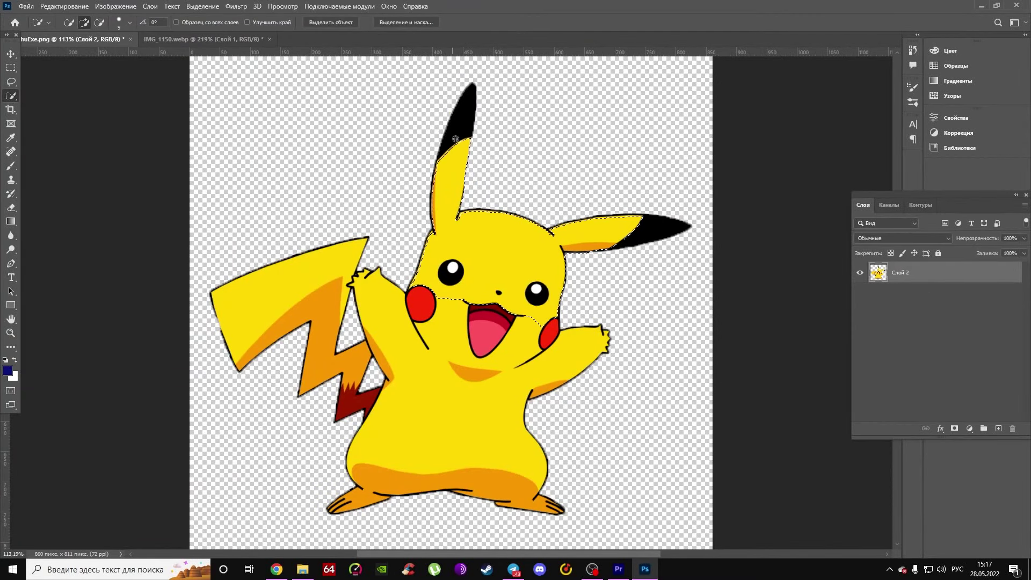
# - Select Pikachu's head and cheeks, copy it, and paste it into IMG_1150.webp
pyautogui.moveTo(455, 139); pyautogui.dragTo(452, 316)
pyautogui.moveTo(532, 334); pyautogui.dragTo(419, 261)
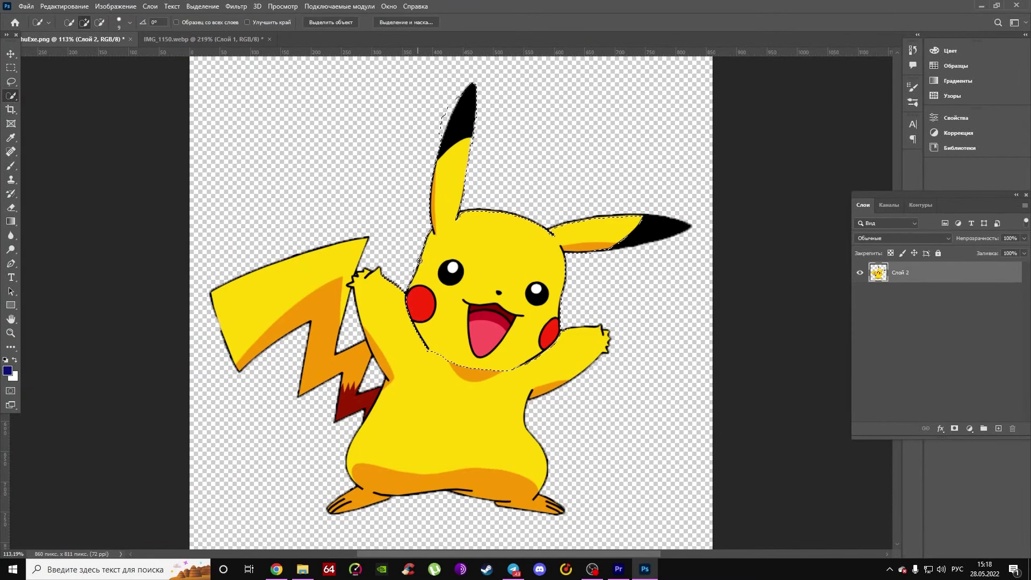
pyautogui.hotkey('ctrl', 'c')
pyautogui.click(204, 39)
pyautogui.hotkey('ctrl', 'v')
# - Scale the pasted Pikachu head to fit the Sonic figure
pyautogui.hotkey('ctrl', 't')
pyautogui.moveTo(311, 219); pyautogui.dragTo(345, 272)
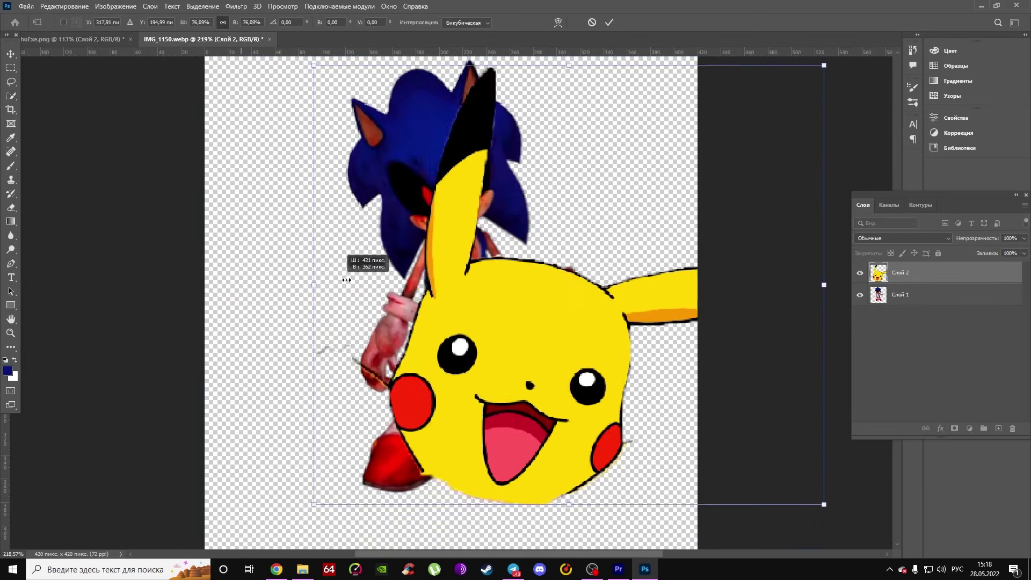
pyautogui.press('Return')
pyautogui.press('e')
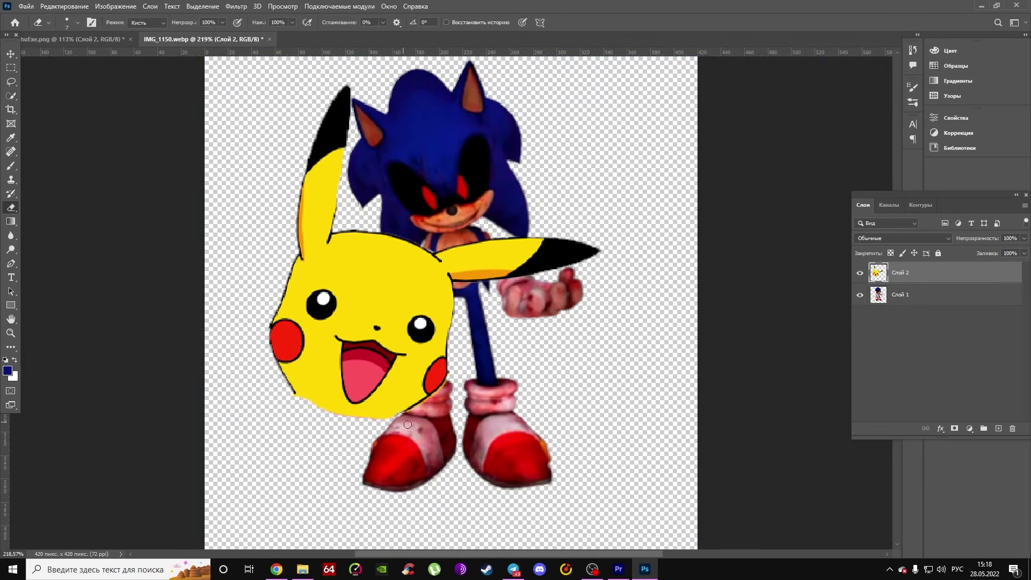
pyautogui.press('w')
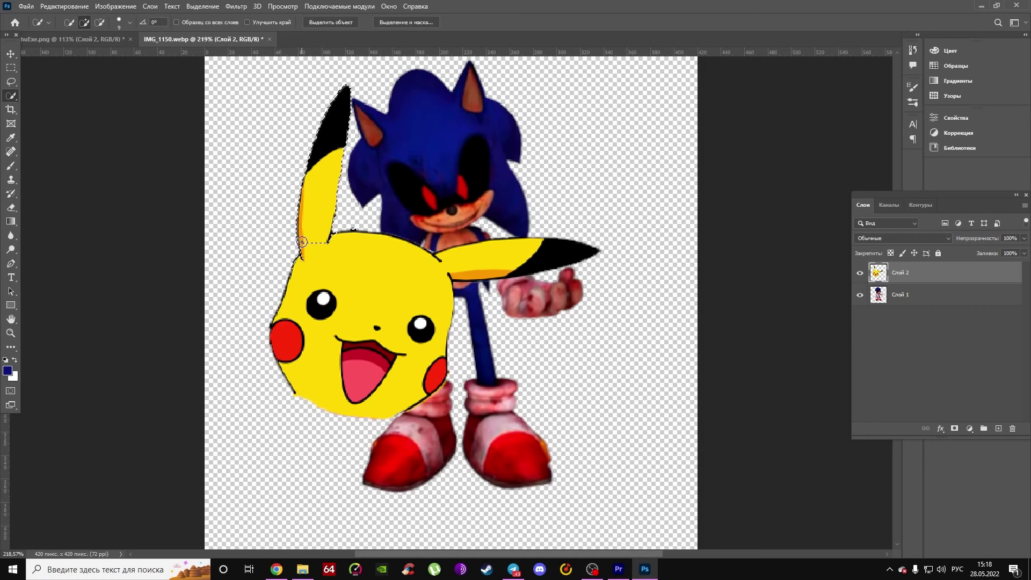
# - Copy the selected ear to its own layer and hide that layer
pyautogui.hotkey('ctrl', 'j')
pyautogui.press('e')
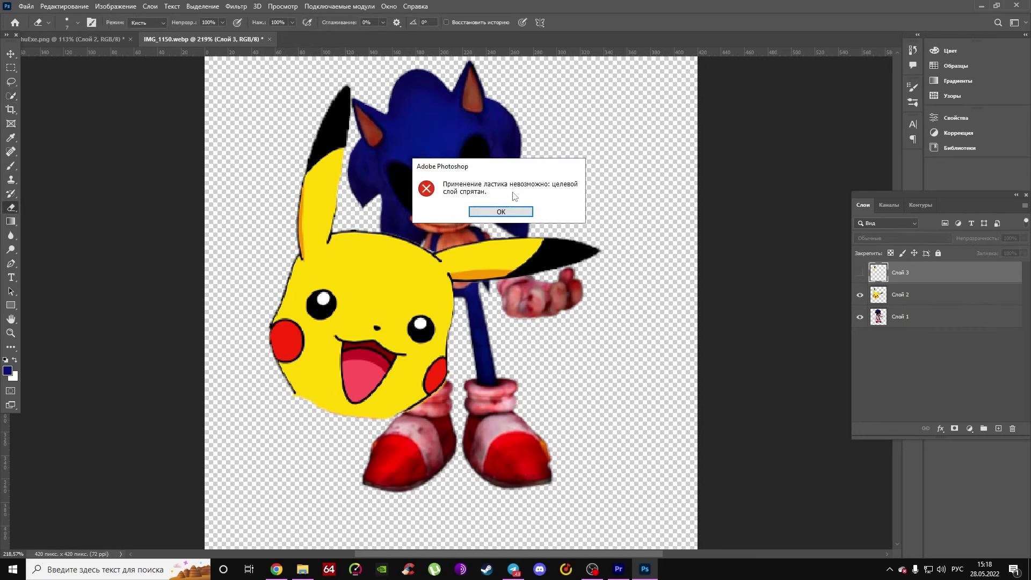
pyautogui.click(860, 273)
pyautogui.click(902, 294)
pyautogui.rightClick(419, 134)
# - Erase both of Pikachu's ears and move the face over Sonic's head
pyautogui.moveTo(327, 108); pyautogui.dragTo(288, 225)
pyautogui.moveTo(597, 251); pyautogui.dragTo(478, 266)
pyautogui.hotkey('ctrl', 't')
pyautogui.moveTo(365, 322); pyautogui.dragTo(408, 177)
# - Warp the face's corners so it fits Sonic's head
pyautogui.rightClick(408, 177)
pyautogui.hotkey('ctrl', '+')
pyautogui.moveTo(366, 376); pyautogui.dragTo(374, 364)
pyautogui.moveTo(243, 129); pyautogui.dragTo(189, 174)
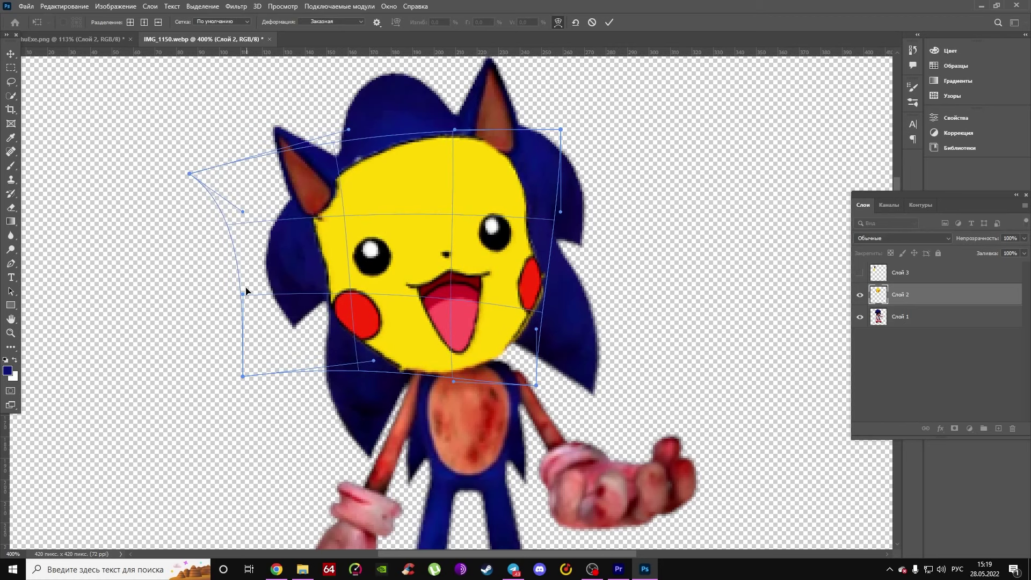
# - Copy a yellow piece of the face beside the right cheek and merge it down
pyautogui.click(11, 81)
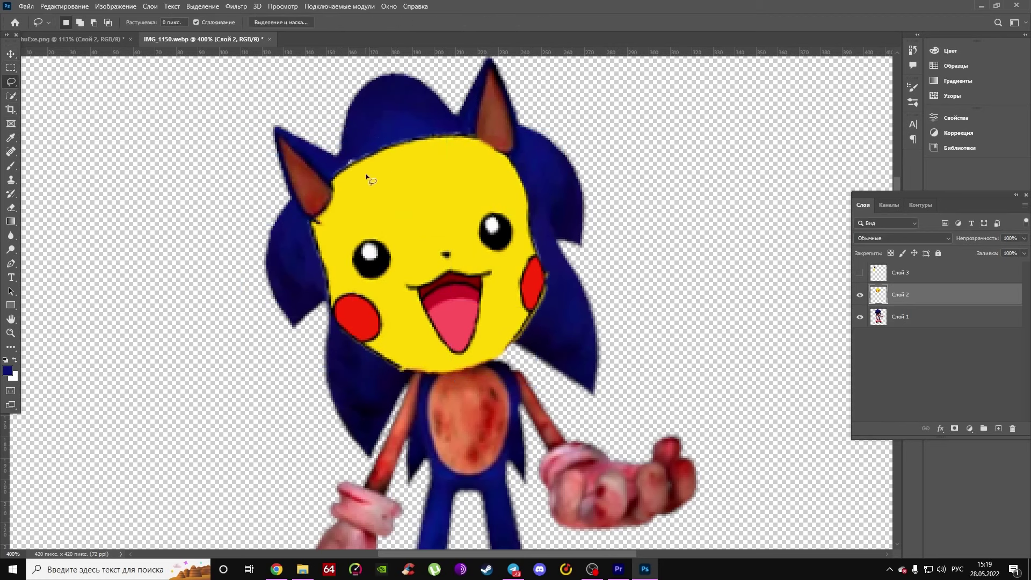
pyautogui.press('v')
pyautogui.moveTo(365, 171); pyautogui.dragTo(519, 281)
pyautogui.hotkey('ctrl', 'j')
pyautogui.hotkey('ctrl', '[')
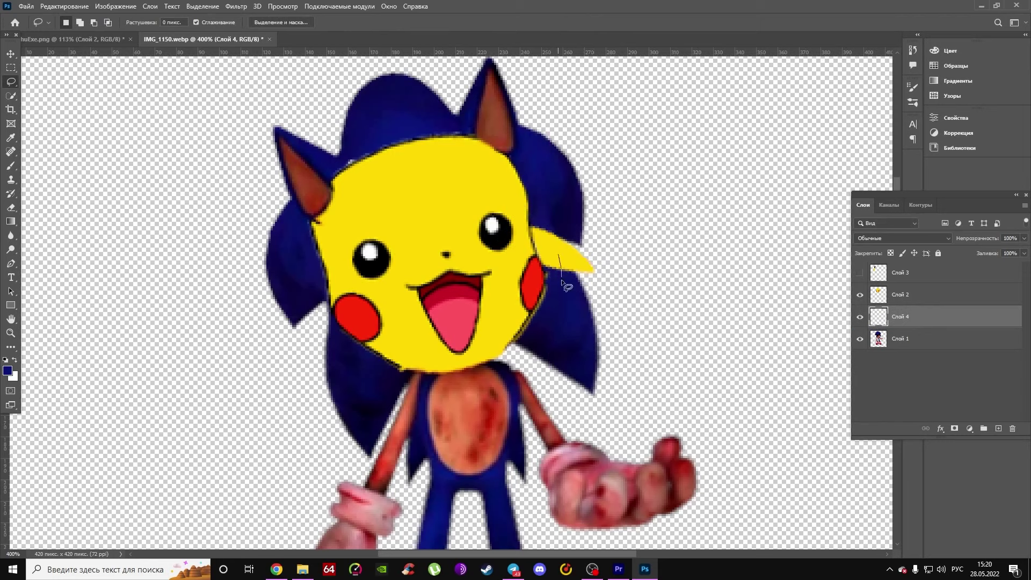
pyautogui.moveTo(565, 253)
pyautogui.mouseDown()
pyautogui.moveTo(571, 306)
pyautogui.moveTo(552, 341)
pyautogui.mouseUp()
pyautogui.hotkey('ctrl', 'e')
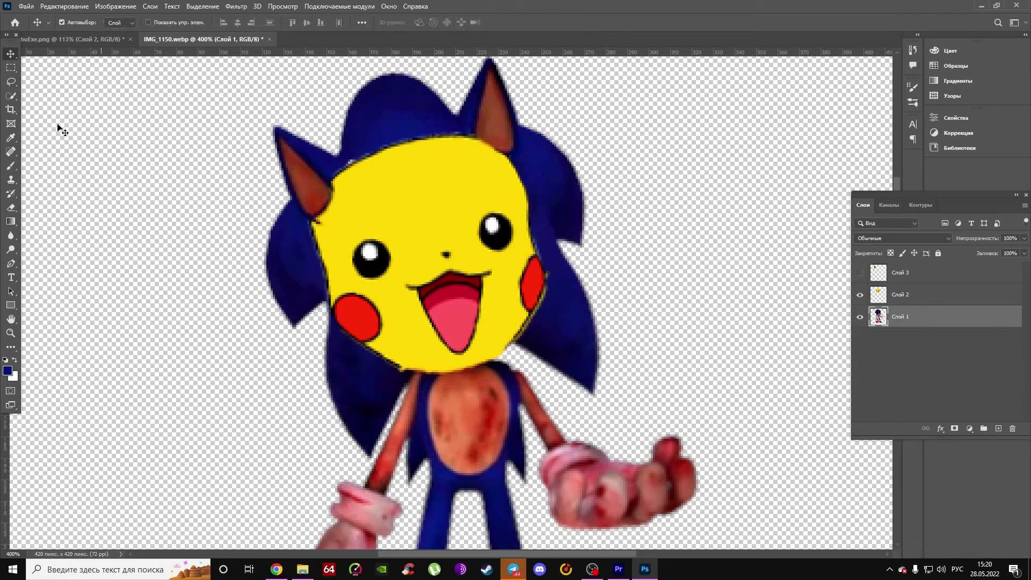
# - Copy a patch of Pikachu's forehead onto a new layer below the face
pyautogui.press('l')
pyautogui.moveTo(378, 189); pyautogui.dragTo(437, 213)
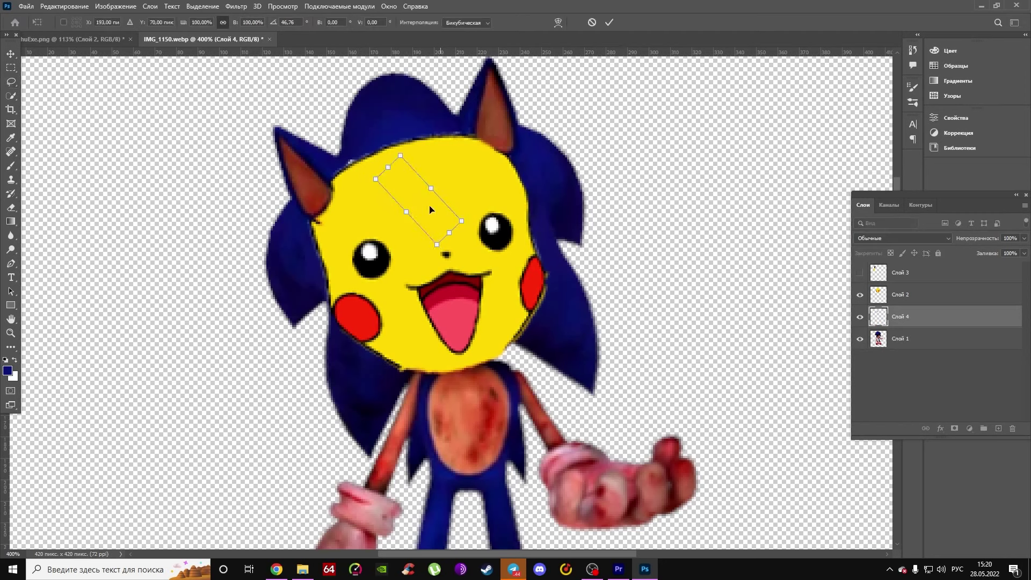
pyautogui.click(11, 54)
pyautogui.press('Delete')
pyautogui.press('l')
pyautogui.moveTo(403, 186)
pyautogui.mouseDown()
pyautogui.moveTo(478, 203)
pyautogui.moveTo(569, 322)
pyautogui.mouseUp()
pyautogui.hotkey('ctrl', 'j')
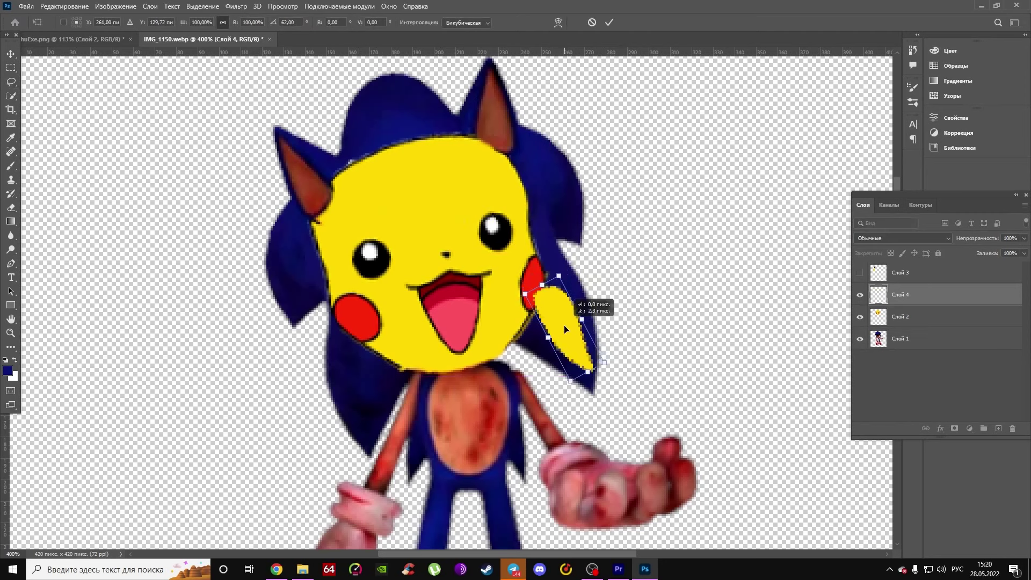
pyautogui.hotkey('ctrl', '[')
# - Warp the yellow patch into a spike along Sonic's right quills
pyautogui.hotkey('ctrl', 't')
pyautogui.rightClick(543, 306)
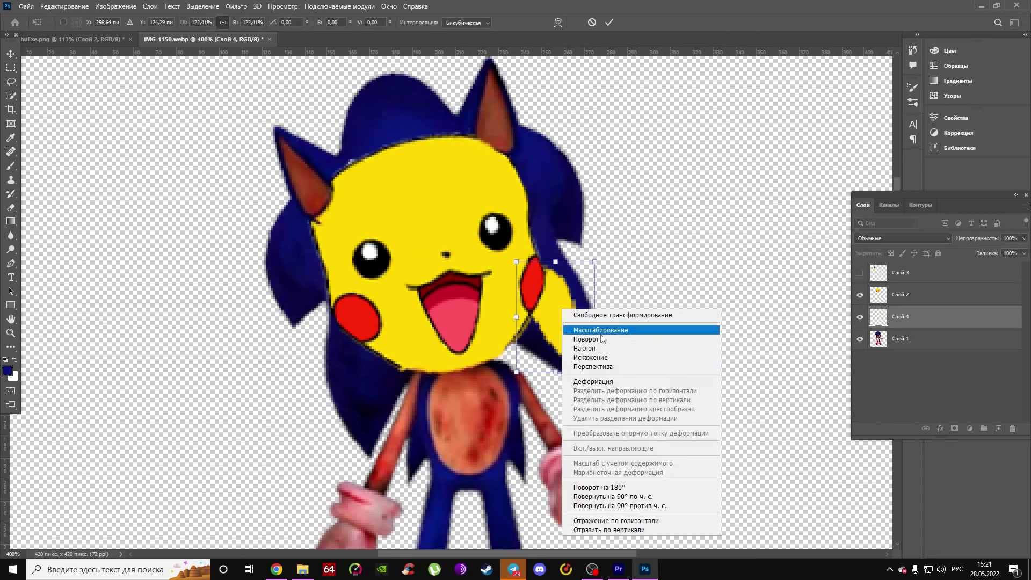
pyautogui.click(595, 375)
pyautogui.moveTo(596, 375); pyautogui.dragTo(535, 369)
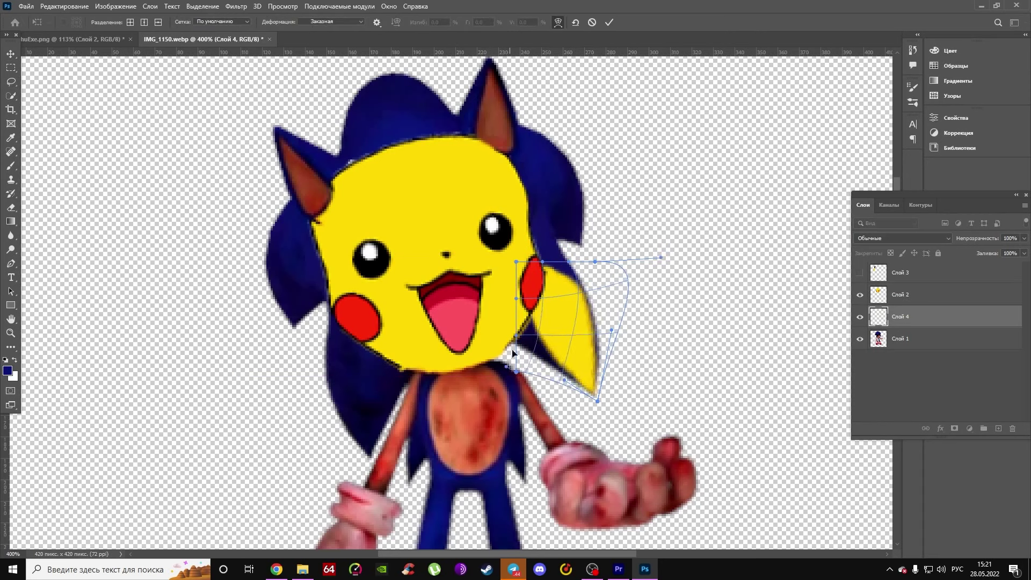
pyautogui.moveTo(613, 333); pyautogui.dragTo(629, 327)
pyautogui.moveTo(595, 261); pyautogui.dragTo(591, 237)
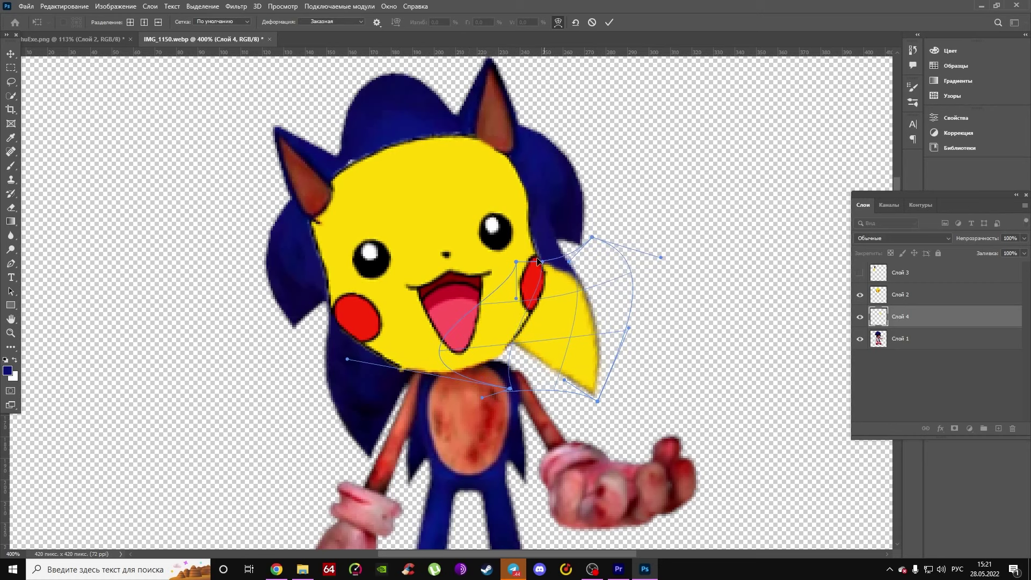
pyautogui.moveTo(543, 261); pyautogui.dragTo(514, 134)
pyautogui.press('Return')
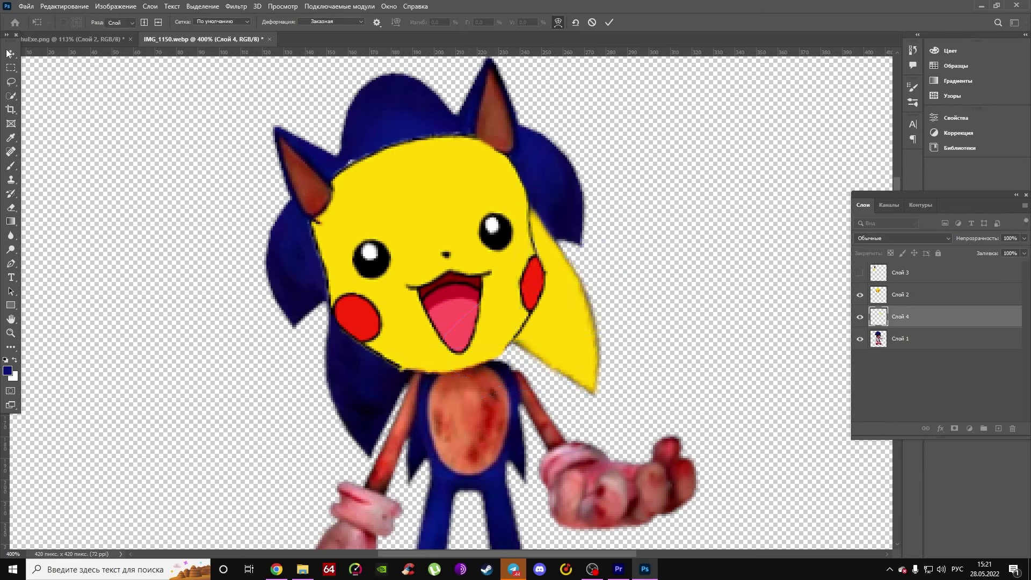
# - Copy another yellow patch, rotate it about 69°, and warp it into an ear over the upper quill
pyautogui.press('v')
pyautogui.hotkey('ctrl', 'j')
pyautogui.hotkey('ctrl', 'v')
pyautogui.hotkey('ctrl', 't')
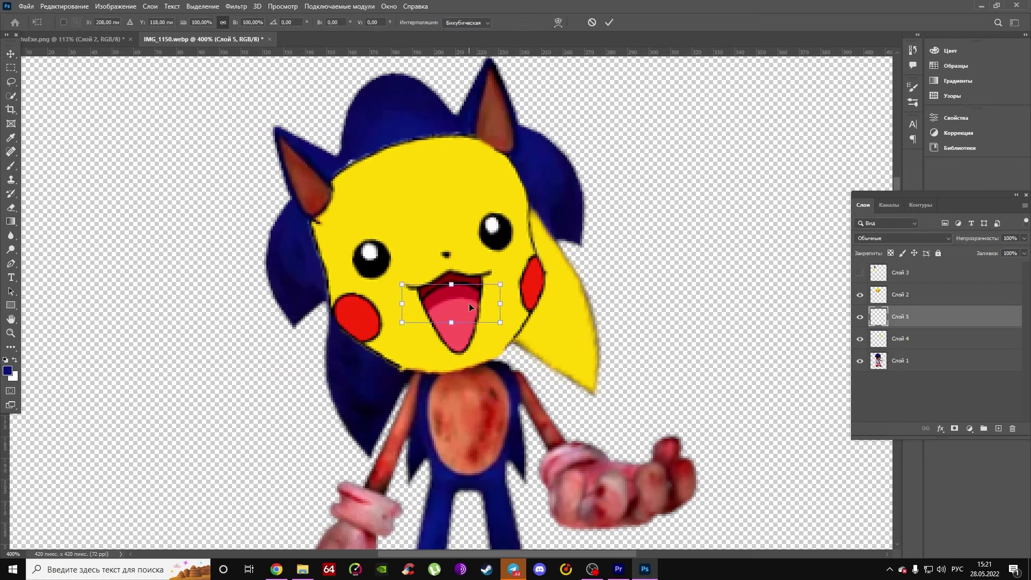
pyautogui.moveTo(469, 303)
pyautogui.mouseDown()
pyautogui.moveTo(559, 171)
pyautogui.moveTo(635, 198)
pyautogui.mouseUp()
pyautogui.rightClick(566, 190)
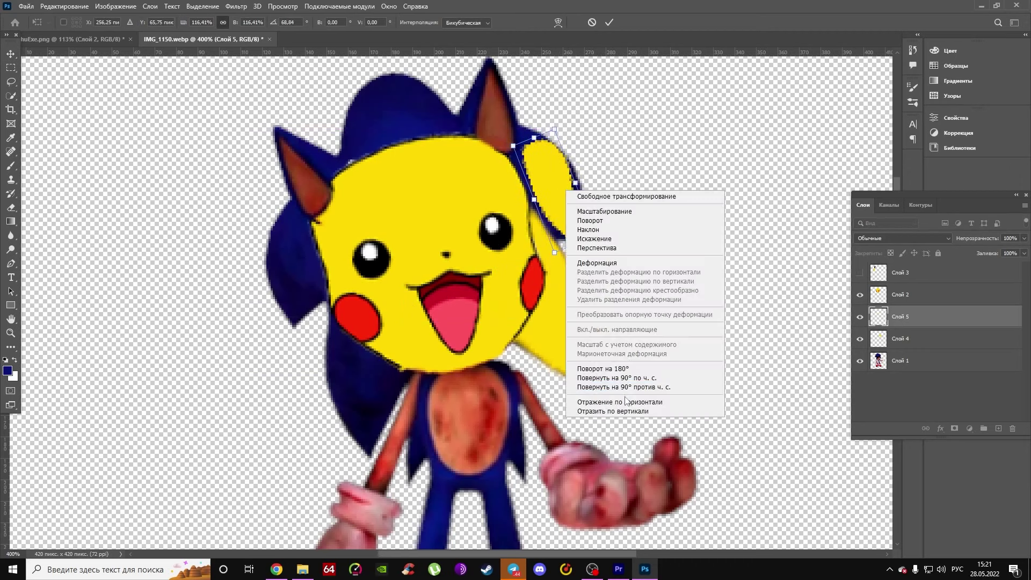
pyautogui.rightClick(552, 171)
pyautogui.click(585, 256)
pyautogui.moveTo(585, 258)
pyautogui.mouseDown()
pyautogui.moveTo(555, 148)
pyautogui.moveTo(572, 144)
pyautogui.moveTo(516, 160)
pyautogui.moveTo(557, 236)
pyautogui.mouseUp()
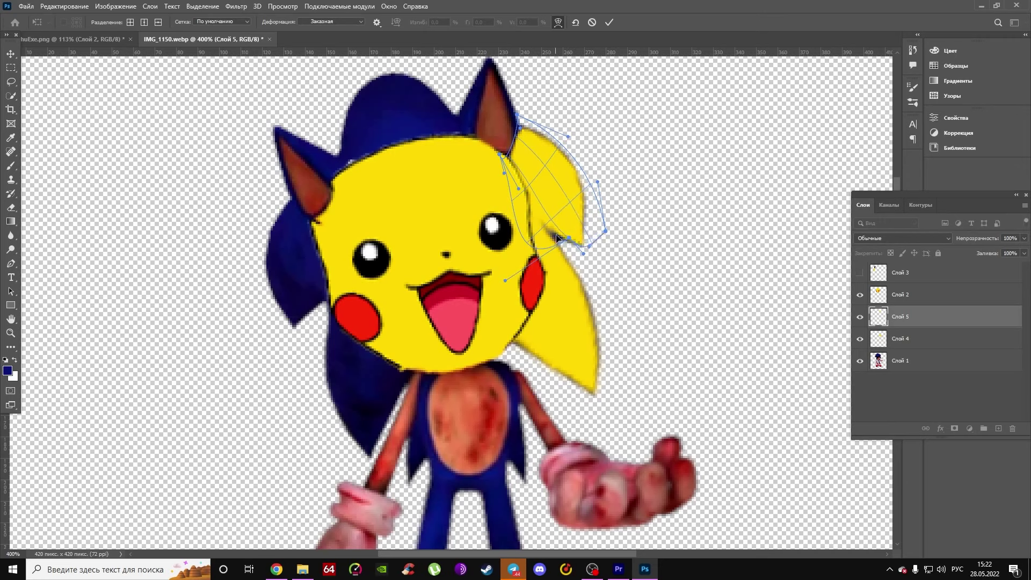
pyautogui.hotkey('ctrl', 'z')
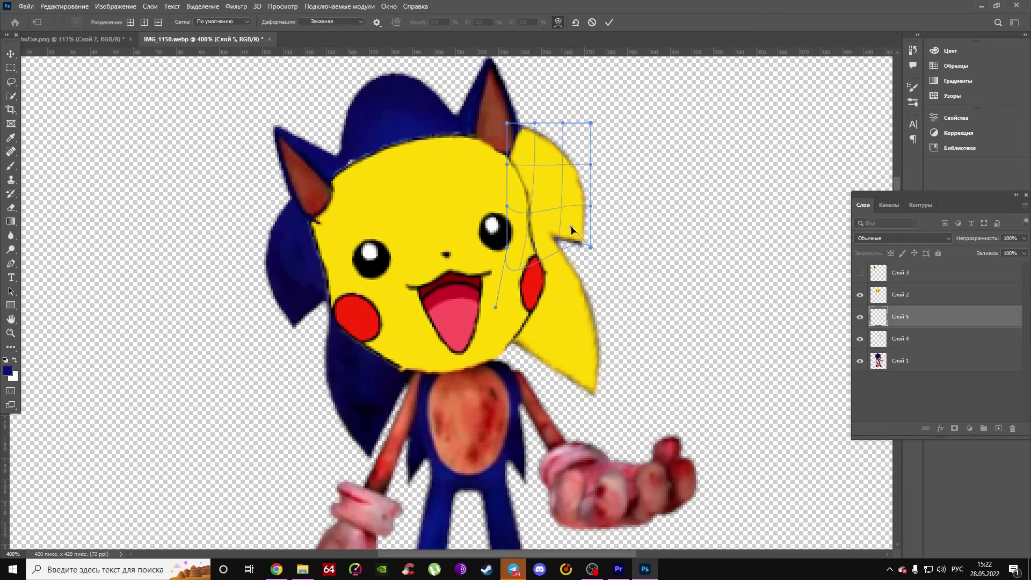
pyautogui.moveTo(590, 247); pyautogui.dragTo(591, 254)
pyautogui.press('Return')
# - Add a warped yellow spike on the left side of the head below the cheek
pyautogui.hotkey('ctrl', 'v')
pyautogui.hotkey('ctrl', 't')
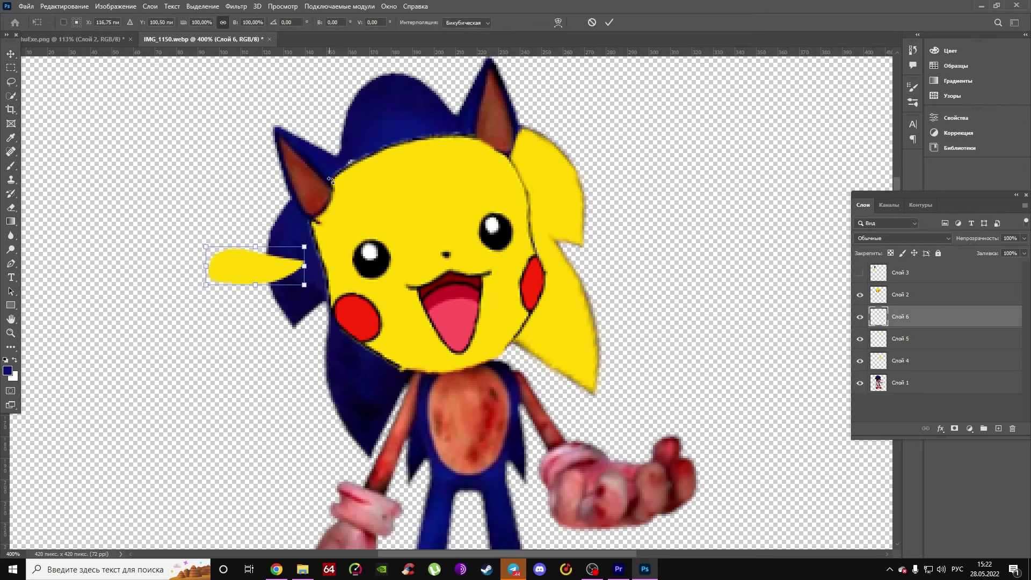
pyautogui.moveTo(256, 265)
pyautogui.mouseDown()
pyautogui.moveTo(362, 380)
pyautogui.moveTo(365, 365)
pyautogui.mouseUp()
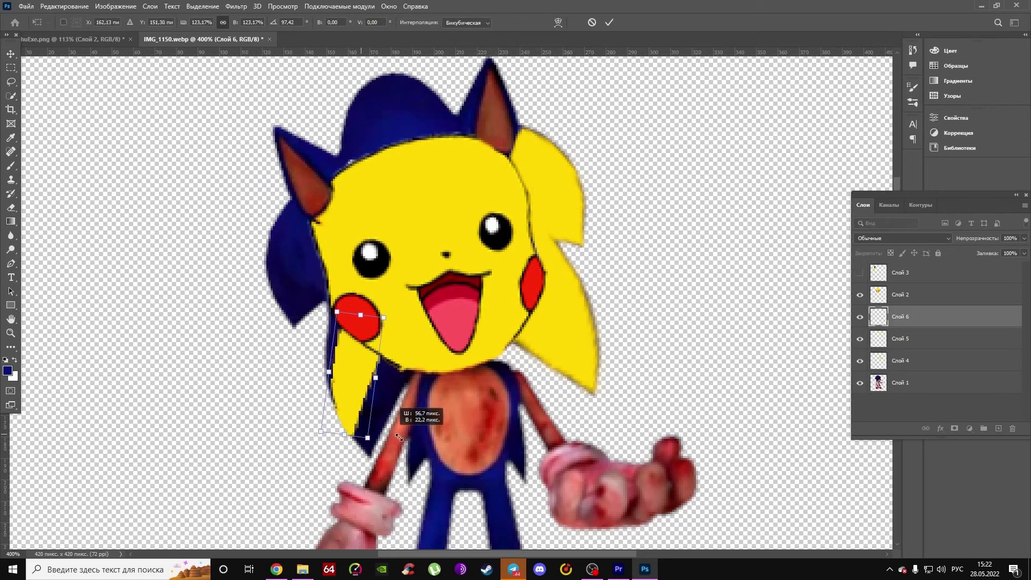
pyautogui.rightClick(365, 365)
pyautogui.click(377, 470)
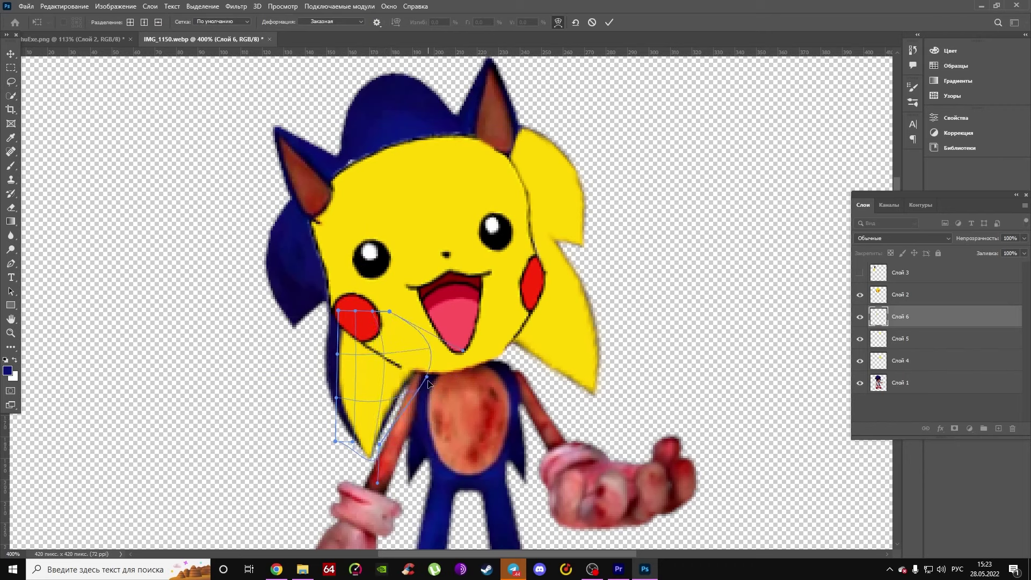
pyautogui.moveTo(376, 412); pyautogui.dragTo(403, 425)
pyautogui.moveTo(338, 311); pyautogui.dragTo(313, 304)
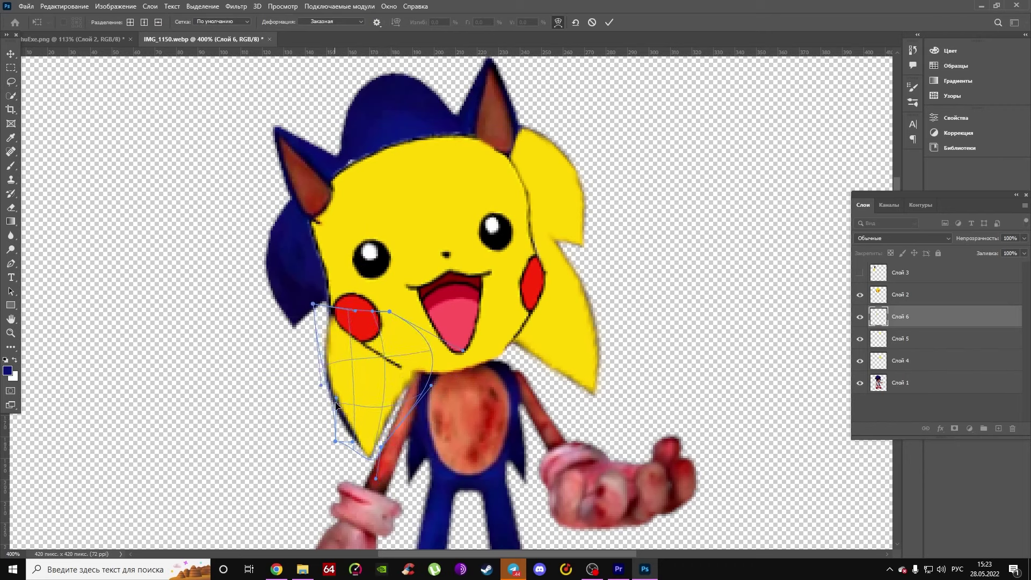
pyautogui.moveTo(335, 442); pyautogui.dragTo(328, 458)
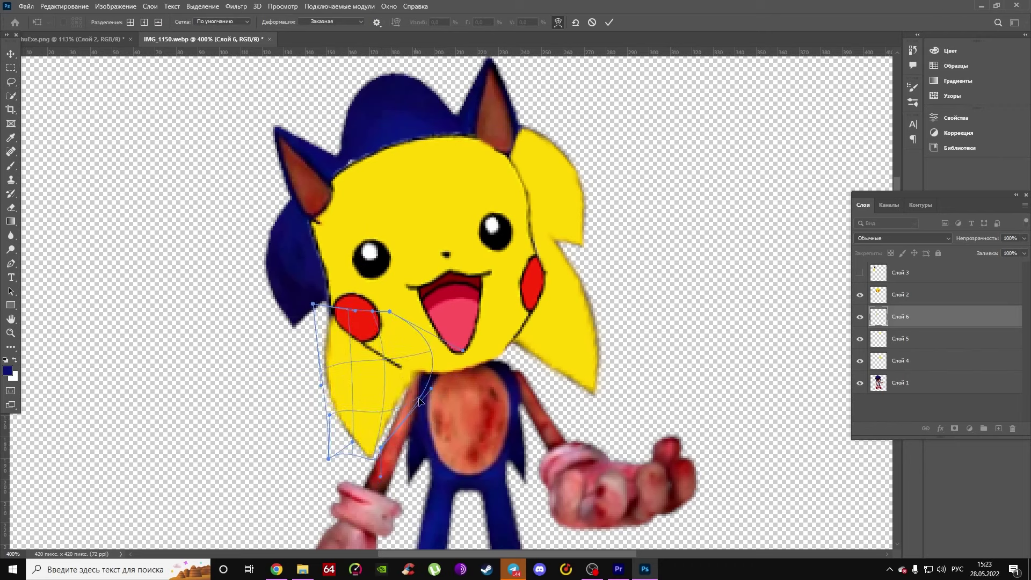
pyautogui.moveTo(419, 401); pyautogui.dragTo(435, 365)
pyautogui.press('Return')
# - Duplicate the spike and reshape it beside the left ear
pyautogui.hotkey('ctrl', 'j')
pyautogui.hotkey('ctrl', 't')
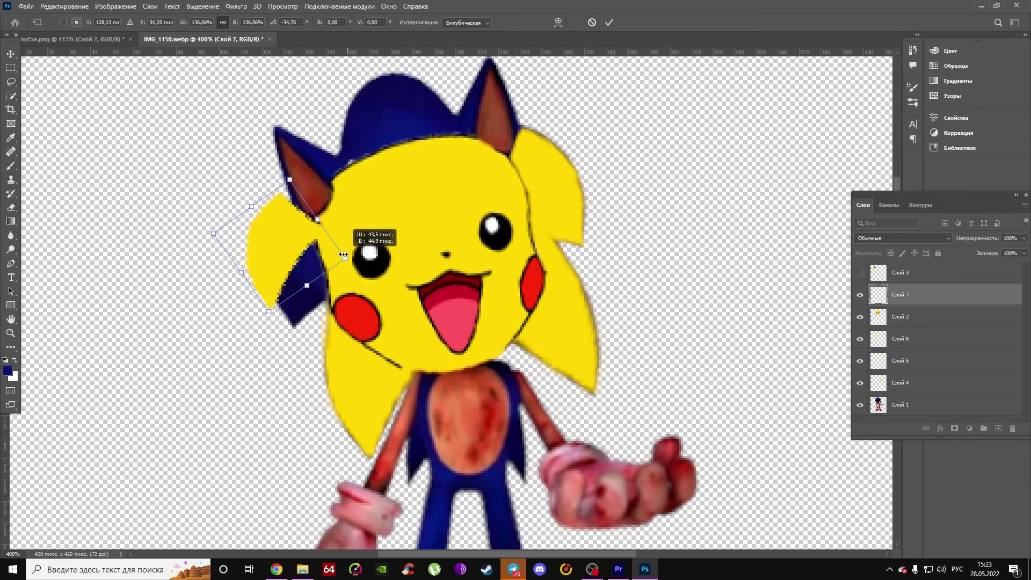
pyautogui.moveTo(306, 219); pyautogui.dragTo(325, 257)
pyautogui.moveTo(258, 236); pyautogui.dragTo(212, 221)
pyautogui.moveTo(290, 327); pyautogui.dragTo(292, 332)
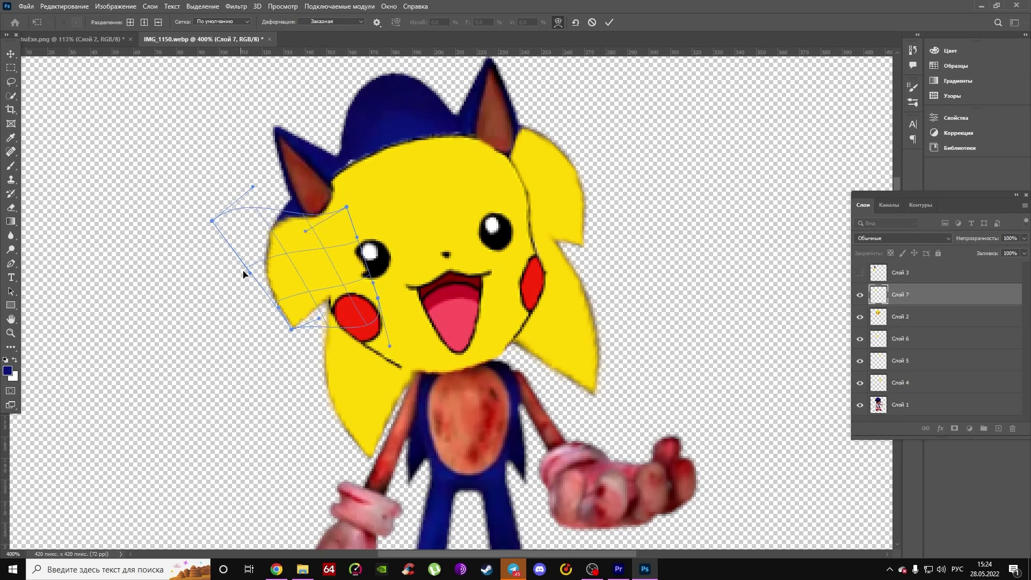
pyautogui.moveTo(213, 221); pyautogui.dragTo(224, 217)
pyautogui.moveTo(250, 273); pyautogui.dragTo(242, 277)
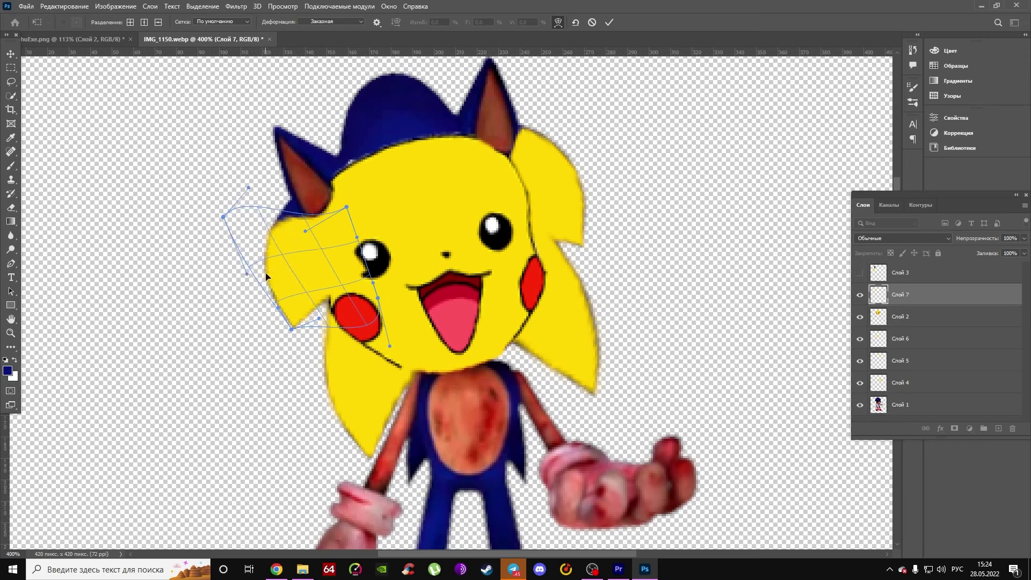
pyautogui.press('Return')
# - Copy a small yellow patch and warp it near the left ear
pyautogui.press('l')
pyautogui.hotkey('ctrl', 'j')
pyautogui.moveTo(363, 278); pyautogui.dragTo(353, 246)
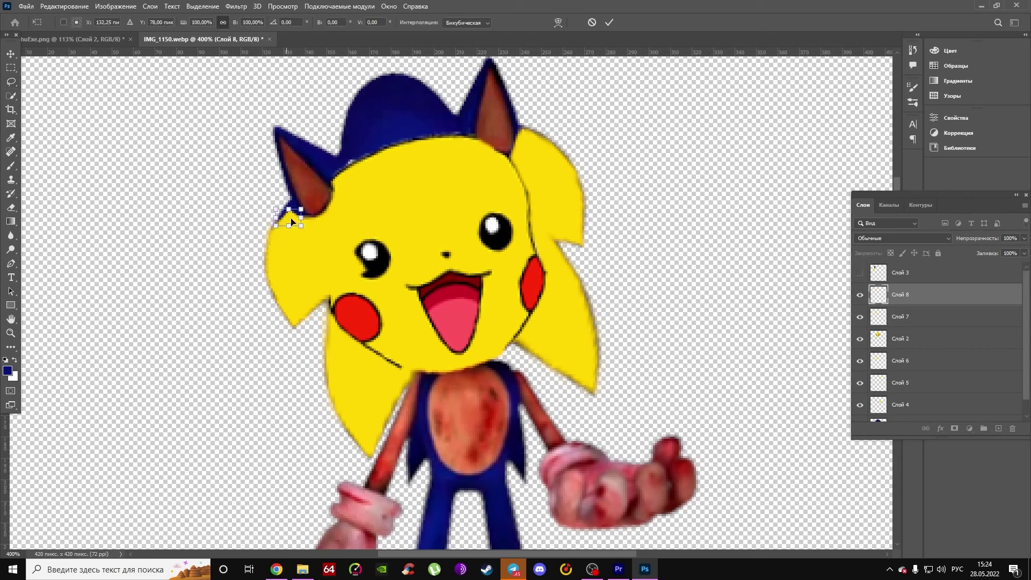
pyautogui.hotkey('ctrl', 't')
pyautogui.rightClick(286, 212)
pyautogui.click(306, 301)
pyautogui.moveTo(295, 204); pyautogui.dragTo(322, 222)
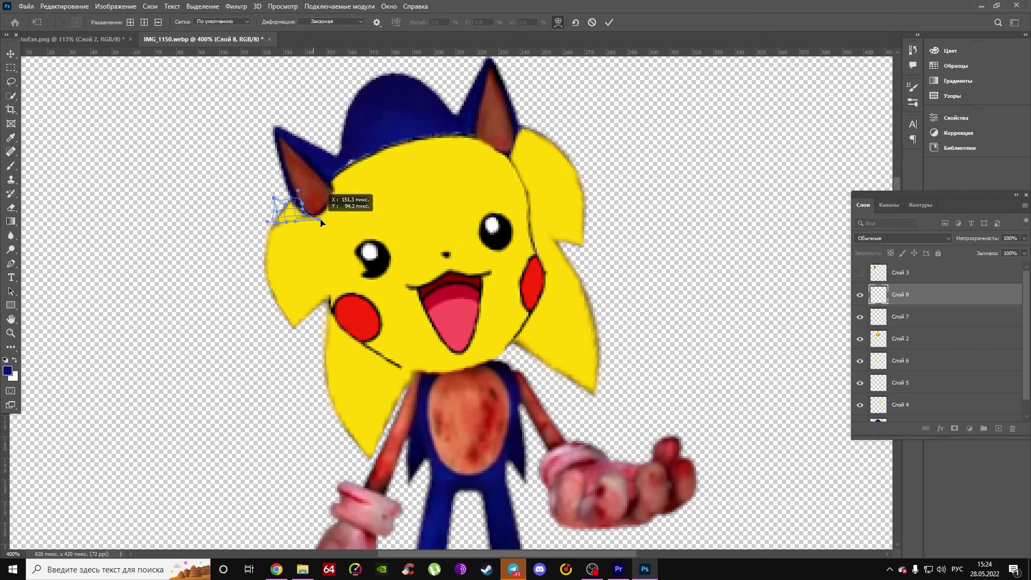
pyautogui.hotkey('ctrl', 'z')
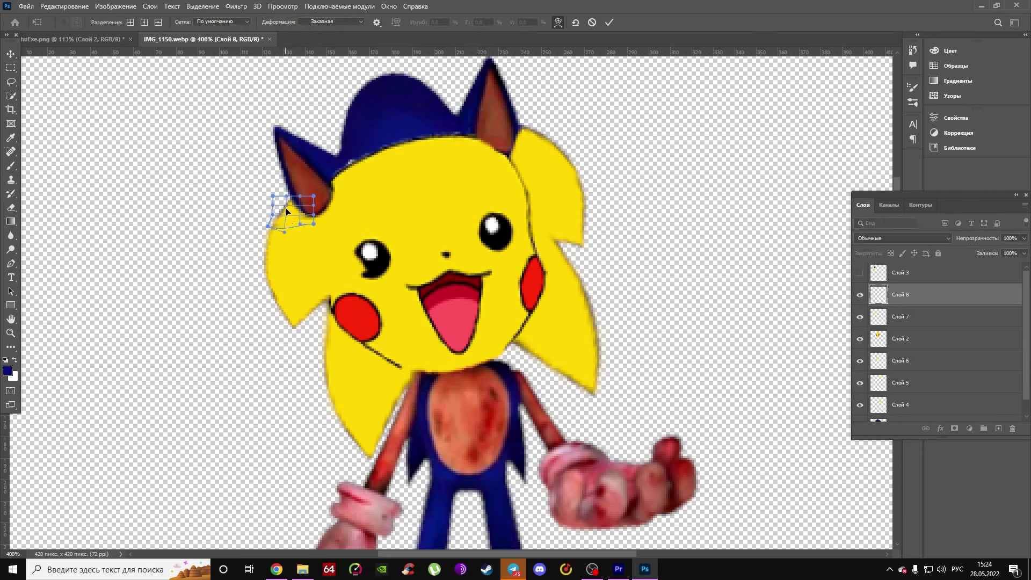
pyautogui.press('Return')
# - Stretch a copied yellow piece over the blue hat on top of the head
pyautogui.hotkey('ctrl', 'j')
pyautogui.hotkey('ctrl', 't')
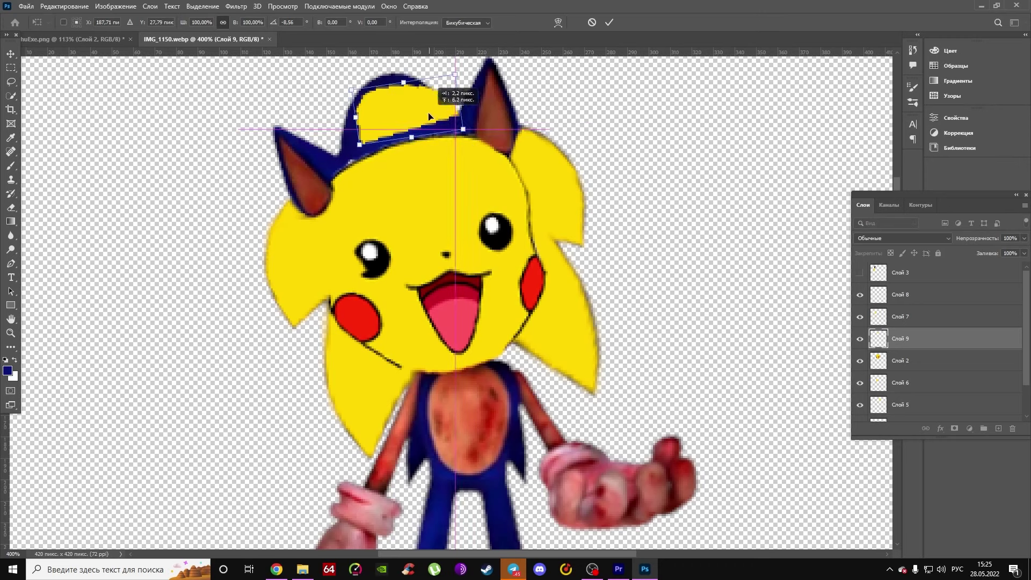
pyautogui.moveTo(352, 137); pyautogui.dragTo(331, 187)
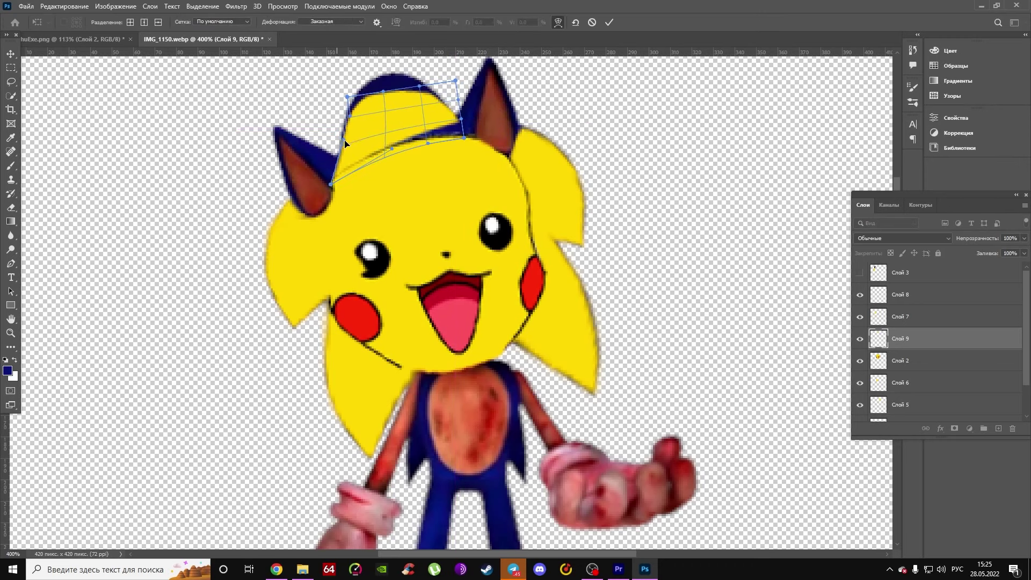
pyautogui.moveTo(464, 138); pyautogui.dragTo(524, 202)
pyautogui.moveTo(420, 86)
pyautogui.mouseDown()
pyautogui.moveTo(391, 58)
pyautogui.moveTo(389, 73)
pyautogui.mouseUp()
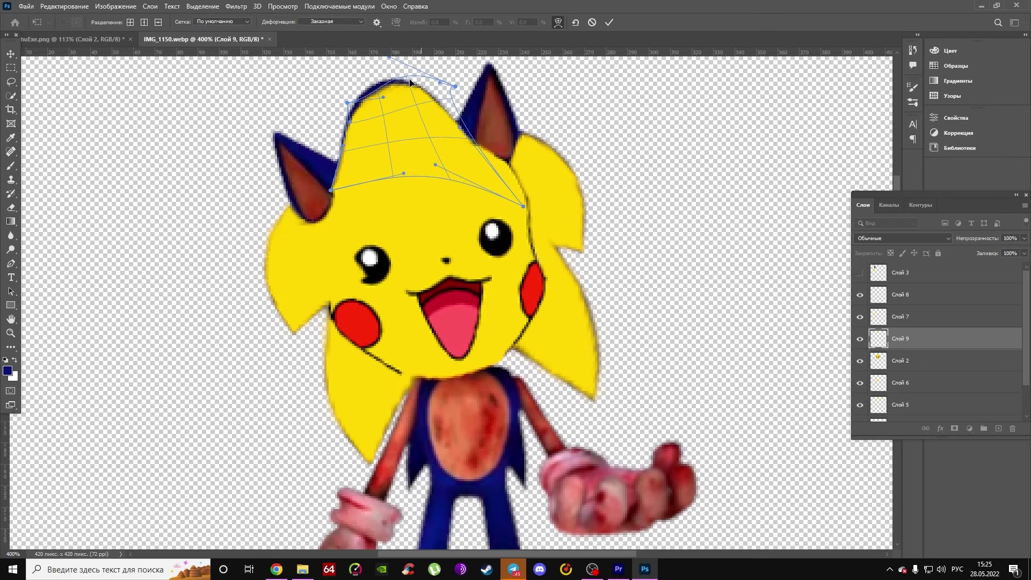
pyautogui.moveTo(345, 108)
pyautogui.mouseDown()
pyautogui.moveTo(344, 141)
pyautogui.moveTo(396, 110)
pyautogui.mouseUp()
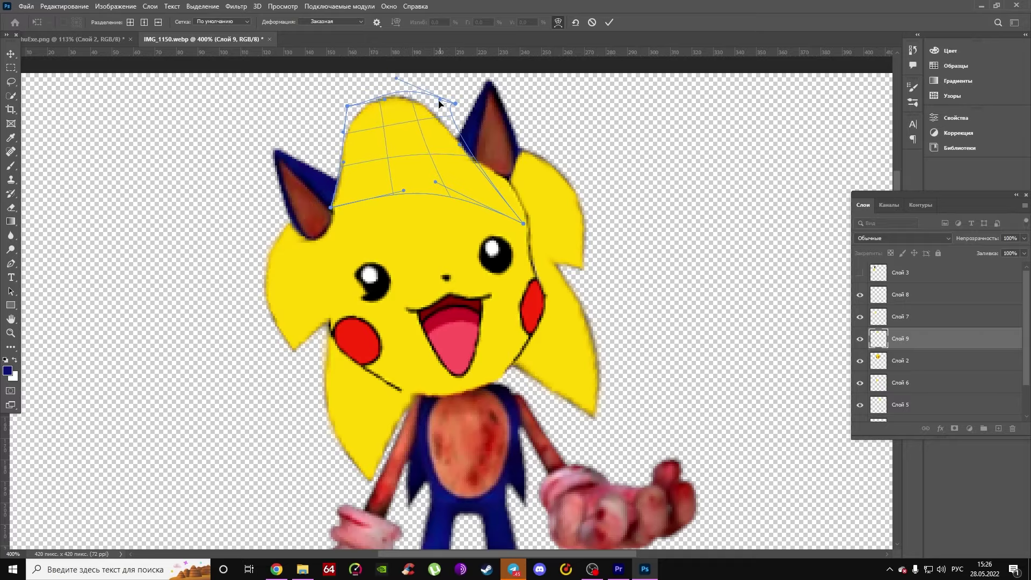
pyautogui.press('Return')
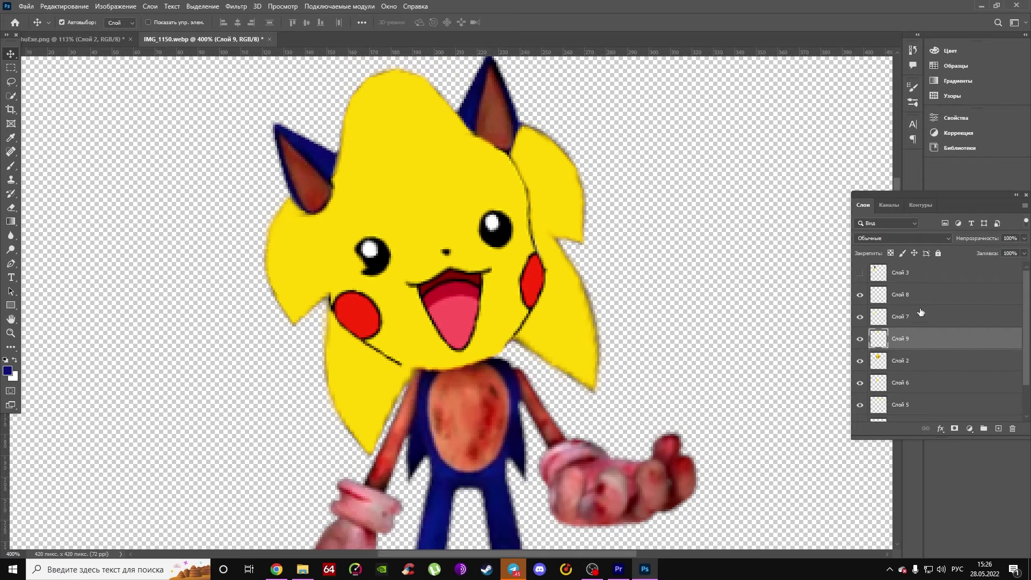
# - Merge the patch layers, show the Pikachu ear layer, and set the eraser size to 15
pyautogui.rightClick(920, 312)
pyautogui.click(924, 428)
pyautogui.click(860, 272)
pyautogui.press('e')
pyautogui.rightClick(357, 392)
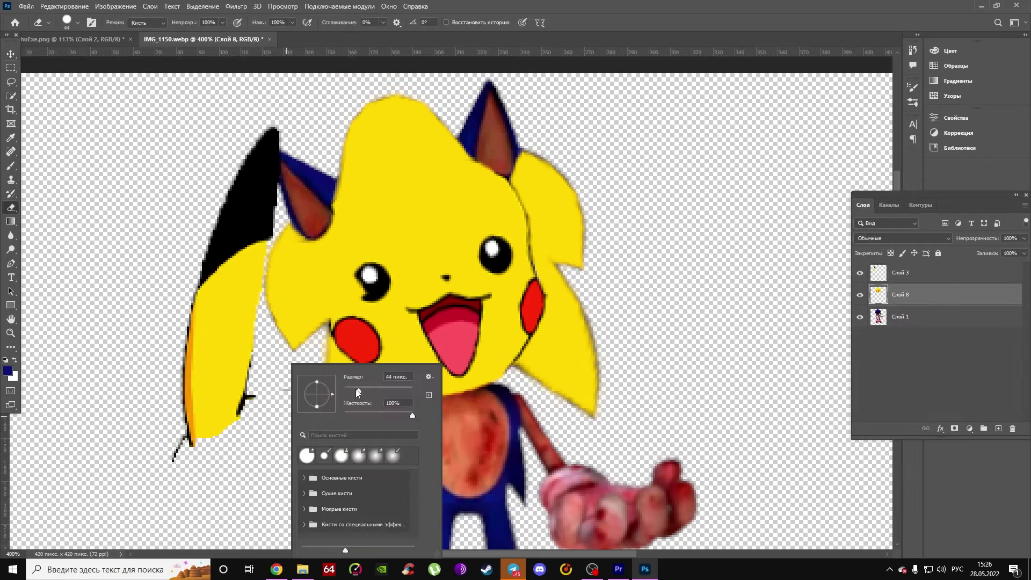
pyautogui.moveTo(358, 392); pyautogui.dragTo(350, 392)
pyautogui.hotkey('alt', ']')
# - Rotate, shrink to about a third, and warp the Pikachu ear over the left quill
pyautogui.hotkey('ctrl', 't')
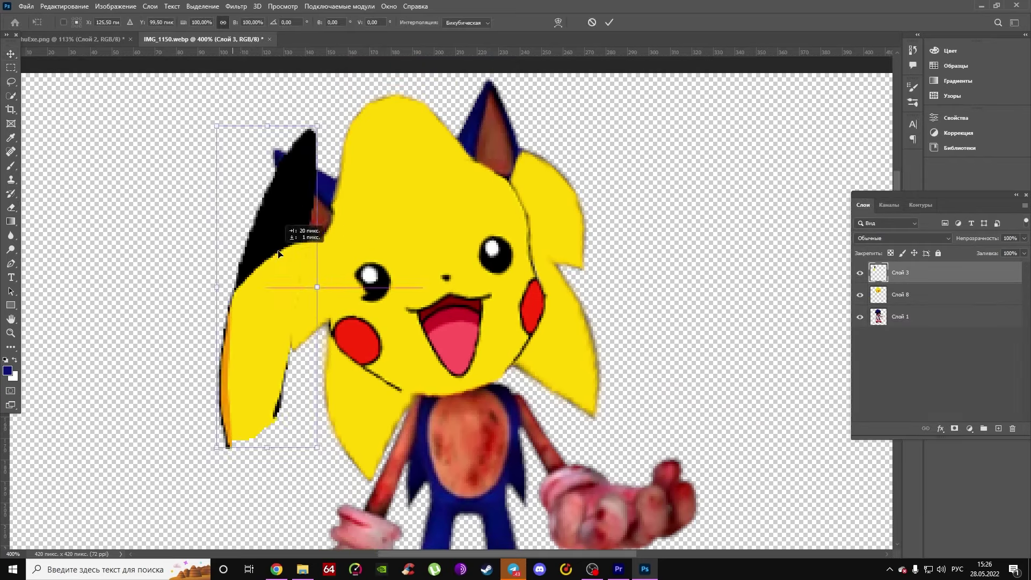
pyautogui.moveTo(294, 231); pyautogui.dragTo(437, 165)
pyautogui.moveTo(236, 161)
pyautogui.mouseDown()
pyautogui.moveTo(368, 227)
pyautogui.moveTo(363, 235)
pyautogui.moveTo(374, 213)
pyautogui.moveTo(350, 141)
pyautogui.mouseUp()
pyautogui.moveTo(299, 246); pyautogui.dragTo(292, 245)
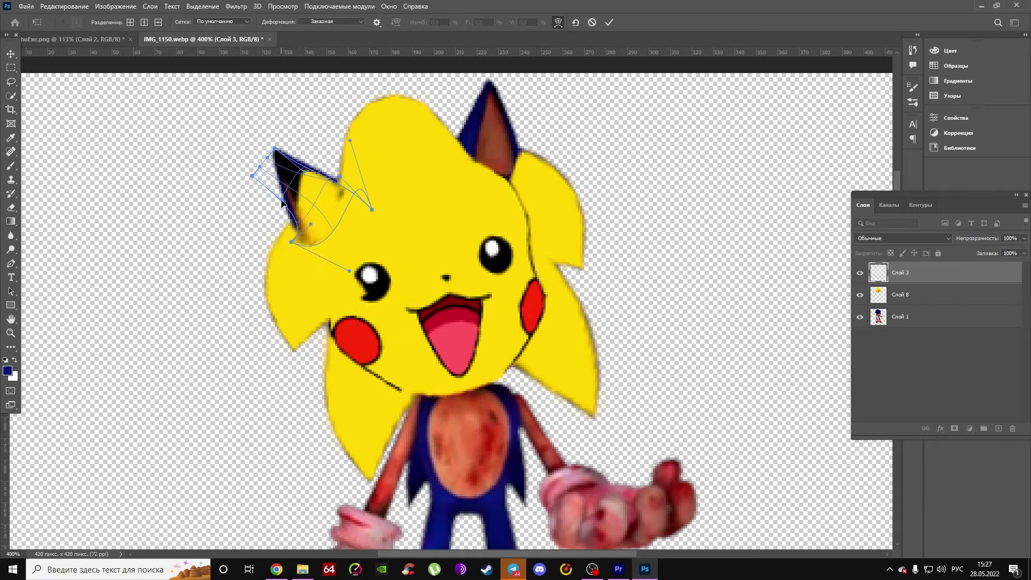
pyautogui.moveTo(282, 204); pyautogui.dragTo(302, 235)
pyautogui.moveTo(372, 210); pyautogui.dragTo(389, 205)
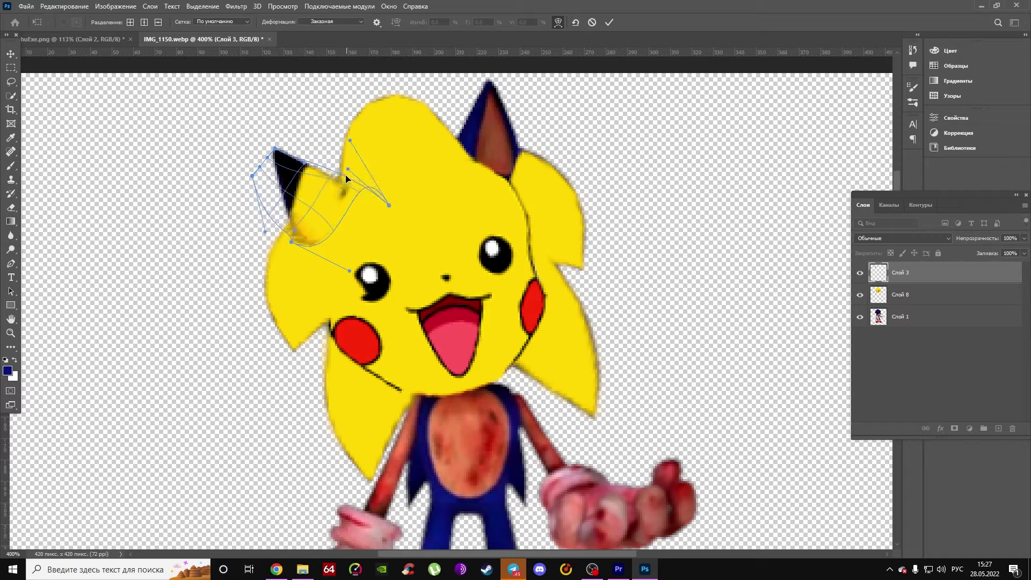
pyautogui.press('Return')
# - Undo an accidental patch paste and move, returning to the ear selection
pyautogui.hotkey('ctrl', 'v')
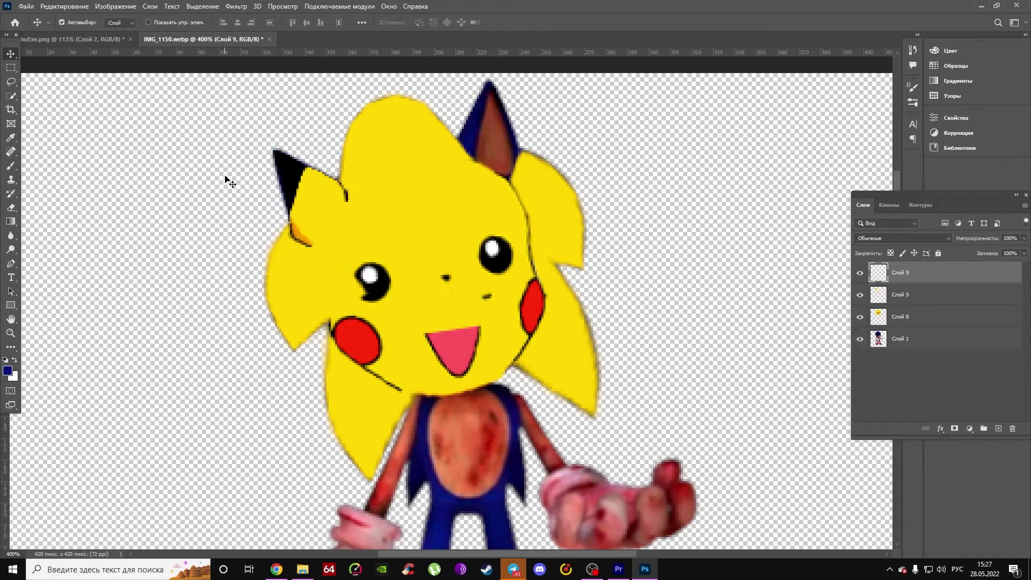
pyautogui.hotkey('ctrl', 't')
pyautogui.moveTo(461, 312); pyautogui.dragTo(575, 275)
pyautogui.hotkey('ctrl', 'z')
pyautogui.press('Escape')
pyautogui.hotkey('ctrl', 'z')
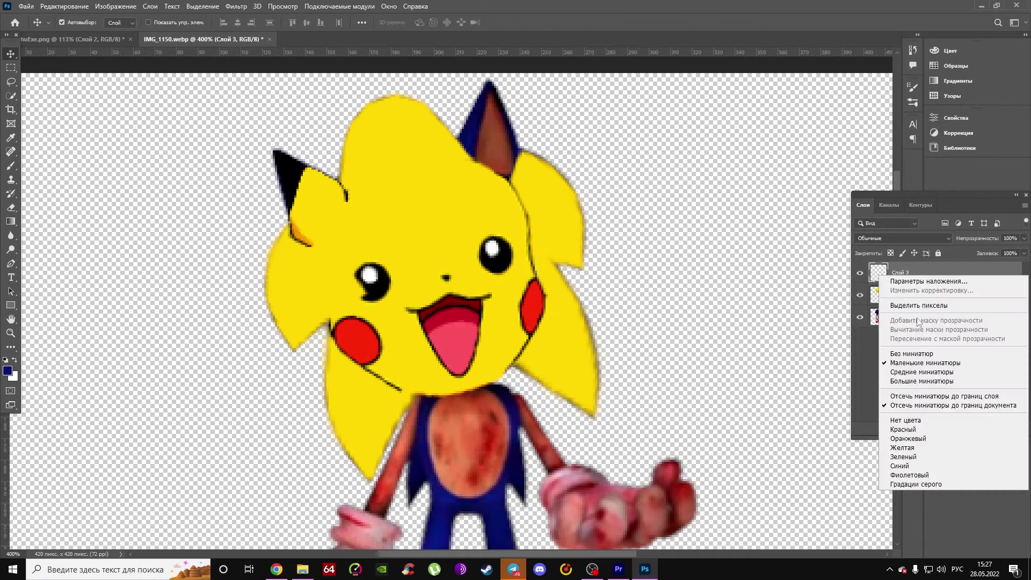
# - Duplicate and flip the ear onto the right side of the head
pyautogui.hotkey('ctrl', 'j')
pyautogui.hotkey('ctrl', 't')
pyautogui.moveTo(311, 204); pyautogui.dragTo(486, 142)
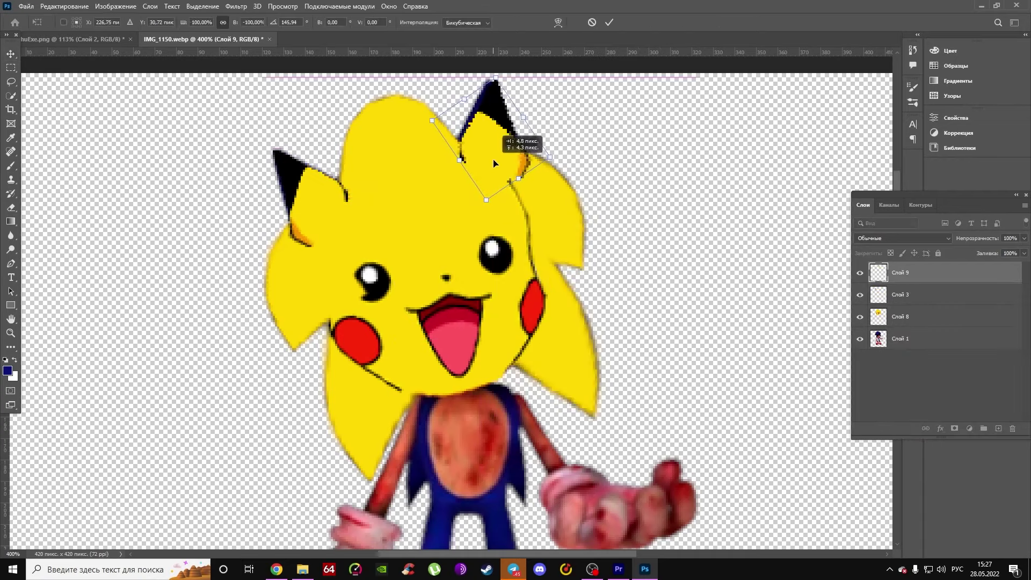
pyautogui.press('Return')
pyautogui.press('w')
pyautogui.hotkey('ctrl', '0')
# - Copy Pikachu's arm from the source image and paste it into the figure image
pyautogui.hotkey('ctrl', 'Tab')
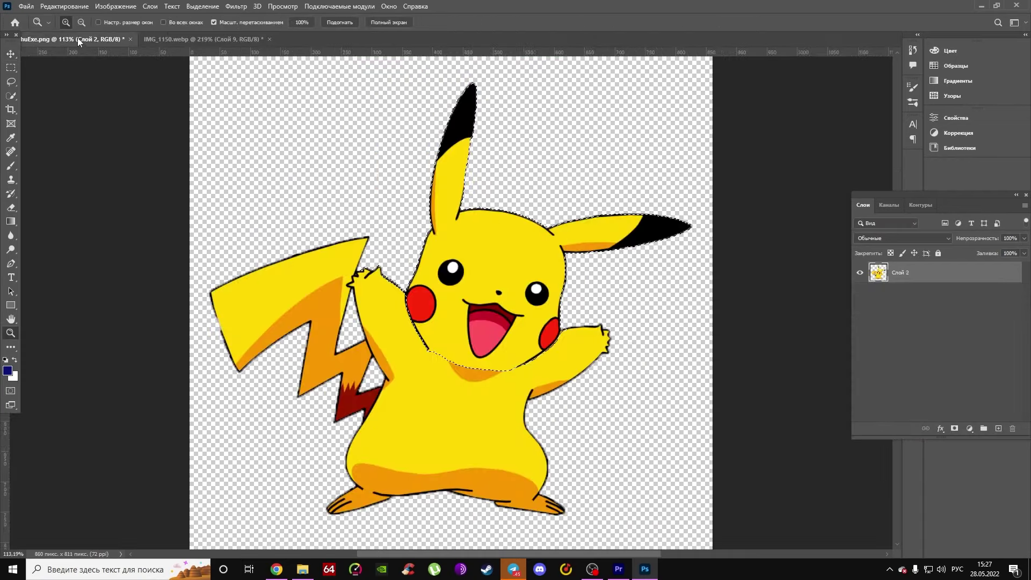
pyautogui.click(171, 40)
pyautogui.click(73, 40)
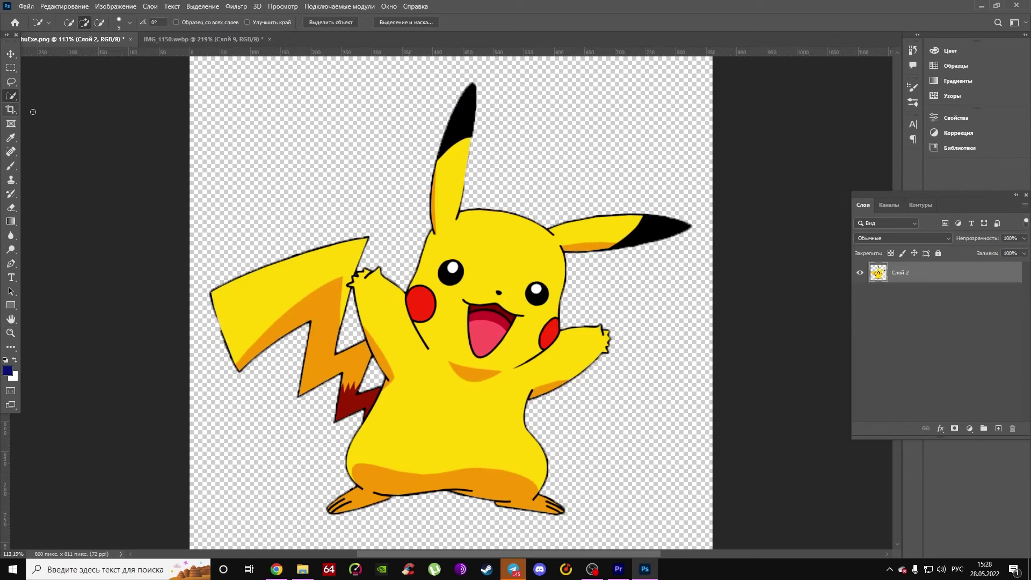
pyautogui.hotkey('ctrl', 'd')
pyautogui.hotkey('ctrl', 'c')
pyautogui.hotkey('ctrl', 'Tab')
pyautogui.hotkey('ctrl', 'v')
# - Rotate the pasted arm upright and warp it along the figure's left arm
pyautogui.hotkey('ctrl', 't')
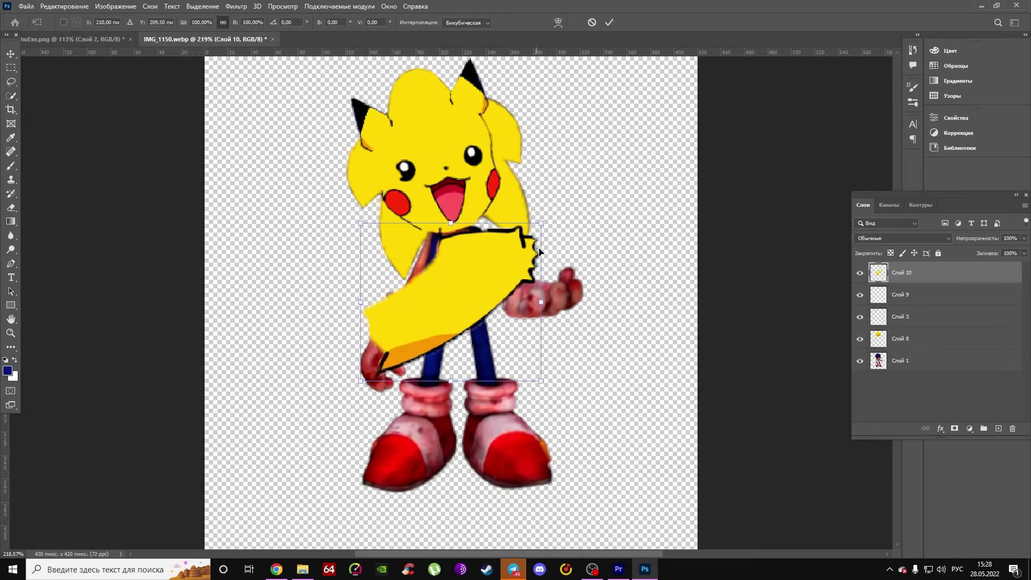
pyautogui.moveTo(586, 300)
pyautogui.mouseDown()
pyautogui.moveTo(543, 225)
pyautogui.moveTo(510, 258)
pyautogui.mouseUp()
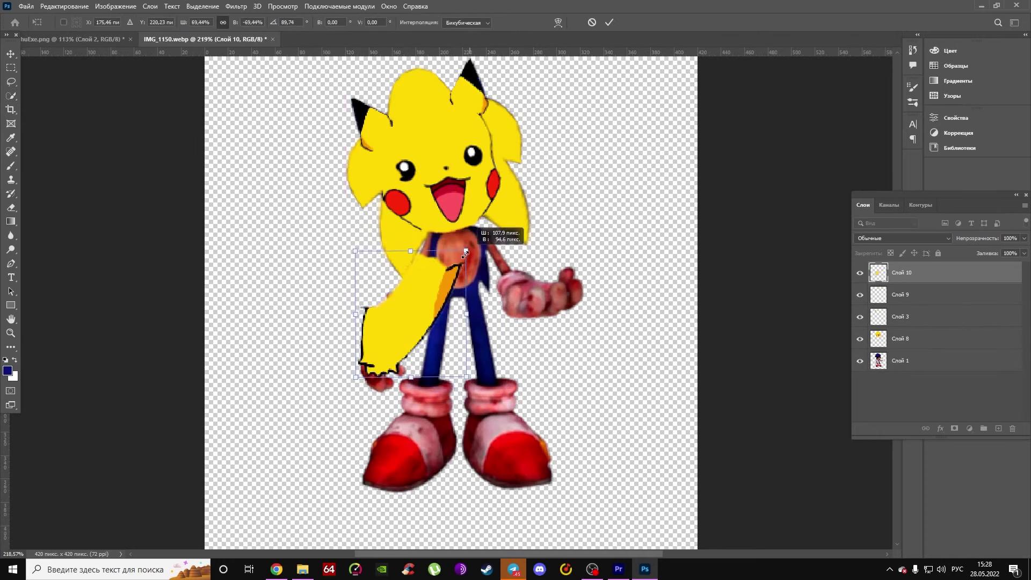
pyautogui.moveTo(451, 285)
pyautogui.mouseDown()
pyautogui.moveTo(410, 280)
pyautogui.moveTo(400, 333)
pyautogui.mouseUp()
pyautogui.rightClick(410, 252)
pyautogui.click(440, 332)
pyautogui.rightClick(418, 316)
pyautogui.click(448, 396)
pyautogui.moveTo(449, 287); pyautogui.dragTo(406, 299)
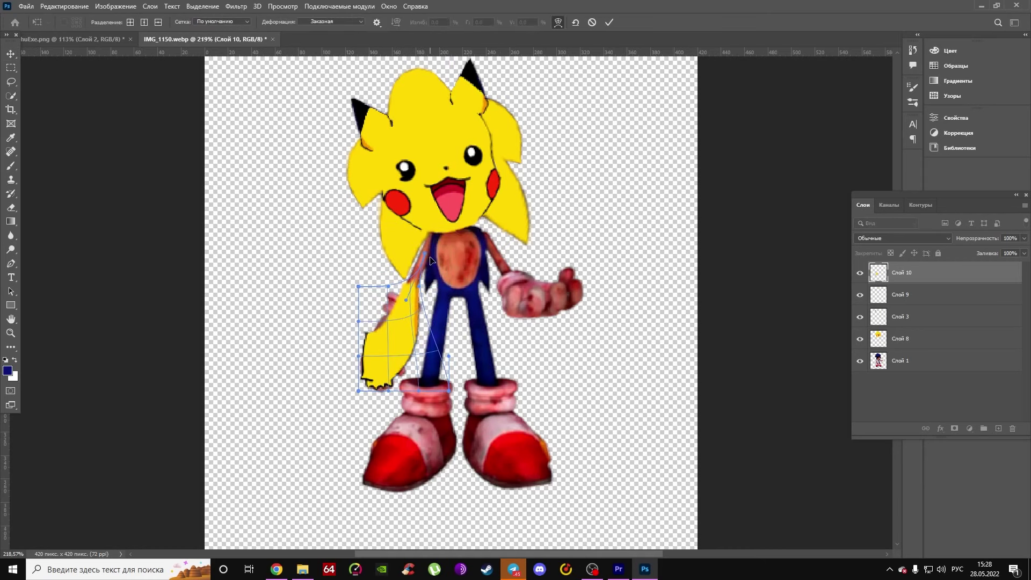
pyautogui.press('Return')
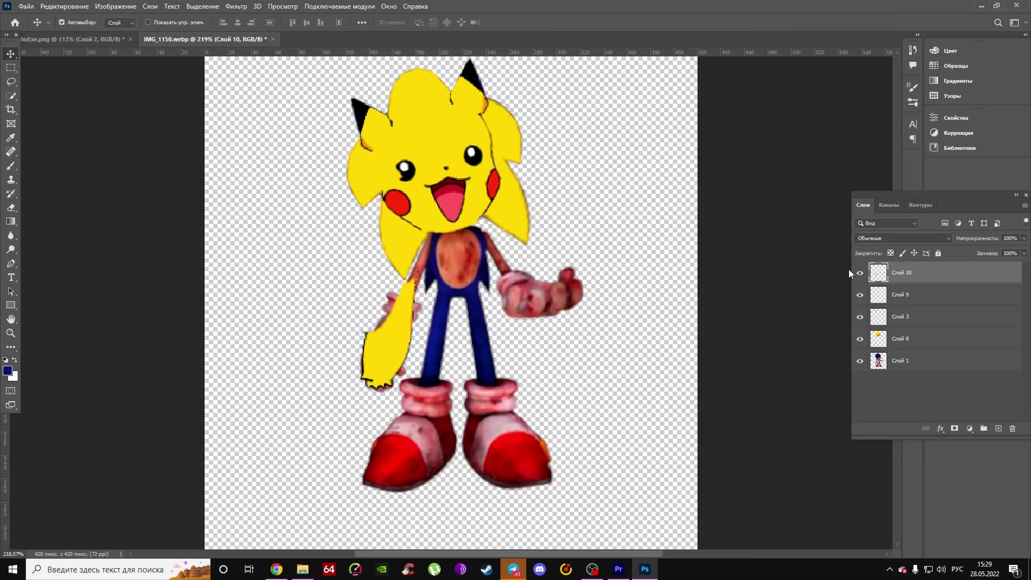
# - Move the arm piece on Слой 10 off to the figure's left and zoom in
pyautogui.moveTo(387, 301)
pyautogui.mouseDown()
pyautogui.moveTo(322, 301)
pyautogui.moveTo(340, 246)
pyautogui.mouseUp()
pyautogui.hotkey('ctrl', 't')
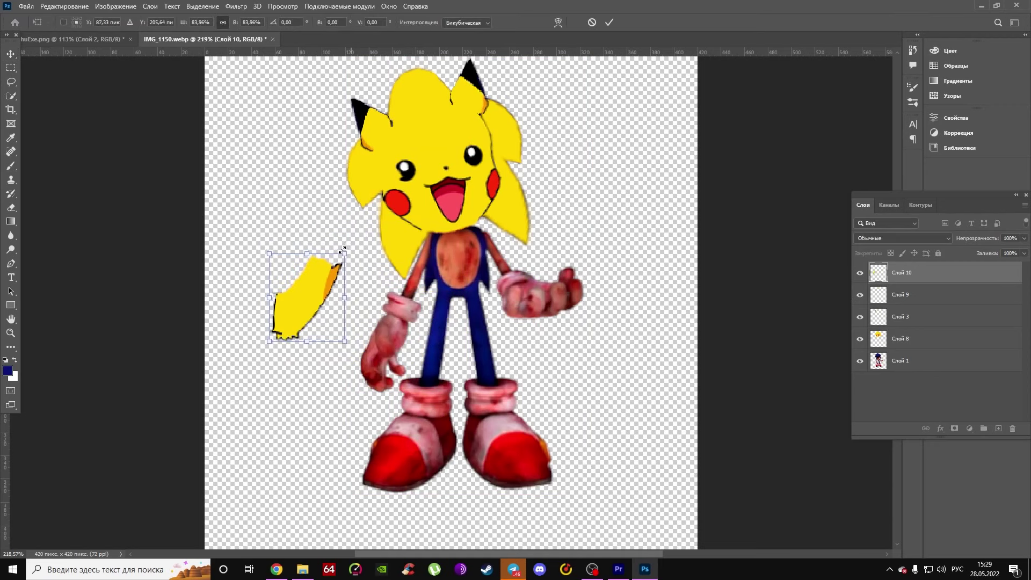
pyautogui.press('Return')
pyautogui.press('z')
pyautogui.click(287, 329)
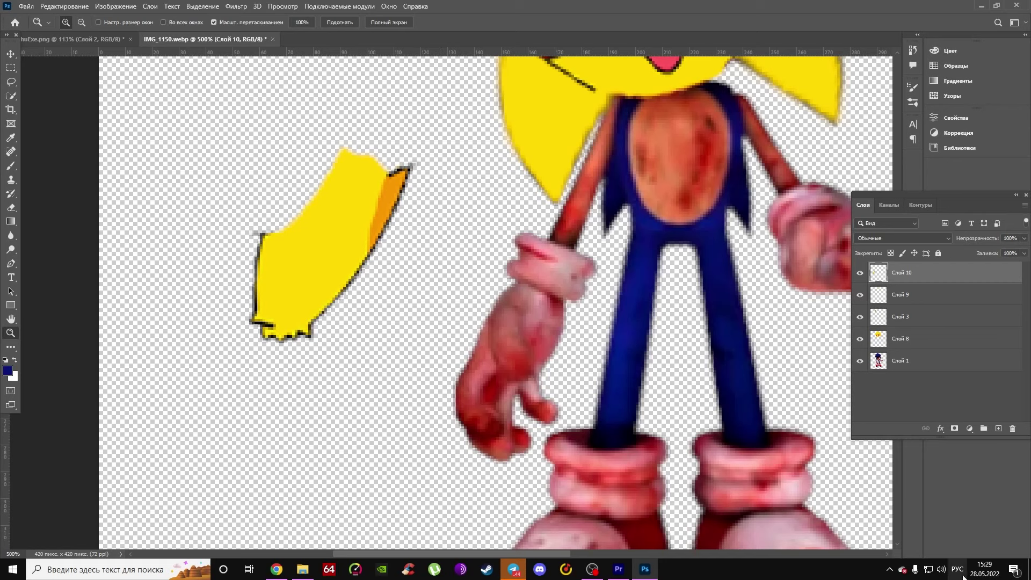
# - Quit Telegram from the system tray
pyautogui.click(890, 570)
pyautogui.rightClick(923, 510)
pyautogui.click(951, 490)
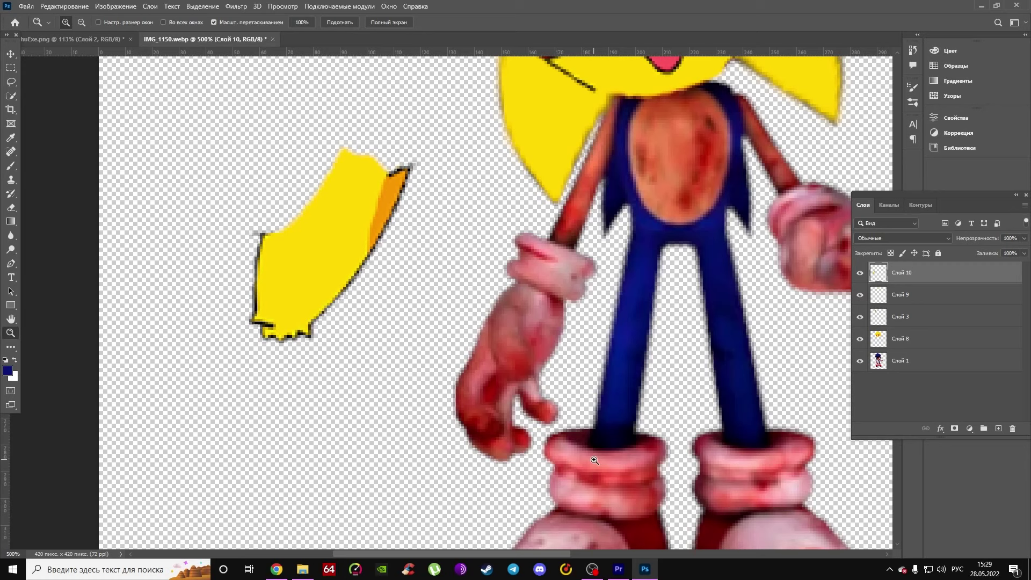
# - Copy the lower end of the loose Pikachu arm to a new layer and place it on the lower hand
pyautogui.press('l')
pyautogui.moveTo(361, 285); pyautogui.dragTo(244, 290)
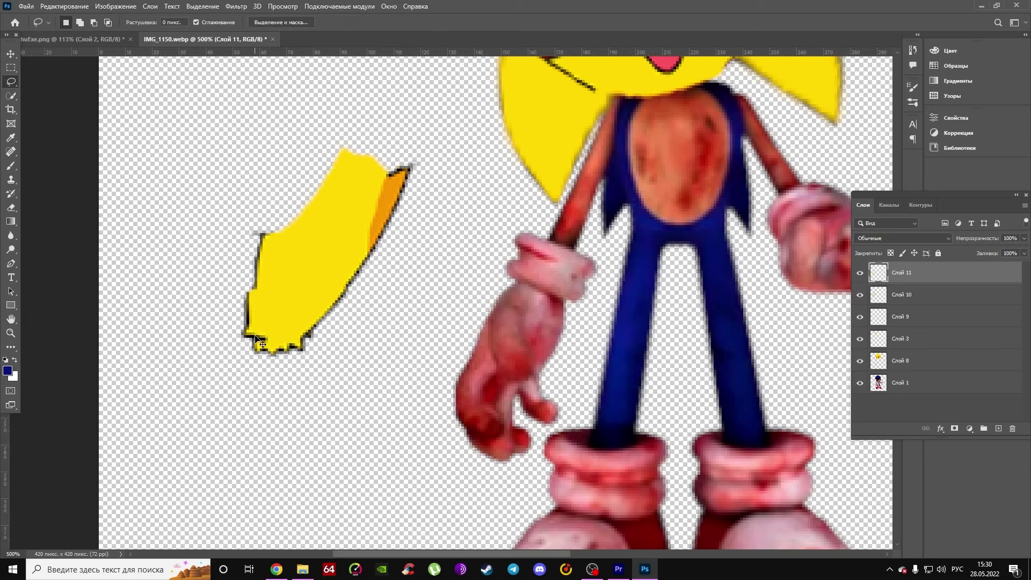
pyautogui.hotkey('ctrl', 'j')
pyautogui.hotkey('ctrl', 't')
pyautogui.moveTo(301, 306); pyautogui.dragTo(511, 376)
# - Warp the copied yellow piece so it wraps around the hand's fingers
pyautogui.rightClick(534, 140)
pyautogui.click(571, 213)
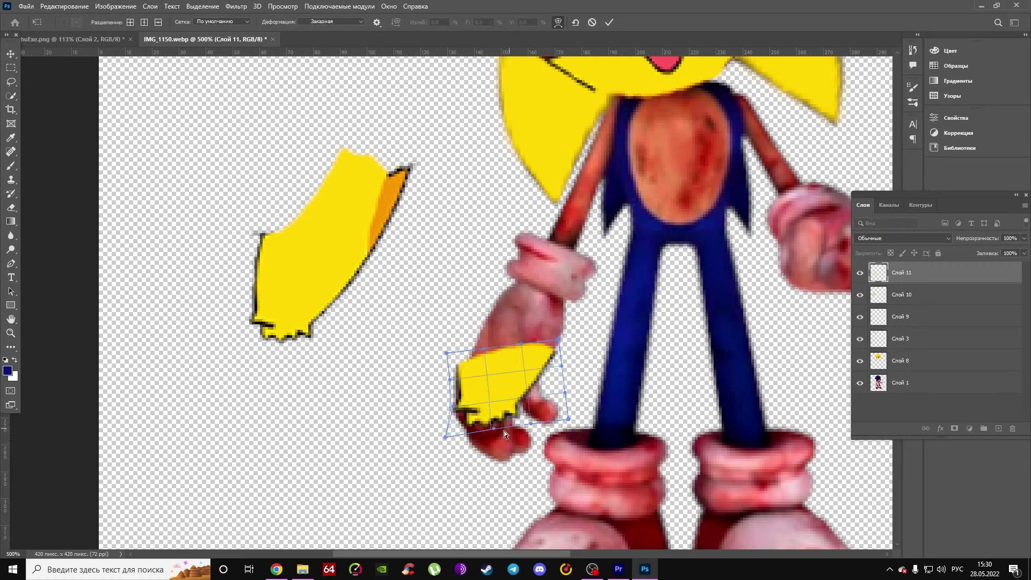
pyautogui.moveTo(504, 431)
pyautogui.mouseDown()
pyautogui.moveTo(499, 421)
pyautogui.moveTo(511, 432)
pyautogui.mouseUp()
pyautogui.moveTo(443, 361); pyautogui.dragTo(421, 382)
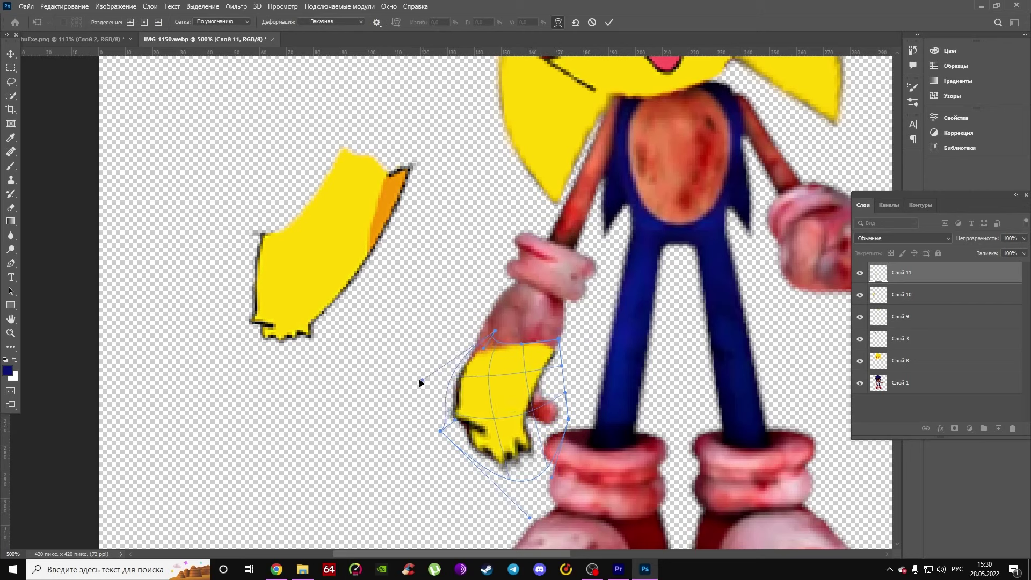
pyautogui.moveTo(452, 434); pyautogui.dragTo(445, 423)
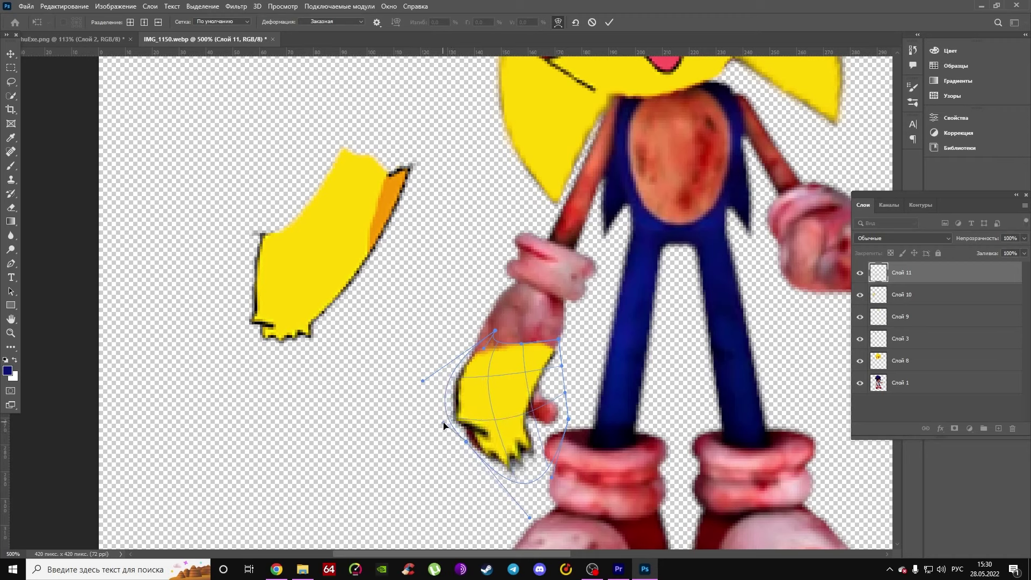
pyautogui.moveTo(522, 510); pyautogui.dragTo(516, 505)
pyautogui.press('Return')
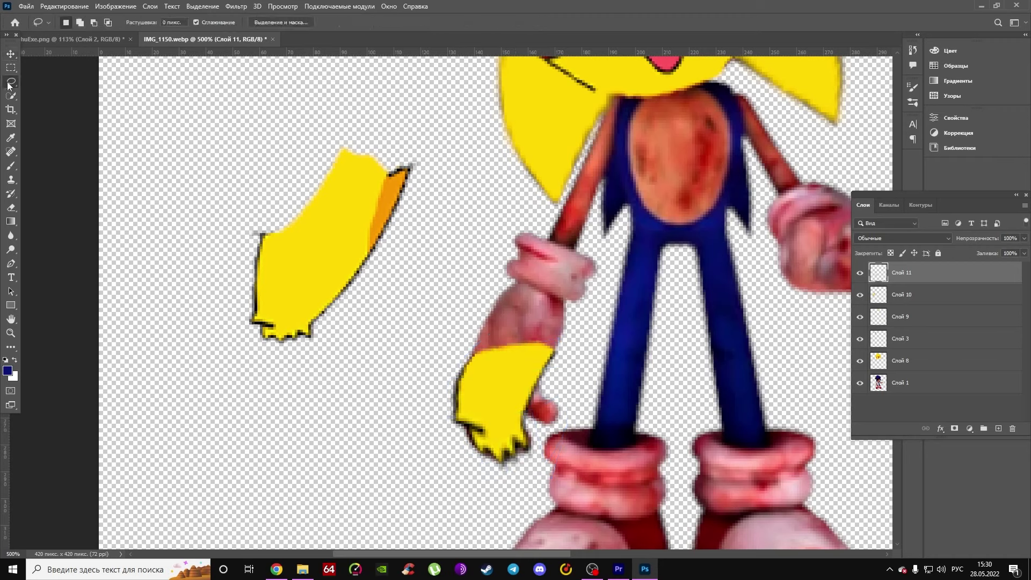
# - Copy a small yellow piece from the loose arm onto the lower hand and warp it
pyautogui.click(11, 82)
pyautogui.keyDown('ctrl'); pyautogui.click(246, 315); pyautogui.keyUp('ctrl')
pyautogui.hotkey('ctrl', 'j')
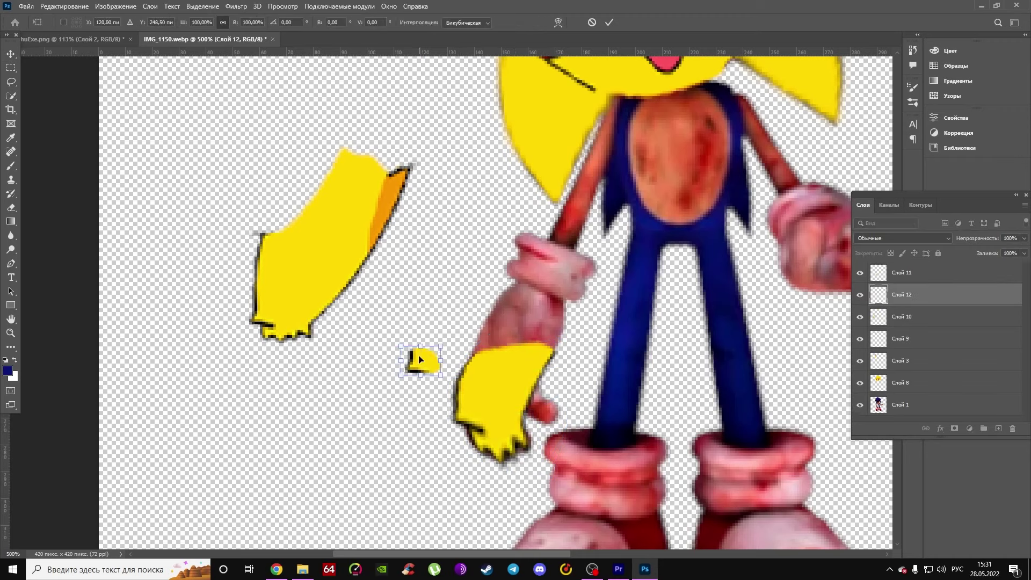
pyautogui.moveTo(396, 358)
pyautogui.mouseDown()
pyautogui.moveTo(518, 400)
pyautogui.moveTo(576, 392)
pyautogui.moveTo(545, 364)
pyautogui.mouseUp()
pyautogui.hotkey('ctrl', 't')
pyautogui.click(558, 22)
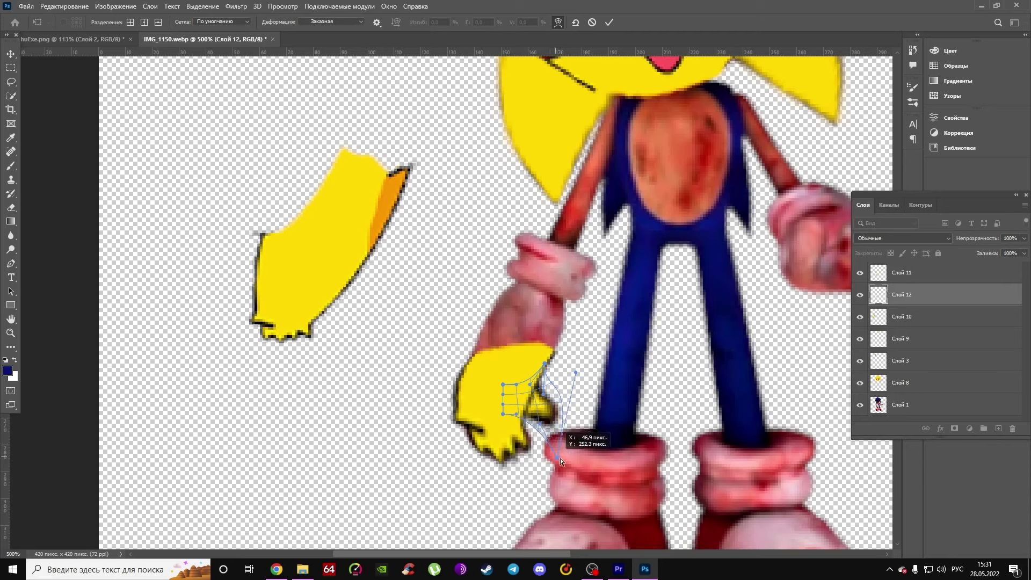
pyautogui.press('Return')
# - Copy the upper part of the loose arm onto the hand, rotated and bent to its angle
pyautogui.click(6, 84)
pyautogui.moveTo(243, 284); pyautogui.dragTo(373, 297)
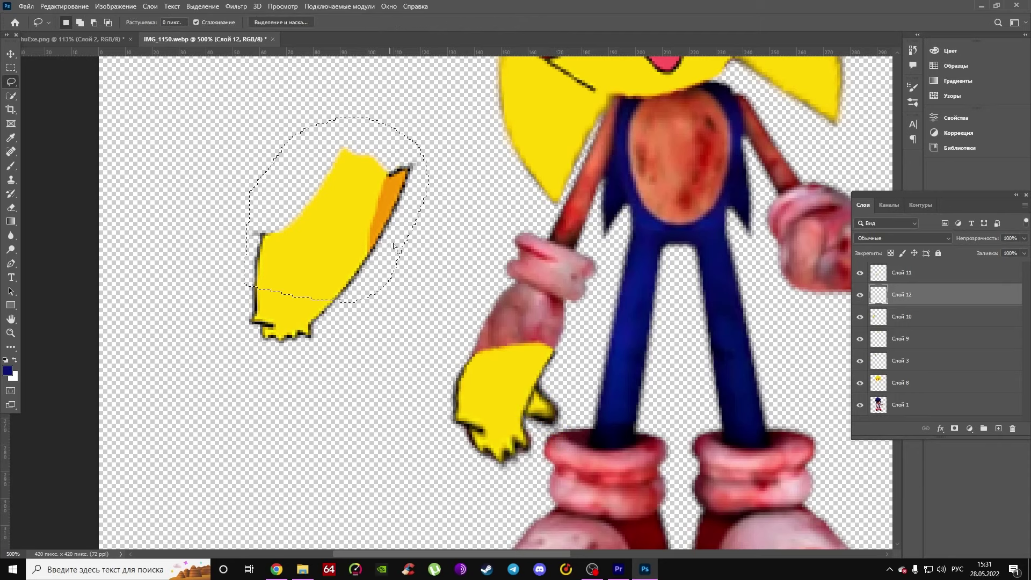
pyautogui.hotkey('ctrl', 'j')
pyautogui.hotkey('ctrl', 't')
pyautogui.moveTo(394, 247); pyautogui.dragTo(591, 322)
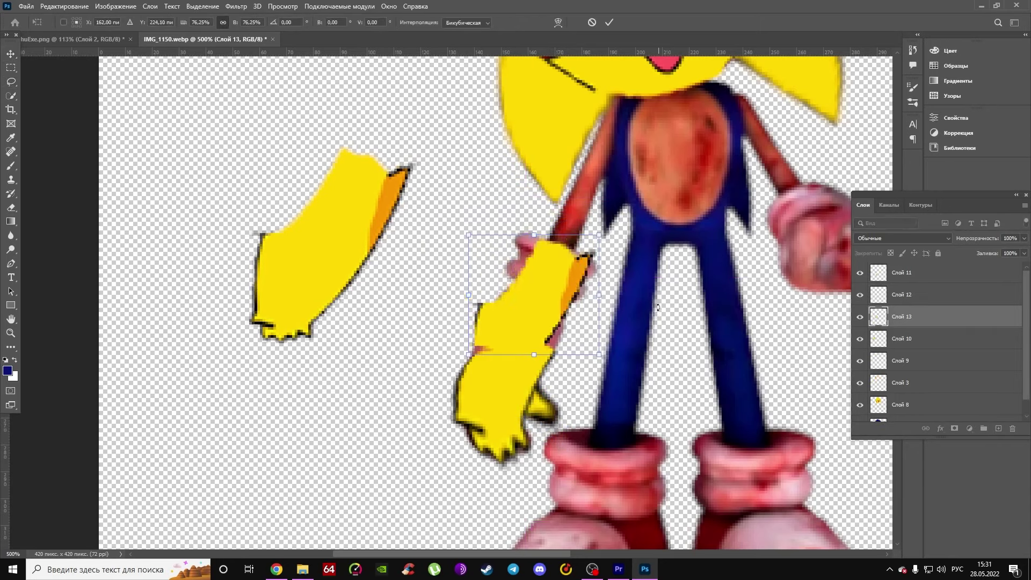
pyautogui.moveTo(658, 307)
pyautogui.mouseDown()
pyautogui.moveTo(483, 302)
pyautogui.moveTo(426, 364)
pyautogui.mouseUp()
pyautogui.rightClick(549, 300)
pyautogui.click(580, 382)
pyautogui.click(10, 82)
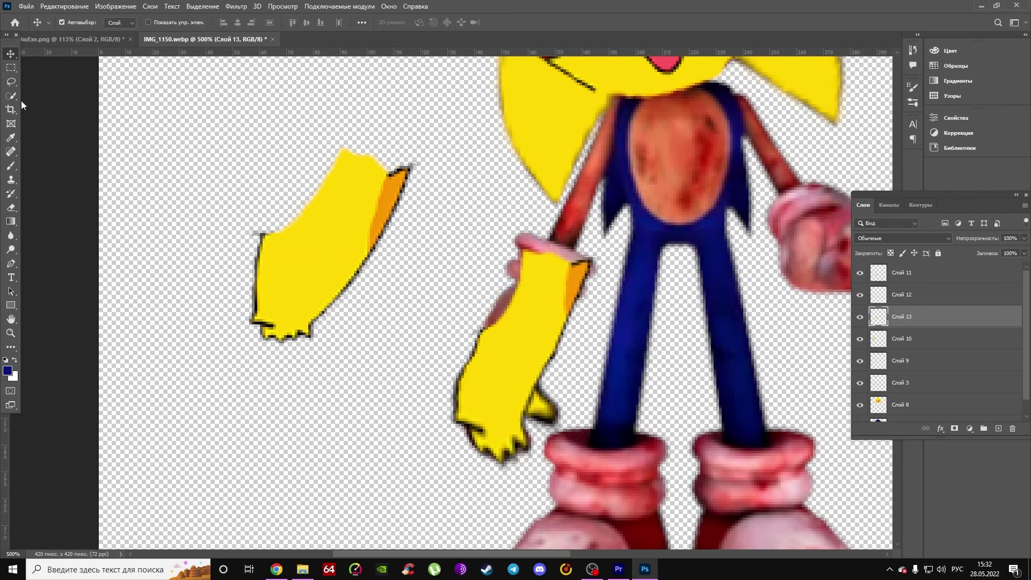
# - Copy another yellow piece, rotate it onto the hand and warp it around the hand
pyautogui.hotkey('ctrl', 'j')
pyautogui.hotkey('ctrl', 't')
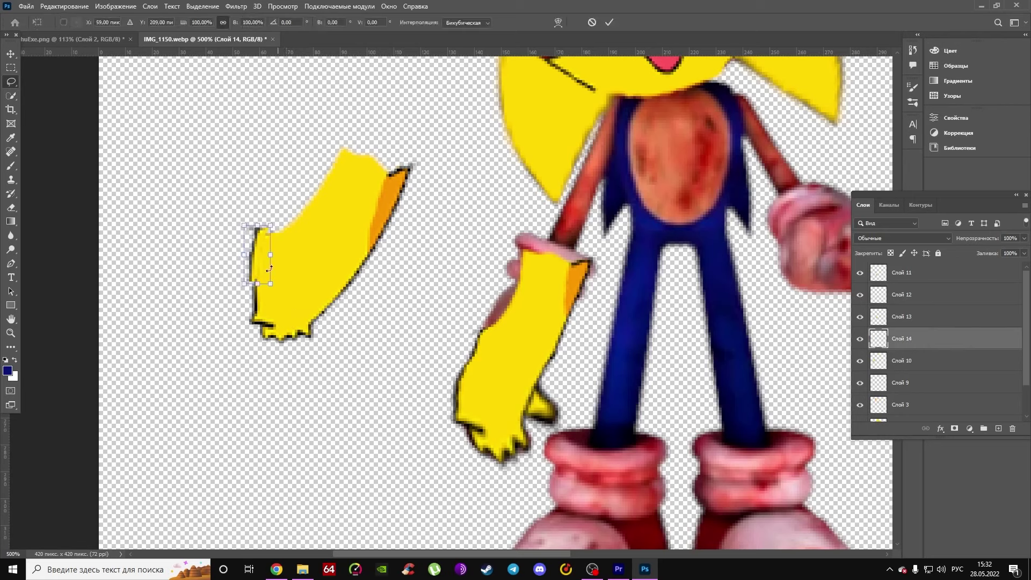
pyautogui.moveTo(258, 257); pyautogui.dragTo(496, 307)
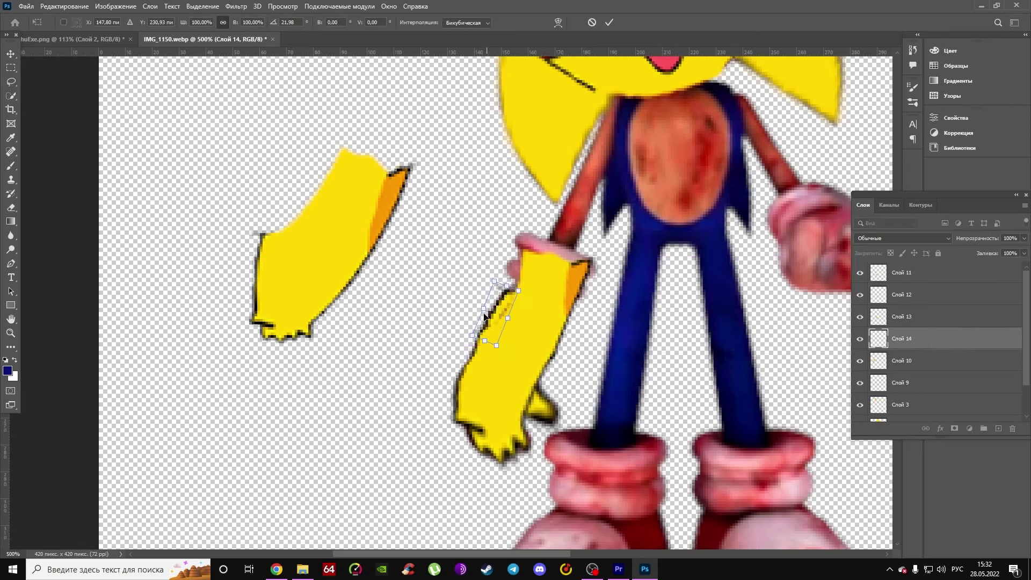
pyautogui.rightClick(504, 312)
pyautogui.click(542, 385)
pyautogui.moveTo(512, 292); pyautogui.dragTo(544, 277)
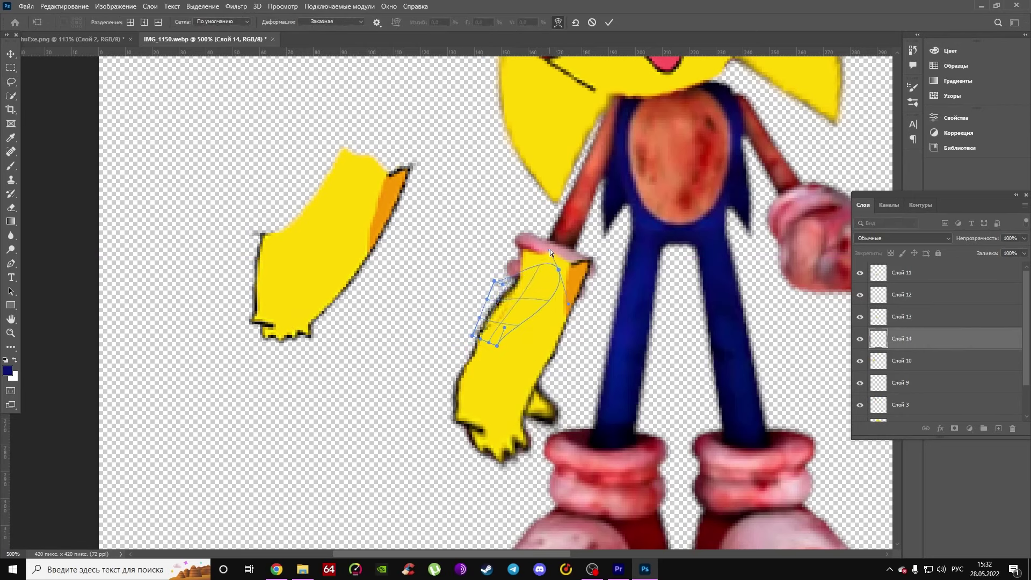
pyautogui.press('Return')
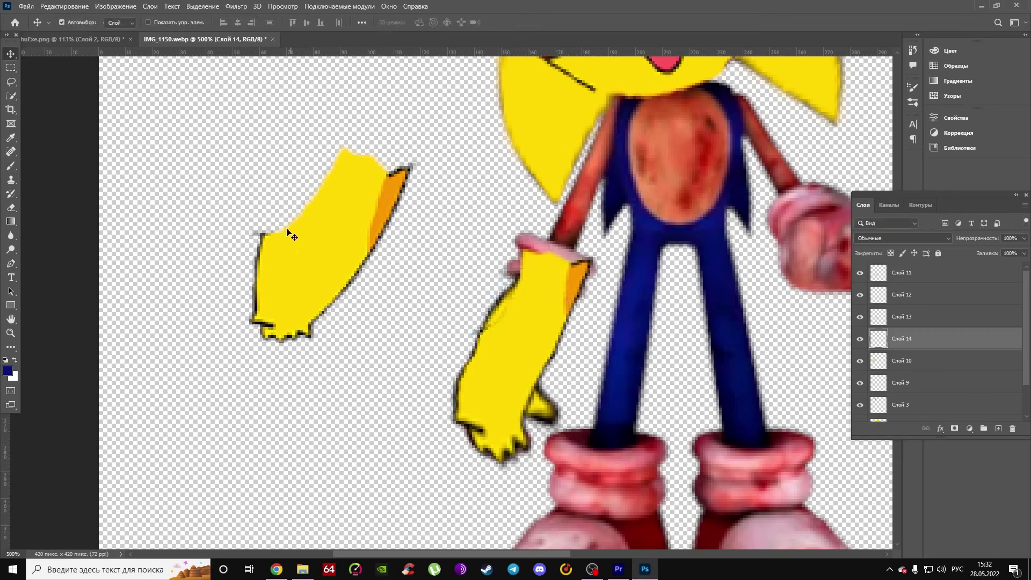
# - Sample the artwork's yellow as the brush colour
pyautogui.press('b')
pyautogui.keyDown('alt'); pyautogui.click(500, 314); pyautogui.keyUp('alt')
pyautogui.rightClick(502, 317)
pyautogui.press('Escape')
# - Make Слой 13 active and paste a small yellow piece for transforming
pyautogui.hotkey('alt', '[')
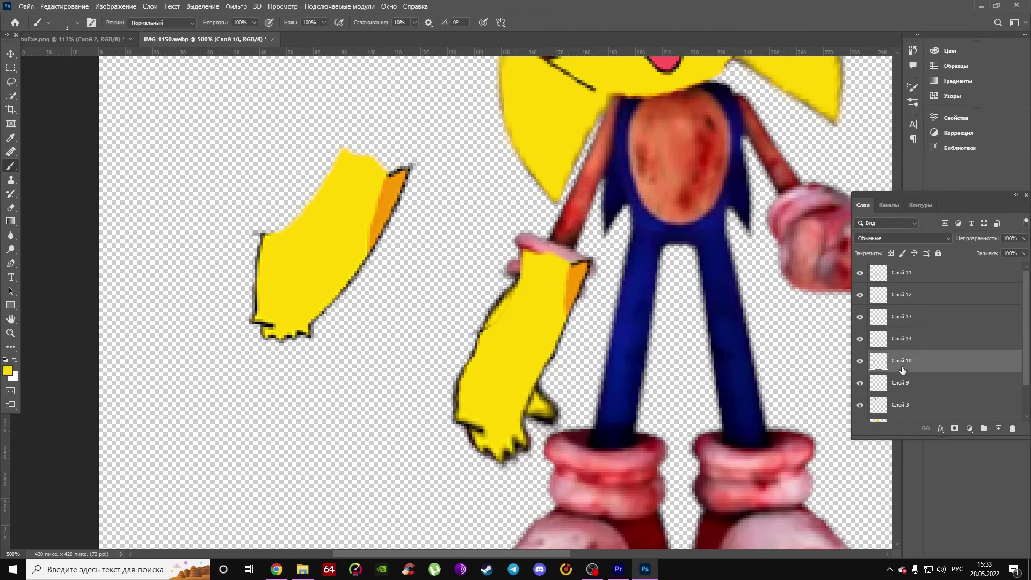
pyautogui.hotkey('alt', ']')
pyautogui.hotkey('alt', ']')
pyautogui.hotkey('ctrl', 'v')
pyautogui.hotkey('ctrl', 't')
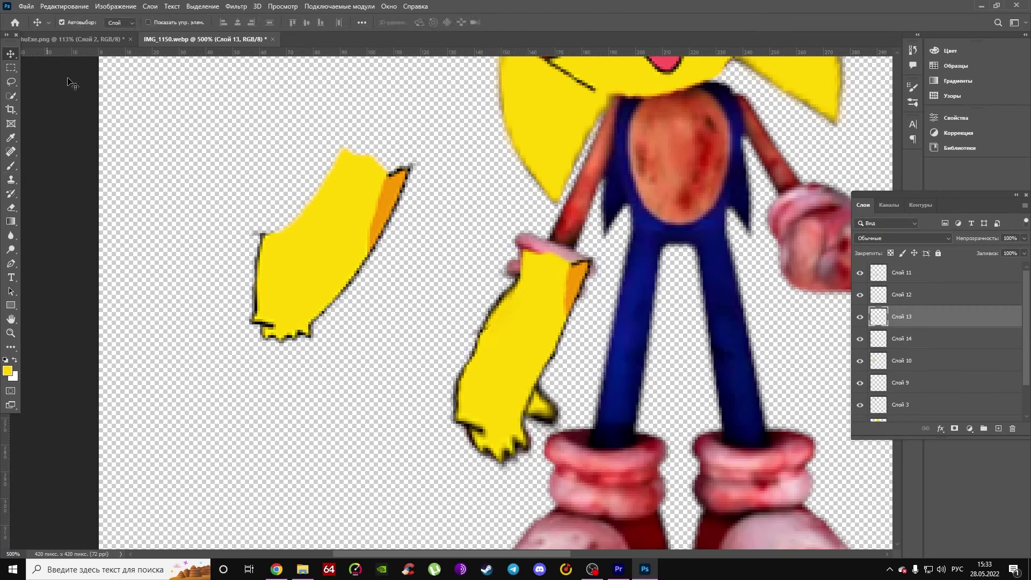
# - Place the small piece on the glove top and paste another shrunk to about 70%
pyautogui.moveTo(492, 315); pyautogui.dragTo(520, 277)
pyautogui.press('Return')
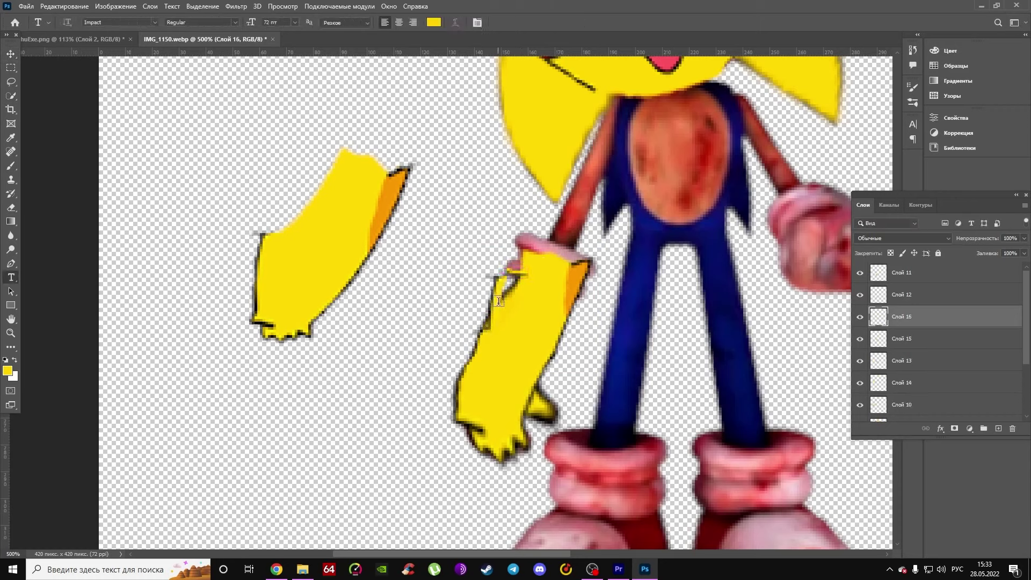
pyautogui.hotkey('ctrl', 'v')
pyautogui.hotkey('ctrl', 't')
pyautogui.moveTo(494, 240); pyautogui.dragTo(489, 261)
pyautogui.press('Return')
# - Copy a yellow piece, rotate it about -86 degrees and warp it over the pink cuff
pyautogui.hotkey('ctrl', 'j')
pyautogui.hotkey('ctrl', '+')
pyautogui.hotkey('ctrl', '+')
pyautogui.hotkey('ctrl', '+')
pyautogui.hotkey('ctrl', 't')
pyautogui.moveTo(487, 228); pyautogui.dragTo(485, 320)
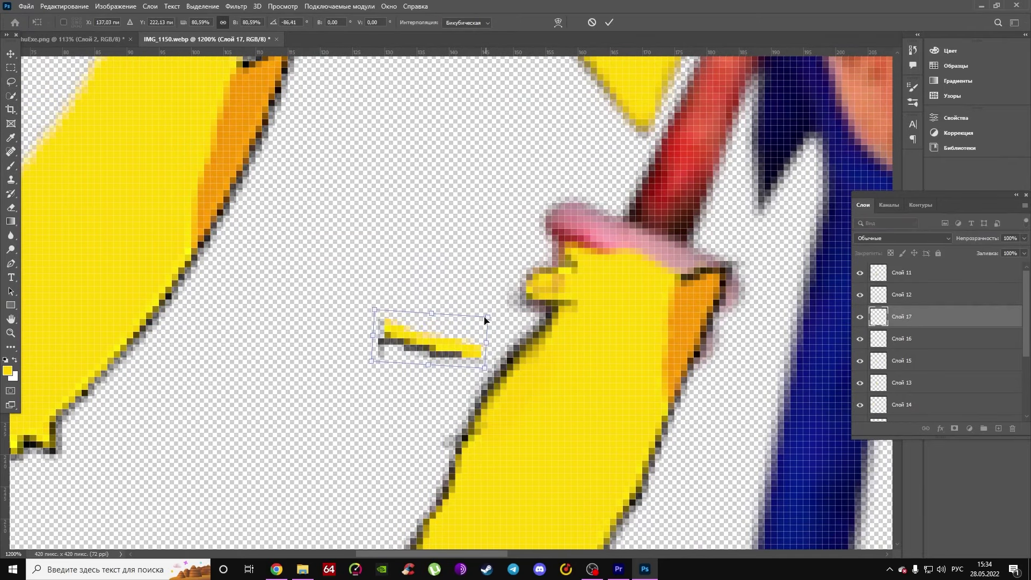
pyautogui.moveTo(430, 339)
pyautogui.mouseDown()
pyautogui.moveTo(538, 242)
pyautogui.moveTo(536, 286)
pyautogui.mouseUp()
pyautogui.rightClick(583, 232)
pyautogui.click(606, 313)
pyautogui.moveTo(549, 201); pyautogui.dragTo(562, 193)
pyautogui.moveTo(610, 235); pyautogui.dragTo(687, 213)
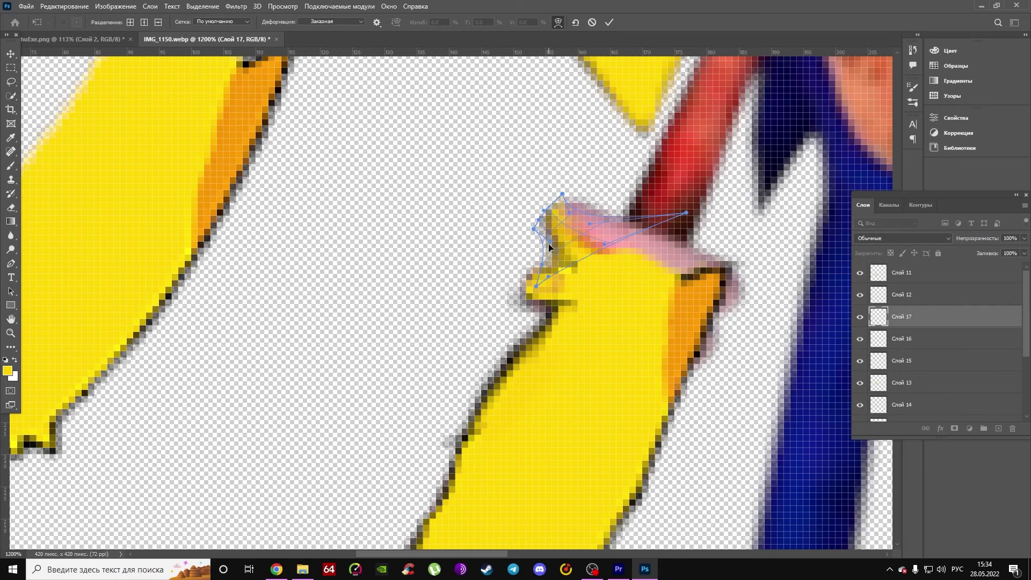
pyautogui.press('Return')
# - Paste another yellow piece, rotate it about 94 degrees and warp it over the cuff
pyautogui.hotkey('ctrl', 'v')
pyautogui.hotkey('ctrl', 't')
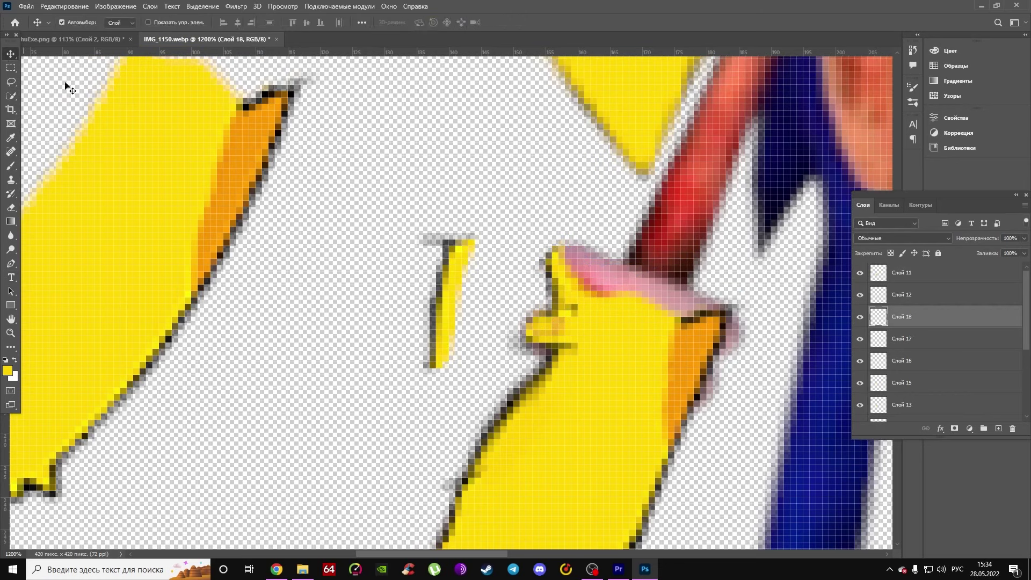
pyautogui.moveTo(483, 344); pyautogui.dragTo(408, 322)
pyautogui.moveTo(537, 332)
pyautogui.mouseDown()
pyautogui.moveTo(612, 286)
pyautogui.moveTo(631, 239)
pyautogui.mouseUp()
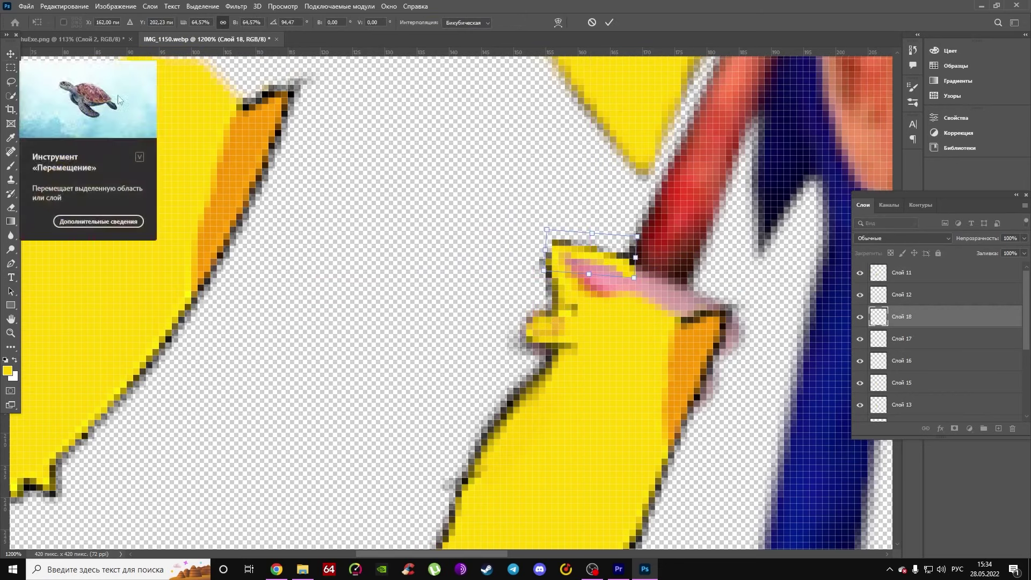
pyautogui.rightClick(603, 251)
pyautogui.click(617, 314)
pyautogui.moveTo(616, 314); pyautogui.dragTo(613, 320)
pyautogui.moveTo(553, 241); pyautogui.dragTo(565, 247)
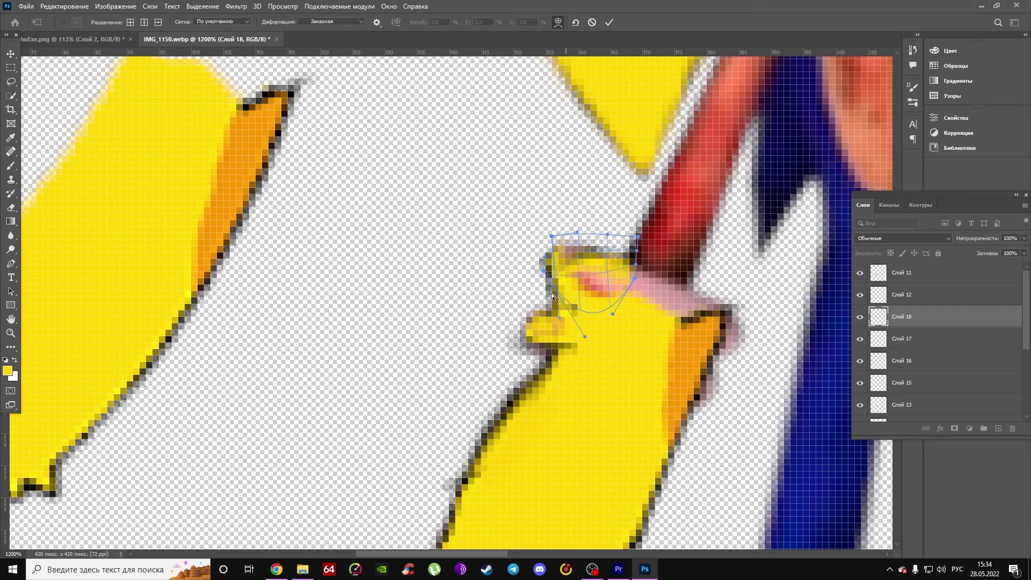
pyautogui.press('Return')
# - Paint yellow over the remaining pink patch and fit the whole image on screen
pyautogui.press('b')
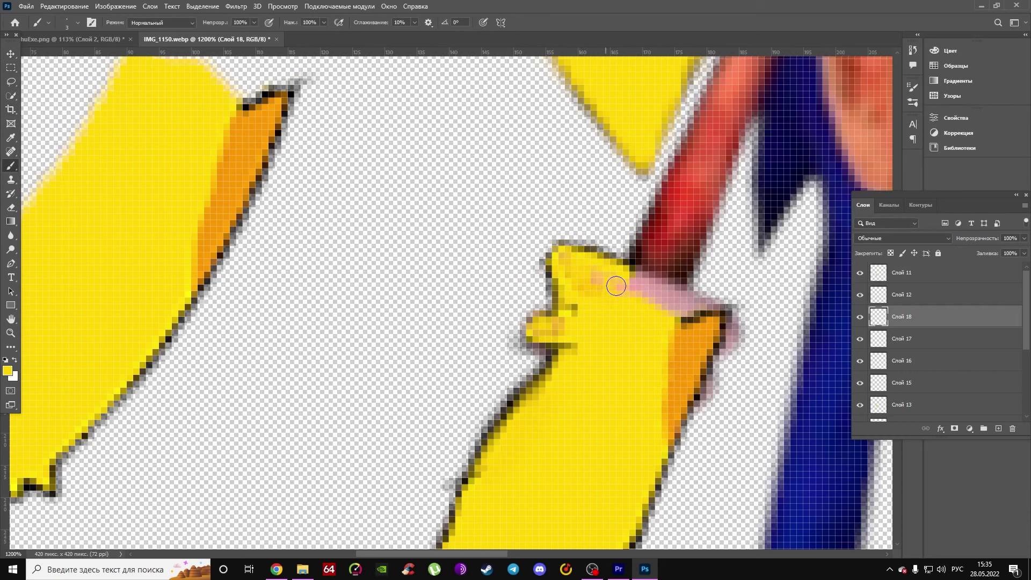
pyautogui.moveTo(604, 281); pyautogui.dragTo(582, 276)
pyautogui.press('z')
pyautogui.hotkey('ctrl', '0')
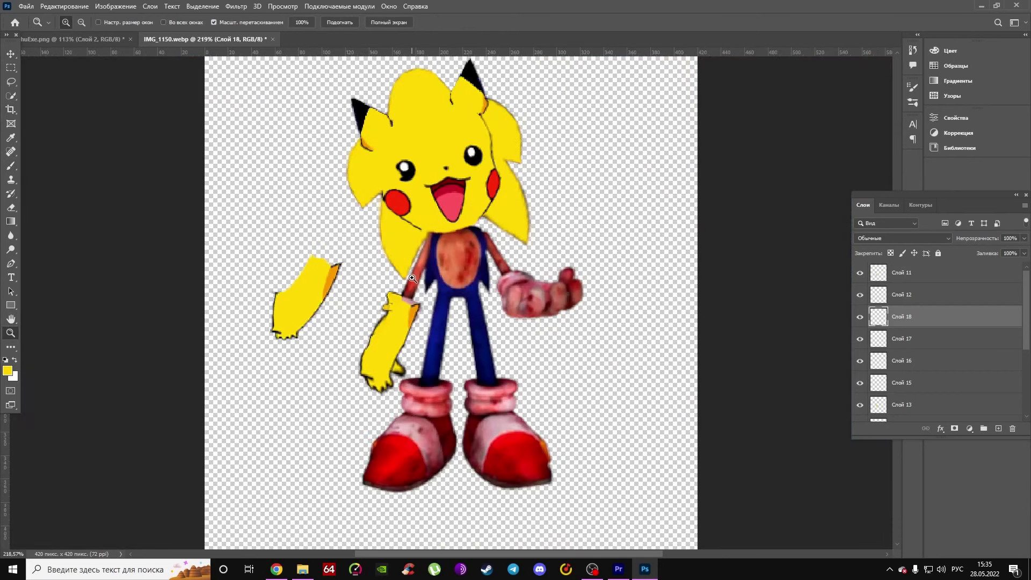
# - Warp the Слой 13 hand piece so its top corner reaches toward the arm
pyautogui.click(412, 279)
pyautogui.keyDown('ctrl'); pyautogui.click(431, 308); pyautogui.keyUp('ctrl')
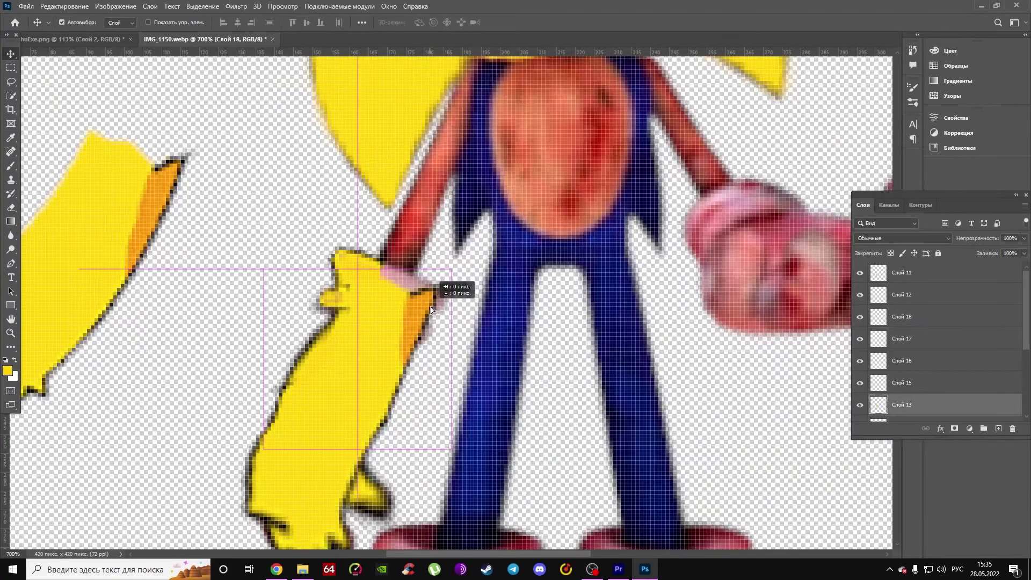
pyautogui.hotkey('ctrl', 't')
pyautogui.click(558, 22)
pyautogui.moveTo(452, 269); pyautogui.dragTo(453, 284)
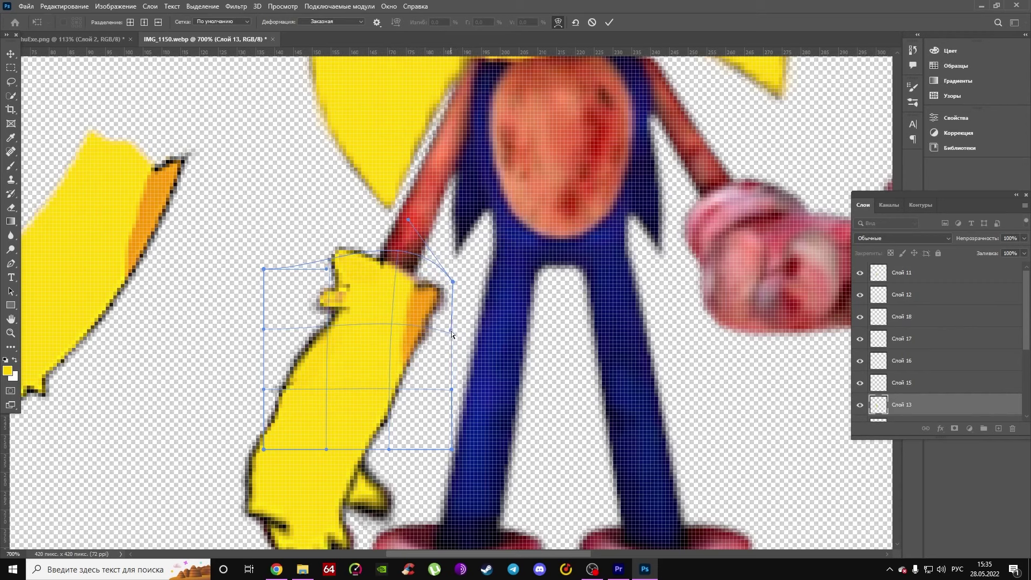
pyautogui.press('Return')
# - Lasso a thin yellow strip from Слой 15 and copy it to a new layer
pyautogui.press('b')
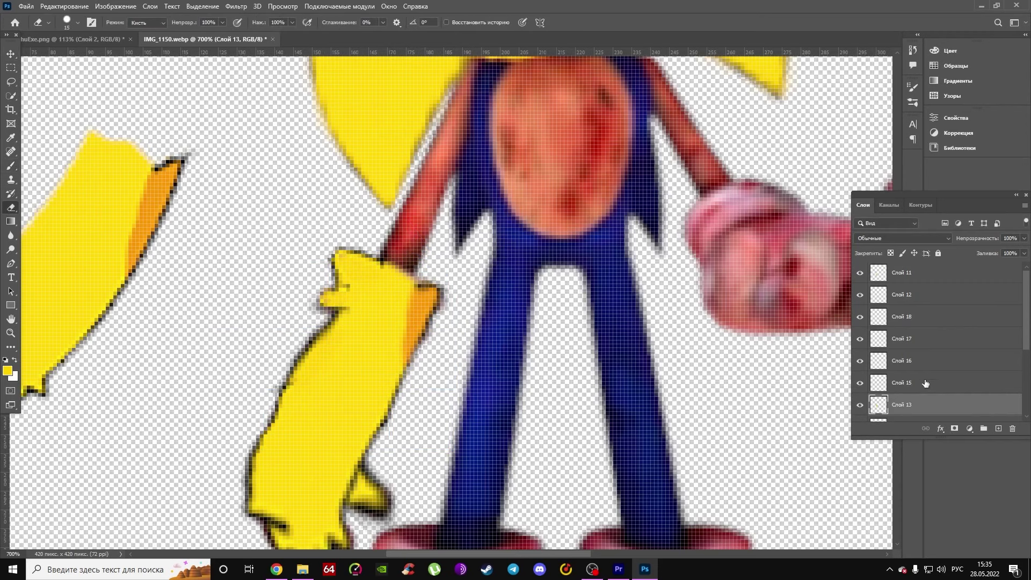
pyautogui.keyDown('ctrl'); pyautogui.click(261, 379); pyautogui.keyUp('ctrl')
pyautogui.press('v')
pyautogui.scroll(2, 196, 264)
pyautogui.hscroll(-4, 195, 265)
pyautogui.press('l')
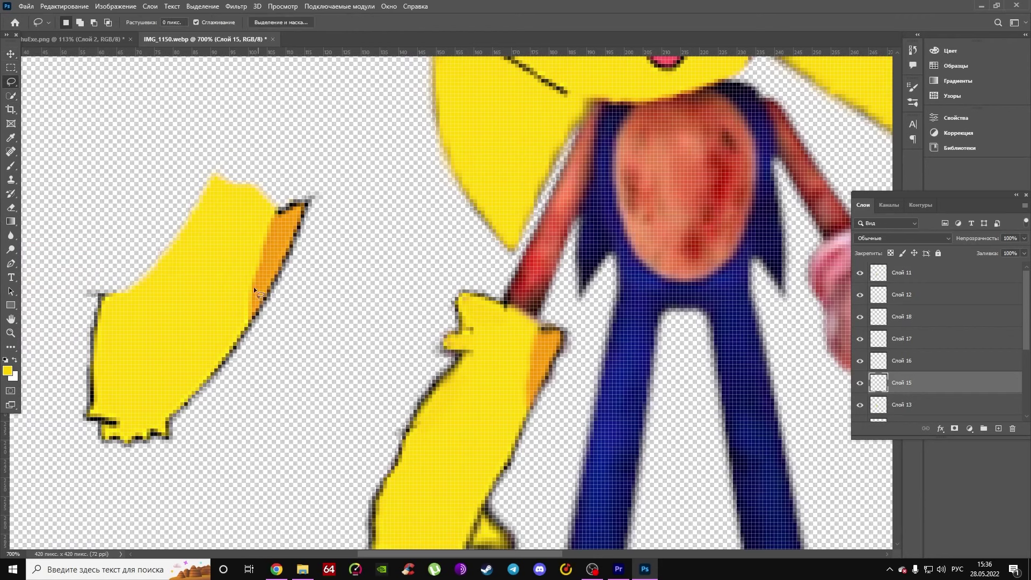
pyautogui.moveTo(84, 273); pyautogui.dragTo(90, 281)
pyautogui.hotkey('ctrl', 'j')
pyautogui.press('v')
pyautogui.moveTo(152, 298); pyautogui.dragTo(156, 298)
# - Merge the yellow hand-piece layers into one layer
pyautogui.click(860, 361)
pyautogui.scroll(1, 862, 363)
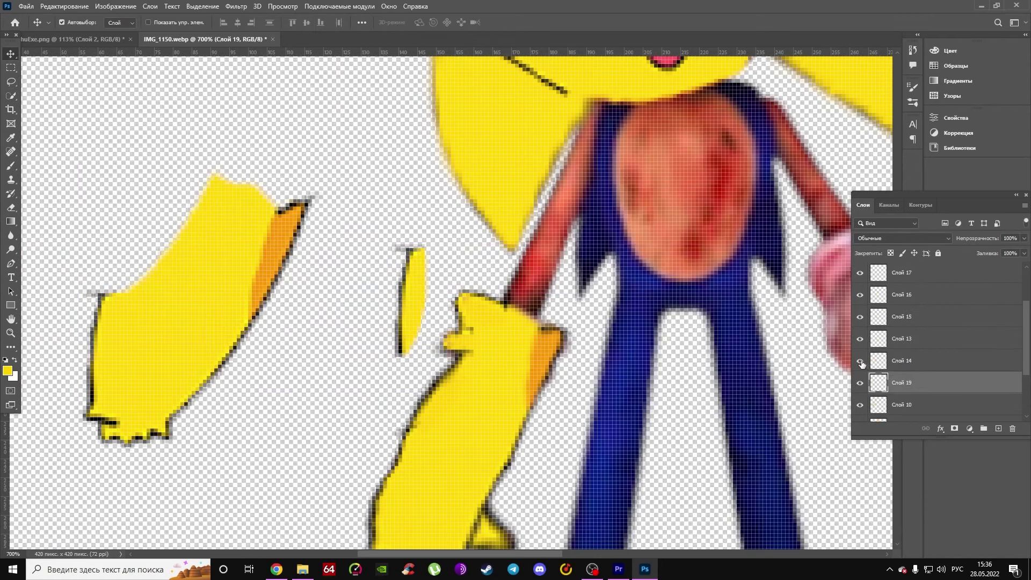
pyautogui.click(902, 272)
pyautogui.keyDown('shift'); pyautogui.click(903, 360); pyautogui.keyUp('shift')
pyautogui.rightClick(930, 322)
pyautogui.click(805, 382)
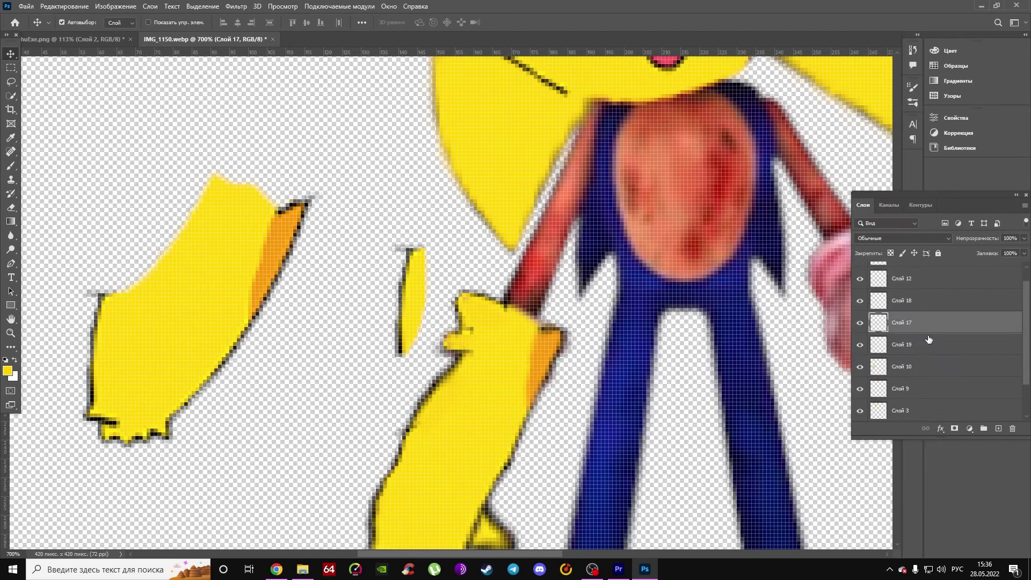
pyautogui.hotkey('ctrl', 'e')
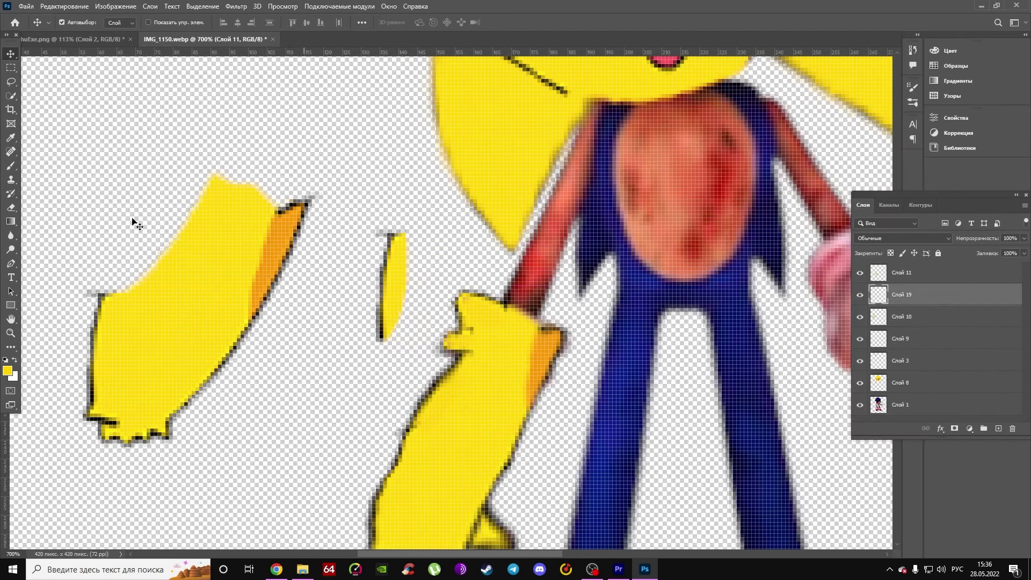
# - Move the thin strip onto the upper arm and warp it to stretch up the arm
pyautogui.moveTo(438, 258); pyautogui.dragTo(599, 185)
pyautogui.hotkey('ctrl', 't')
pyautogui.moveTo(565, 231); pyautogui.dragTo(567, 232)
pyautogui.rightClick(566, 232)
pyautogui.click(591, 312)
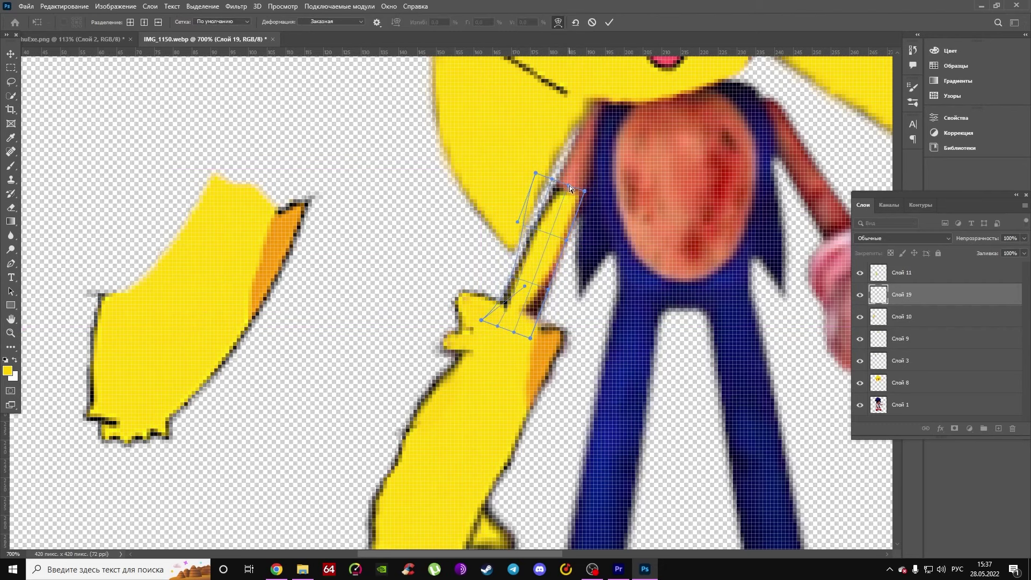
pyautogui.moveTo(569, 185)
pyautogui.mouseDown()
pyautogui.moveTo(599, 43)
pyautogui.moveTo(630, 69)
pyautogui.mouseUp()
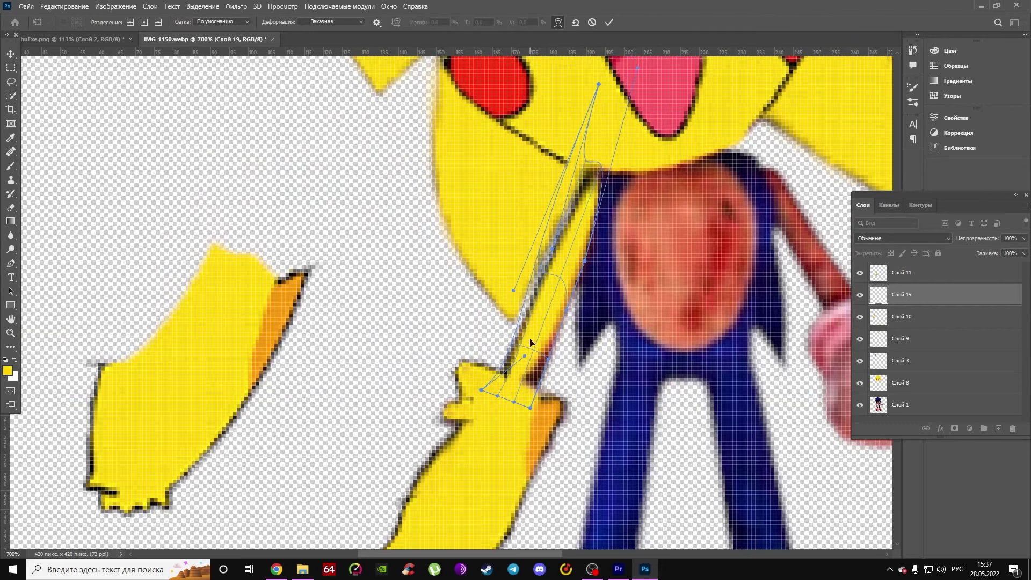
pyautogui.press('Return')
# - Duplicate the strip, rotate it and warp it up to reach the head
pyautogui.hotkey('ctrl', 'j')
pyautogui.hotkey('ctrl', 't')
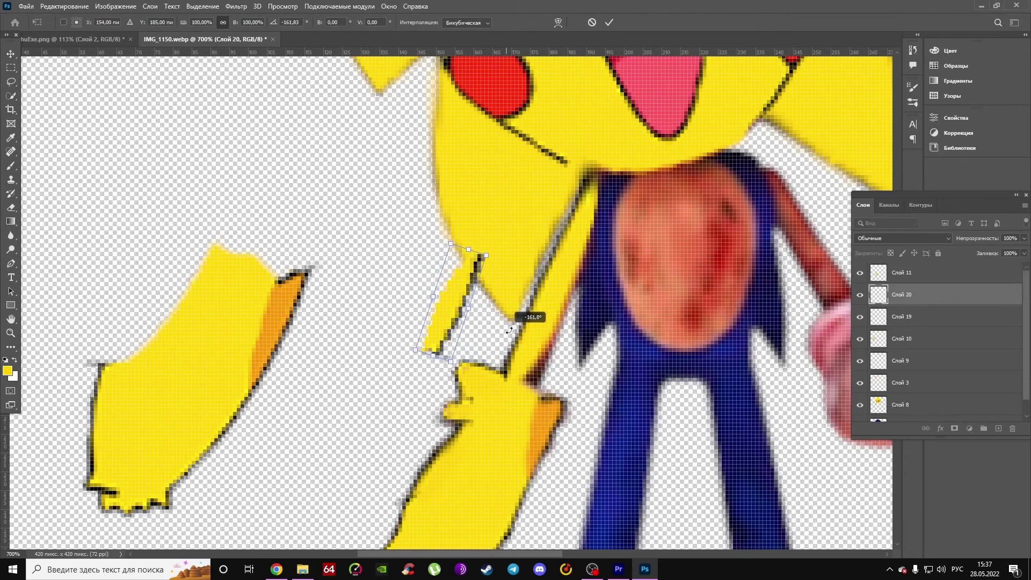
pyautogui.moveTo(456, 387); pyautogui.dragTo(537, 333)
pyautogui.rightClick(544, 340)
pyautogui.click(575, 182)
pyautogui.moveTo(542, 278); pyautogui.dragTo(623, 172)
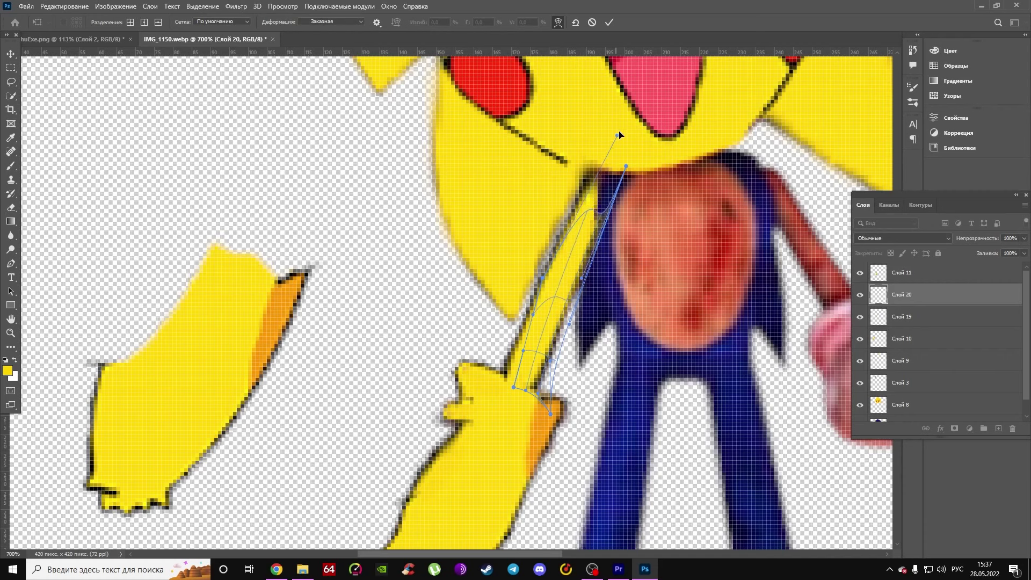
pyautogui.press('Return')
pyautogui.click(11, 166)
pyautogui.press('z')
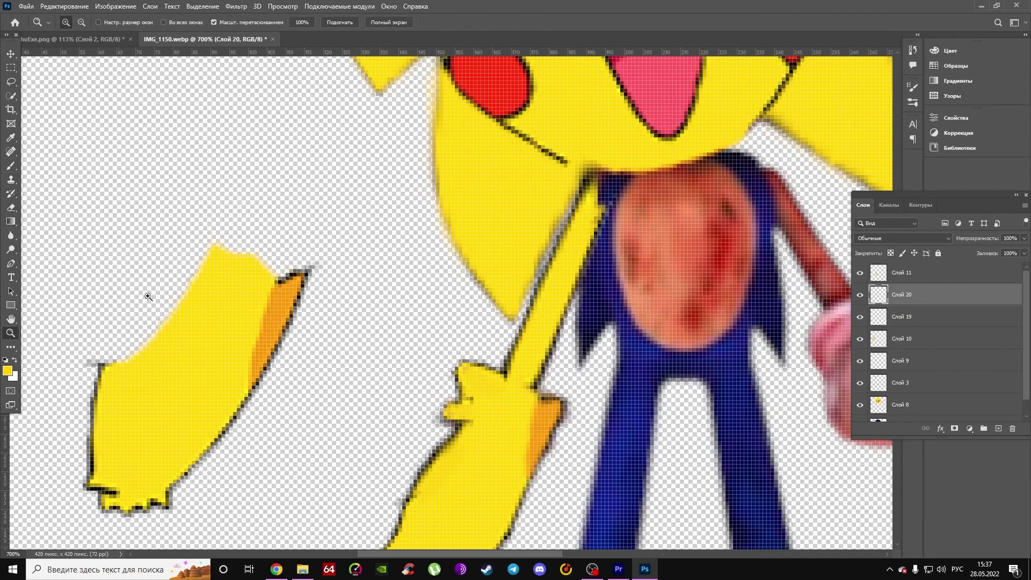
pyautogui.hotkey('ctrl', '0')
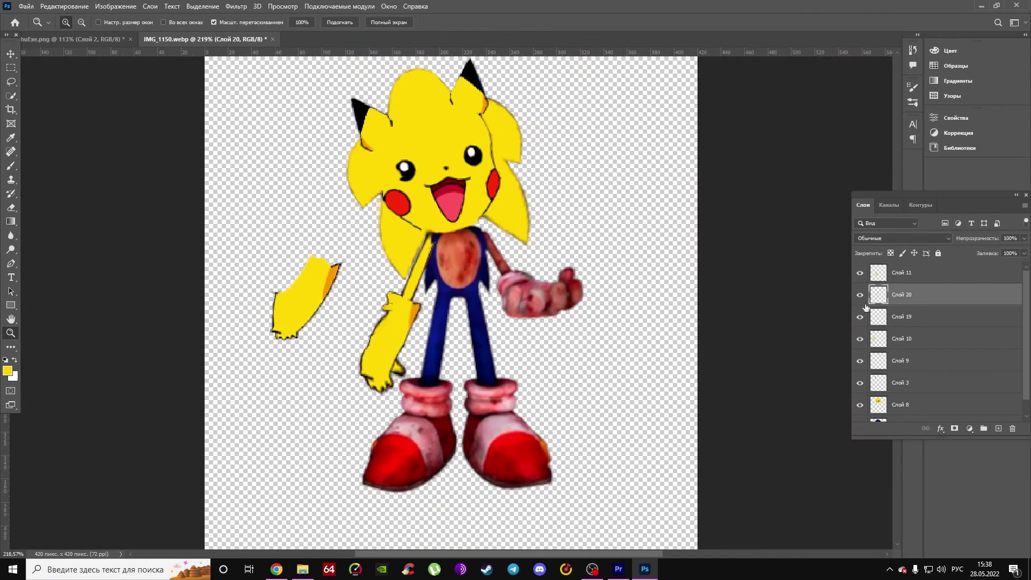
# - Merge the arm strip layers and copy the left yellow arm to a new layer
pyautogui.keyDown('shift'); pyautogui.click(866, 317); pyautogui.keyUp('shift')
pyautogui.press('Delete')
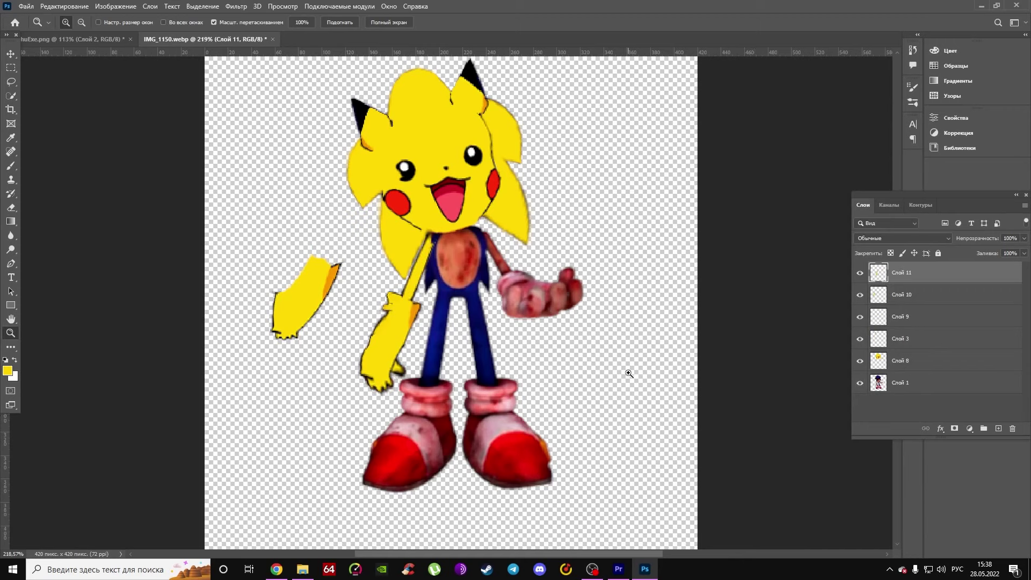
pyautogui.press('l')
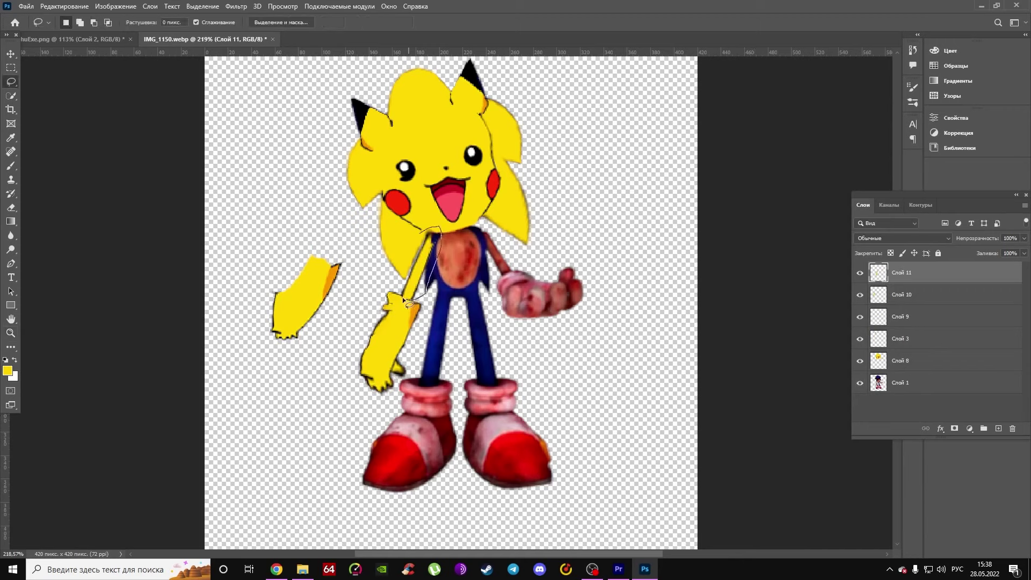
pyautogui.moveTo(404, 300); pyautogui.dragTo(424, 229)
pyautogui.hotkey('ctrl', 'j')
# - Flip the copied arm horizontally, rotate it and warp it over the right arm
pyautogui.hotkey('ctrl', 't')
pyautogui.rightClick(416, 274)
pyautogui.click(446, 497)
pyautogui.moveTo(516, 236)
pyautogui.mouseDown()
pyautogui.moveTo(567, 249)
pyautogui.moveTo(555, 236)
pyautogui.moveTo(516, 247)
pyautogui.moveTo(490, 279)
pyautogui.mouseUp()
pyautogui.rightClick(496, 245)
pyautogui.click(532, 319)
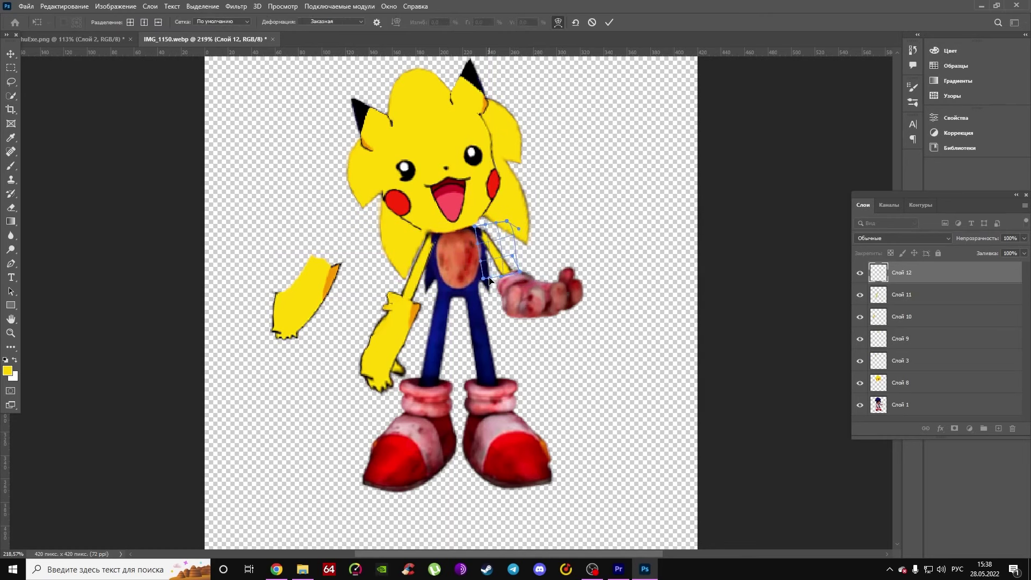
pyautogui.moveTo(495, 226)
pyautogui.mouseDown()
pyautogui.moveTo(487, 269)
pyautogui.moveTo(498, 273)
pyautogui.mouseUp()
pyautogui.press('Return')
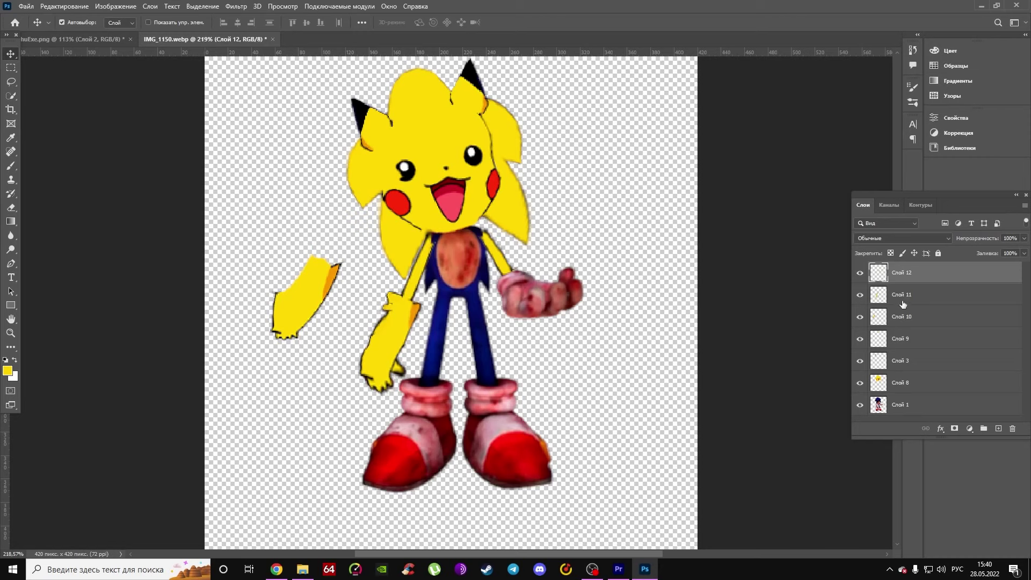
pyautogui.click(923, 300)
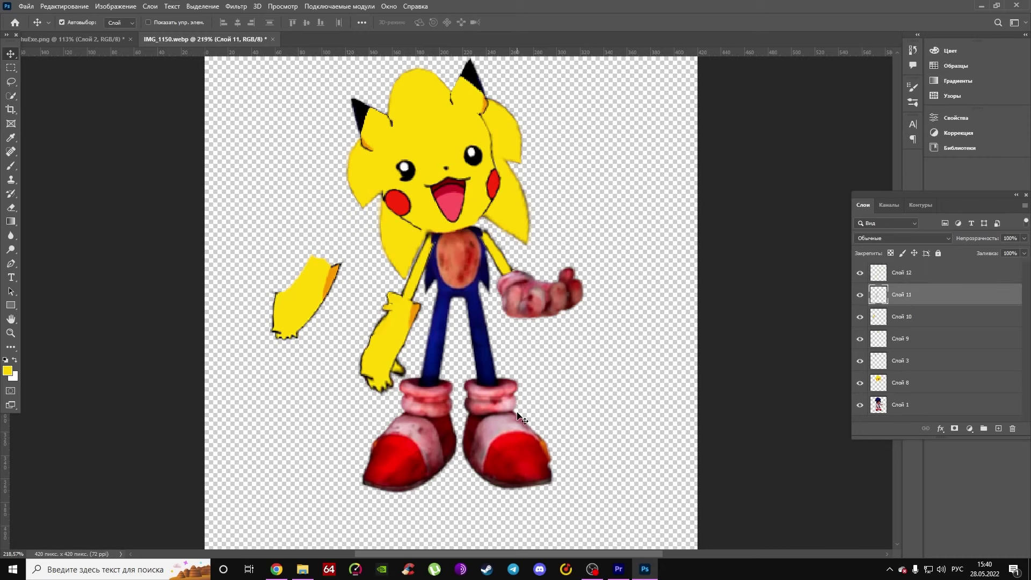
# - Cut the loose arm's yellow tip onto its own new layer, Слой 13
pyautogui.press('l')
pyautogui.scroll(5, 290, 344)
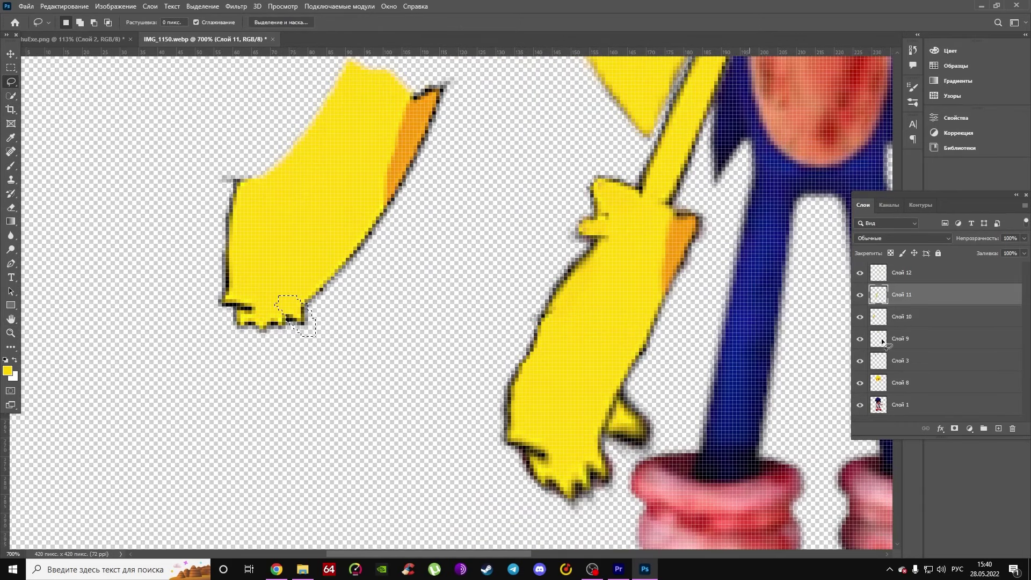
pyautogui.hotkey('ctrl', 'shift', 'j')
pyautogui.moveTo(293, 317); pyautogui.dragTo(414, 309)
pyautogui.press('z')
pyautogui.hotkey('ctrl', '0')
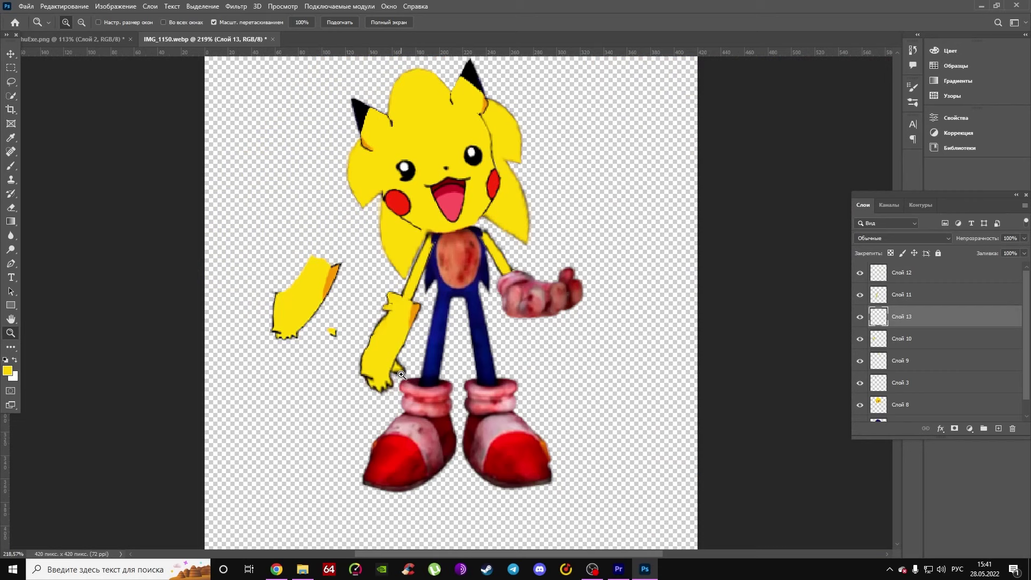
# - Move and rotate the yellow piece over the right hand and lower its opacity to 50%
pyautogui.press('v')
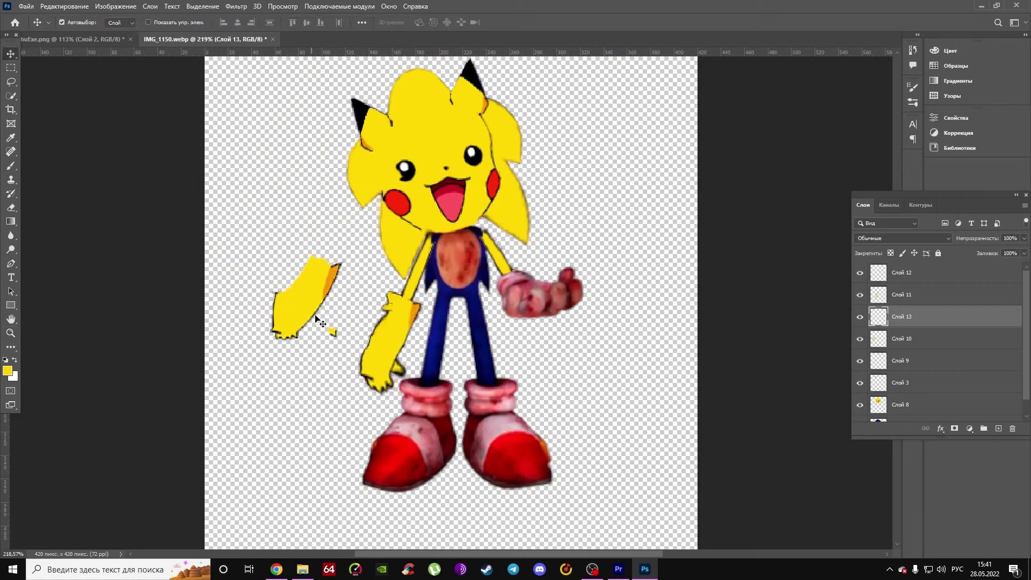
pyautogui.hotkey('ctrl', 't')
pyautogui.moveTo(585, 314)
pyautogui.mouseDown()
pyautogui.moveTo(616, 298)
pyautogui.moveTo(565, 289)
pyautogui.moveTo(606, 304)
pyautogui.mouseUp()
pyautogui.moveTo(516, 305); pyautogui.dragTo(518, 303)
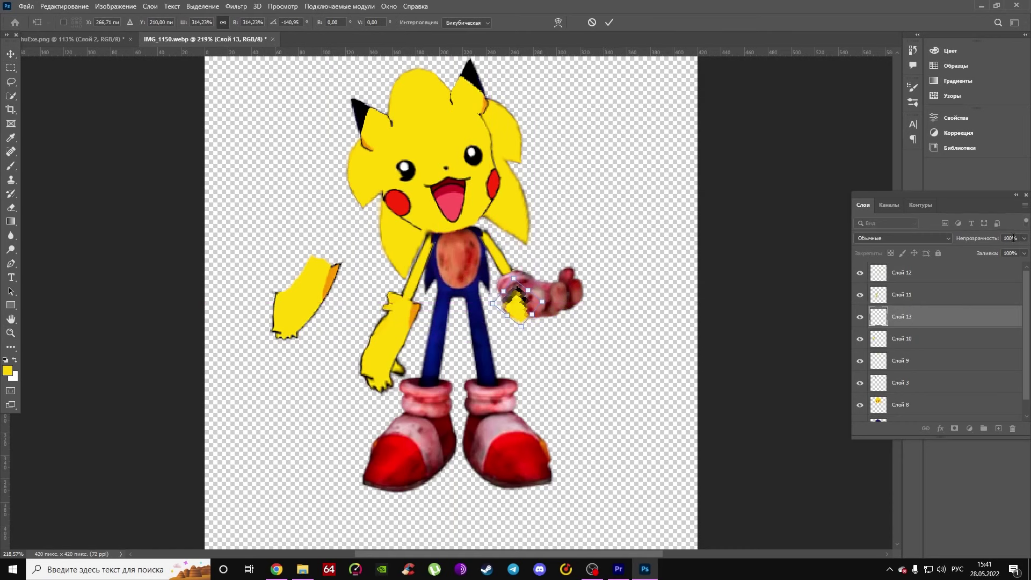
pyautogui.moveTo(1025, 238); pyautogui.dragTo(1013, 258)
pyautogui.click(558, 22)
pyautogui.scroll(3, 527, 310)
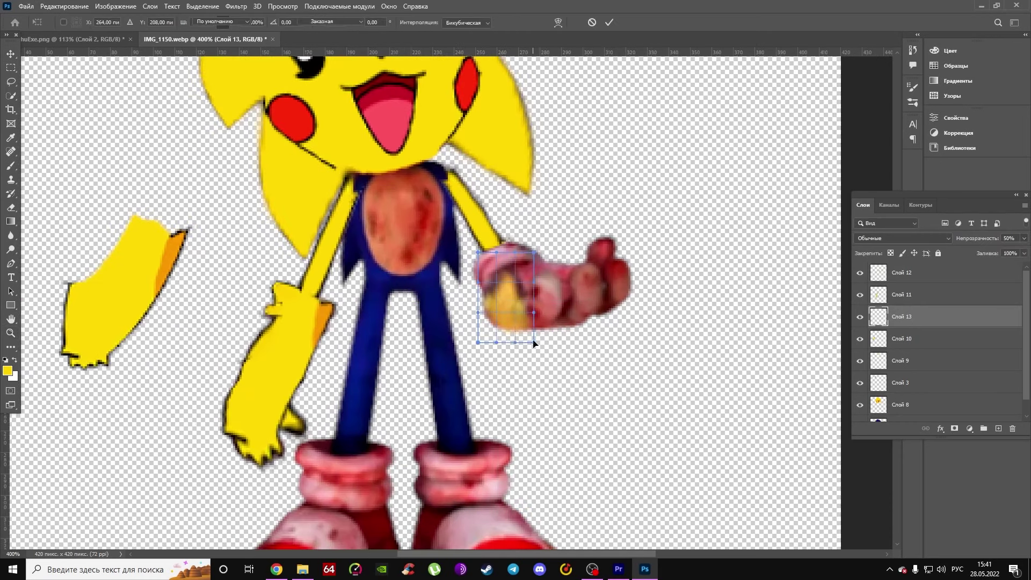
# - Warp the yellow piece to bend over the hand and apply it
pyautogui.moveTo(530, 339)
pyautogui.mouseDown()
pyautogui.moveTo(486, 354)
pyautogui.moveTo(498, 325)
pyautogui.mouseUp()
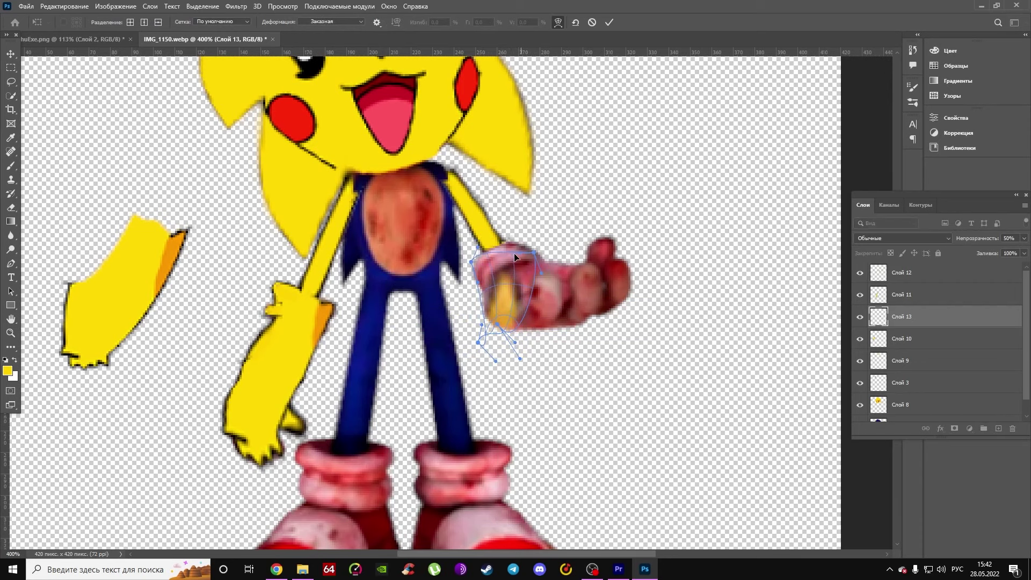
pyautogui.press('Return')
pyautogui.press('z')
pyautogui.hotkey('ctrl', '0')
pyautogui.scroll(3, 549, 286)
# - Select the regular Brush tool and sample a dark colour from the image
pyautogui.press('b')
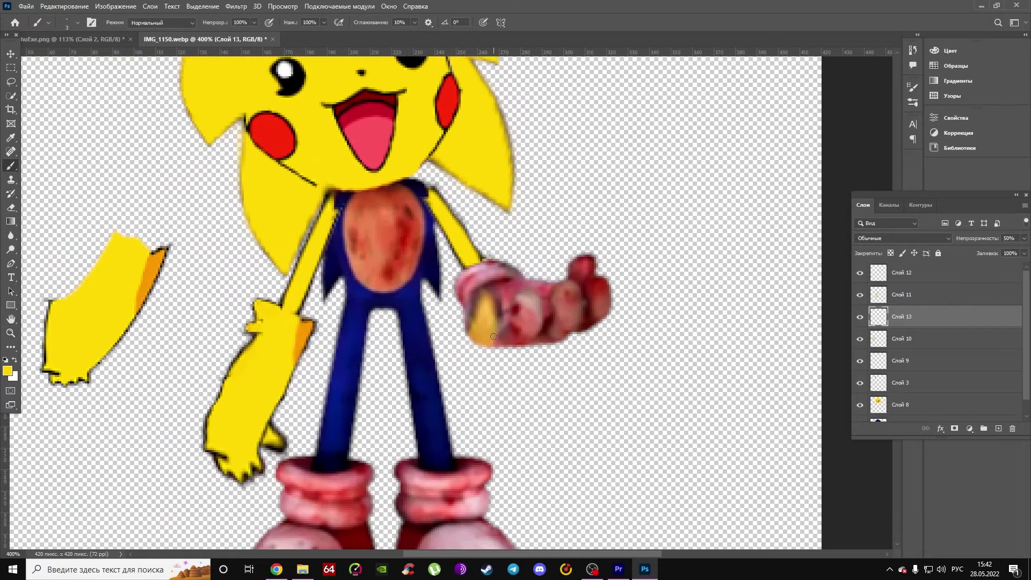
pyautogui.keyDown('alt'); pyautogui.click(45, 191); pyautogui.keyUp('alt')
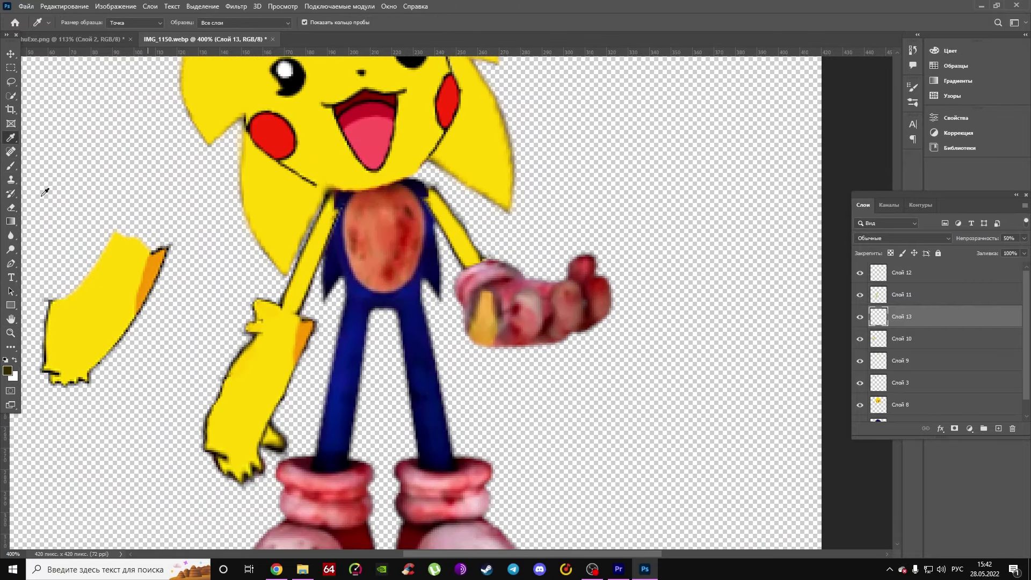
pyautogui.rightClick(477, 309)
pyautogui.click(475, 312)
pyautogui.rightClick(11, 166)
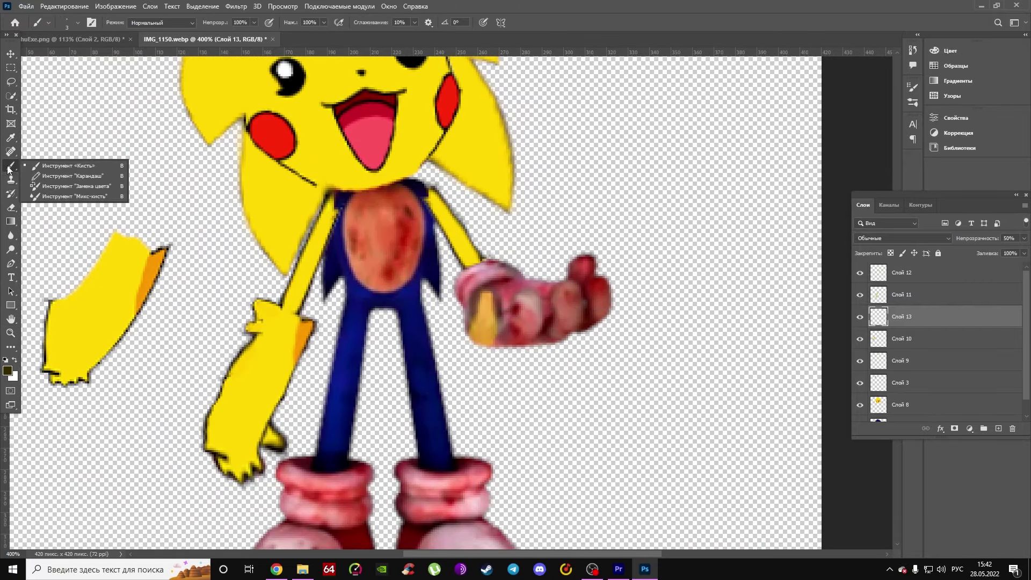
pyautogui.click(48, 22)
pyautogui.press('Escape')
# - Set a black 3 px brush and paint thin finger outlines over the hand
pyautogui.click(951, 50)
pyautogui.click(893, 106)
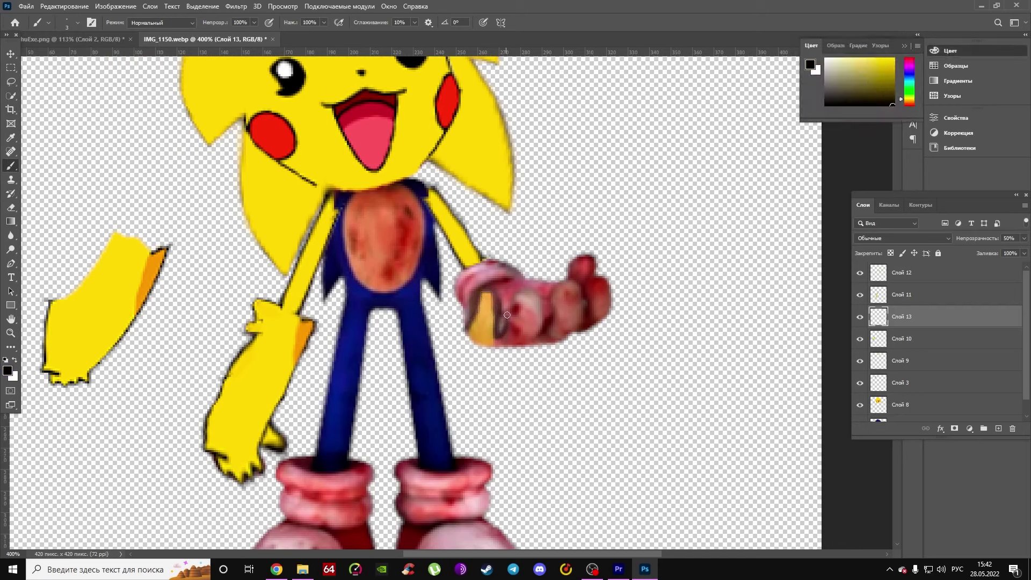
pyautogui.rightClick(632, 197)
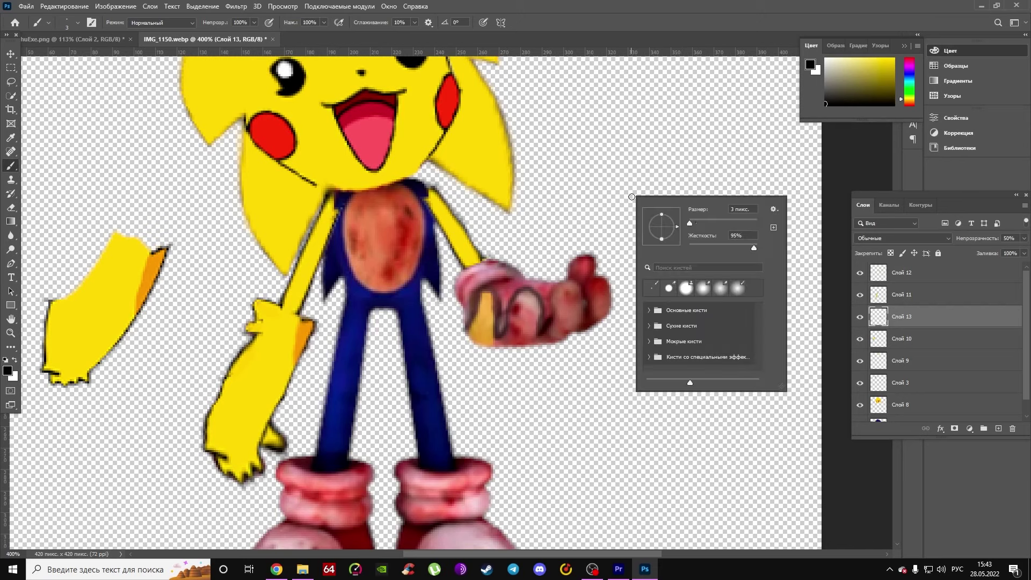
pyautogui.click(548, 300)
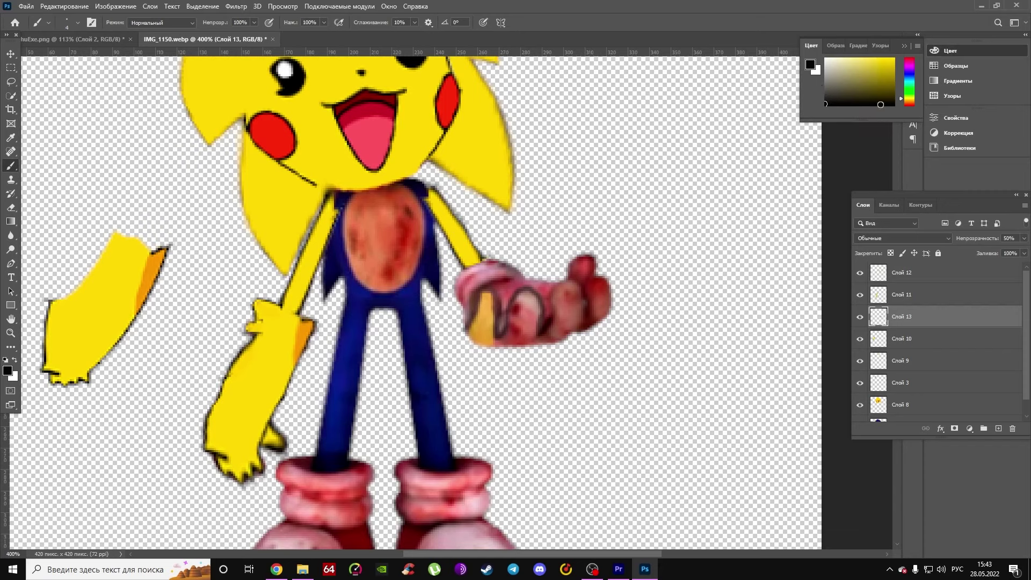
pyautogui.scroll(3, 525, 329)
# - Sample the figure's yellow as the brush colour
pyautogui.press('i')
pyautogui.press('b')
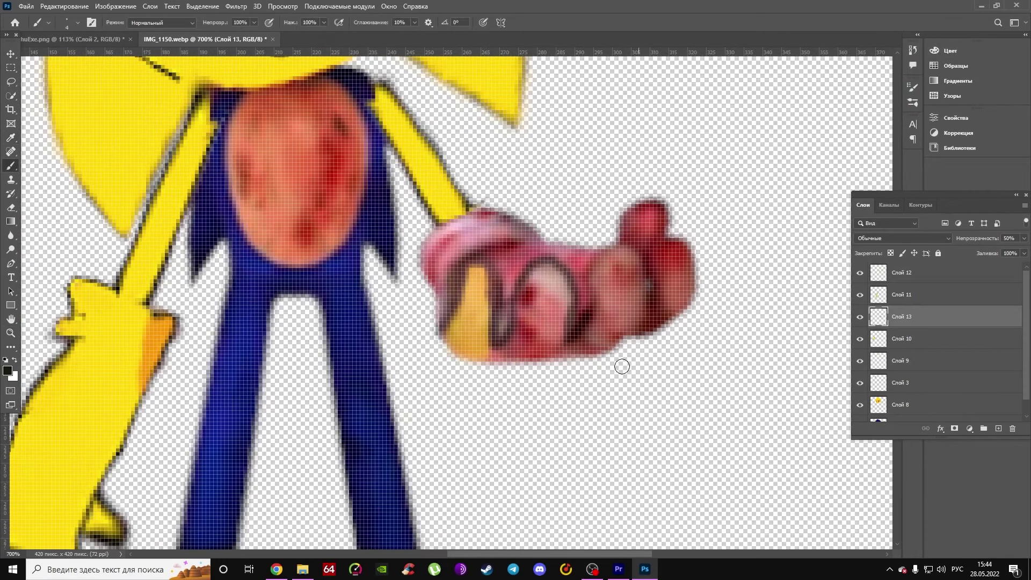
pyautogui.rightClick(463, 279)
pyautogui.press('Escape')
pyautogui.keyDown('alt'); pyautogui.click(126, 236); pyautogui.keyUp('alt')
# - Copy a yellow piece, rotate it over the hand, then delete the copy
pyautogui.press('l')
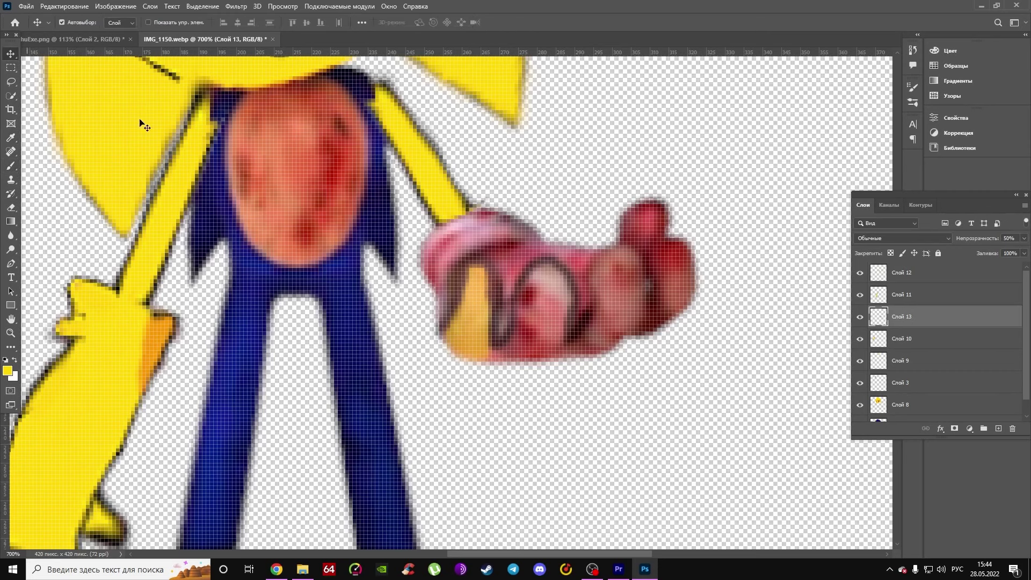
pyautogui.moveTo(459, 339); pyautogui.dragTo(421, 361)
pyautogui.hotkey('ctrl', 'j')
pyautogui.hotkey('ctrl', 't')
pyautogui.moveTo(453, 299); pyautogui.dragTo(546, 290)
pyautogui.press('Return')
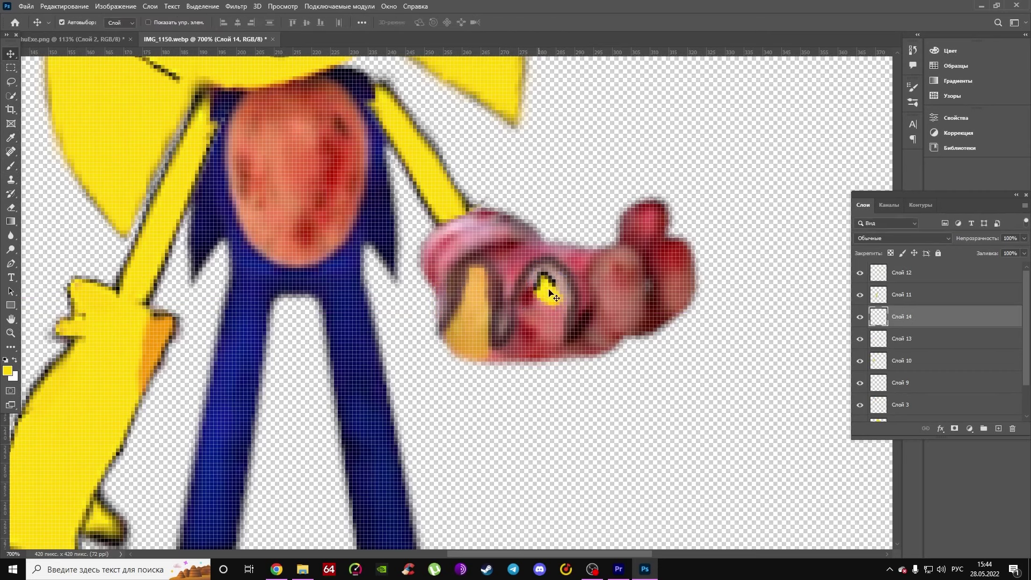
pyautogui.press('Delete')
# - Copy a yellow piece to a new layer, move it onto the hand, and raise it above the hand layer
pyautogui.moveTo(587, 554); pyautogui.dragTo(460, 554)
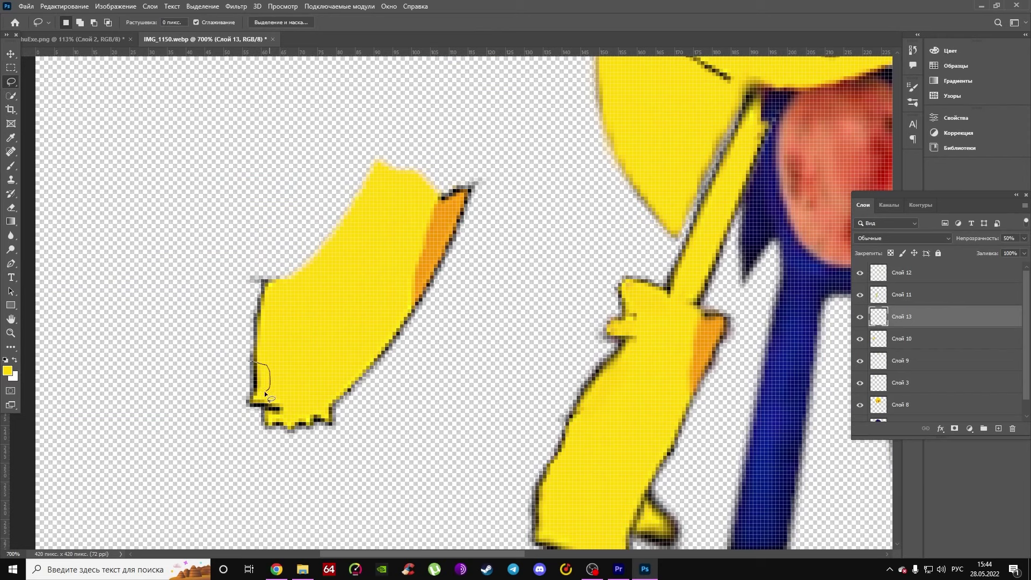
pyautogui.moveTo(265, 391); pyautogui.dragTo(272, 399)
pyautogui.hotkey('ctrl', 'j')
pyautogui.press('Return')
pyautogui.hotkey('ctrl', 'j')
pyautogui.hotkey('ctrl', 't')
pyautogui.moveTo(501, 553); pyautogui.dragTo(585, 554)
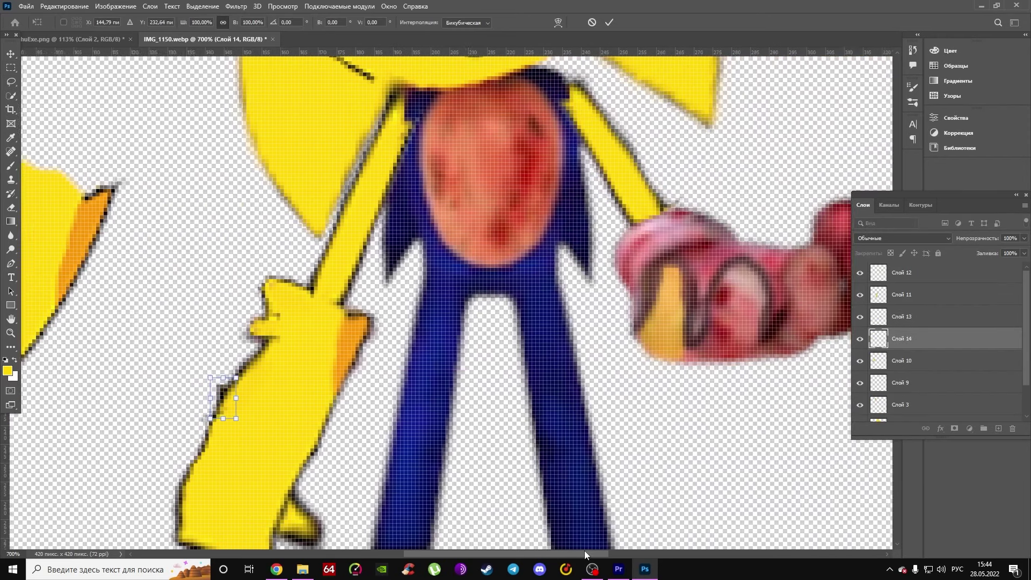
pyautogui.moveTo(188, 397)
pyautogui.mouseDown()
pyautogui.moveTo(569, 305)
pyautogui.moveTo(621, 326)
pyautogui.moveTo(675, 302)
pyautogui.moveTo(704, 333)
pyautogui.mouseUp()
pyautogui.press('Return')
pyautogui.hotkey('ctrl', ']')
pyautogui.hotkey('ctrl', 't')
pyautogui.press('Return')
# - Restore Слой 13 to 100% opacity and delete the extra yellow piece layer
pyautogui.press('v')
pyautogui.click(902, 338)
pyautogui.moveTo(1024, 238); pyautogui.dragTo(1010, 257)
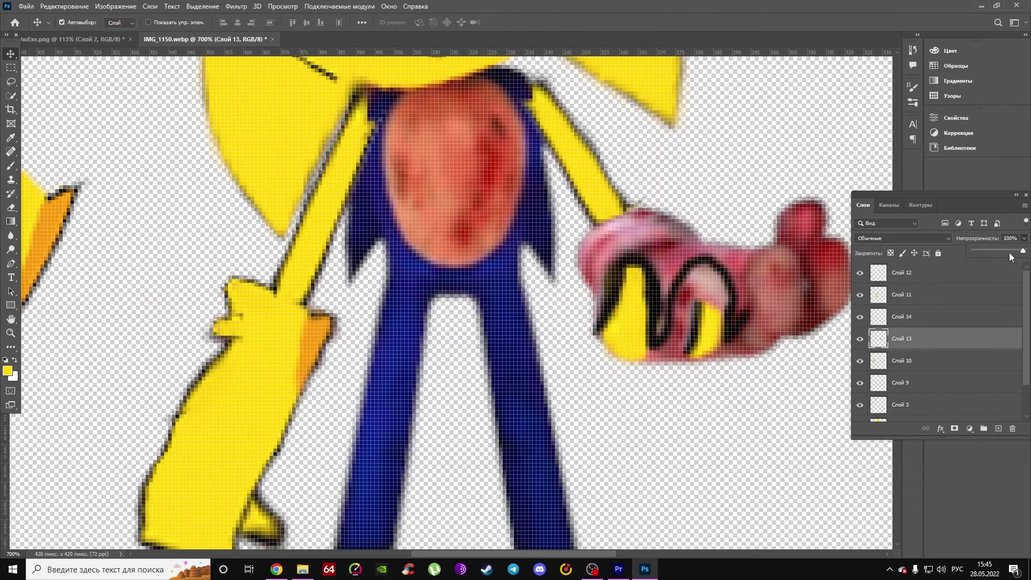
pyautogui.click(901, 317)
pyautogui.press('Delete')
pyautogui.moveTo(434, 552); pyautogui.dragTo(490, 552)
# - Return to the Brush tool and check its size settings
pyautogui.press('b')
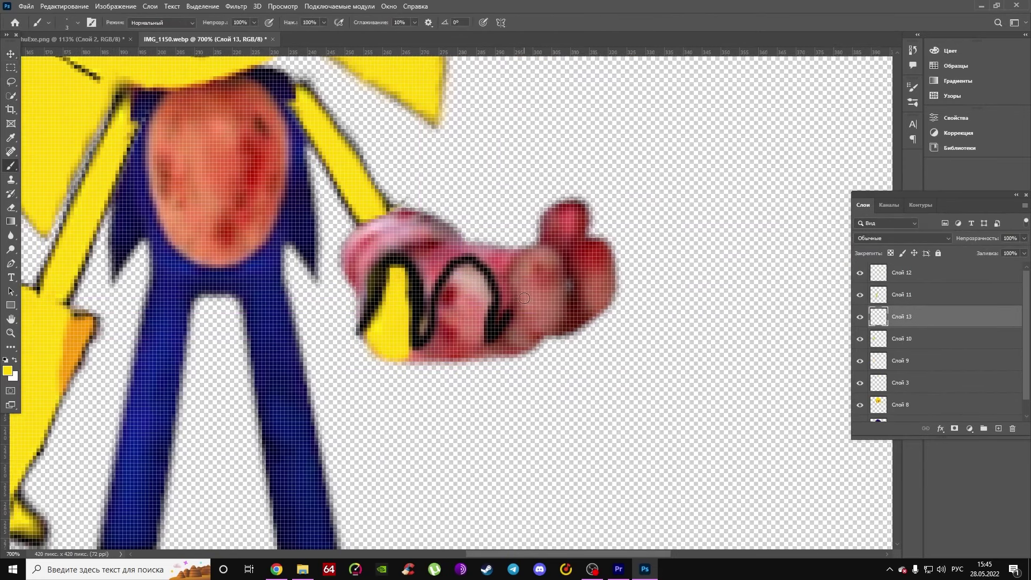
pyautogui.rightClick(616, 358)
pyautogui.click(10, 139)
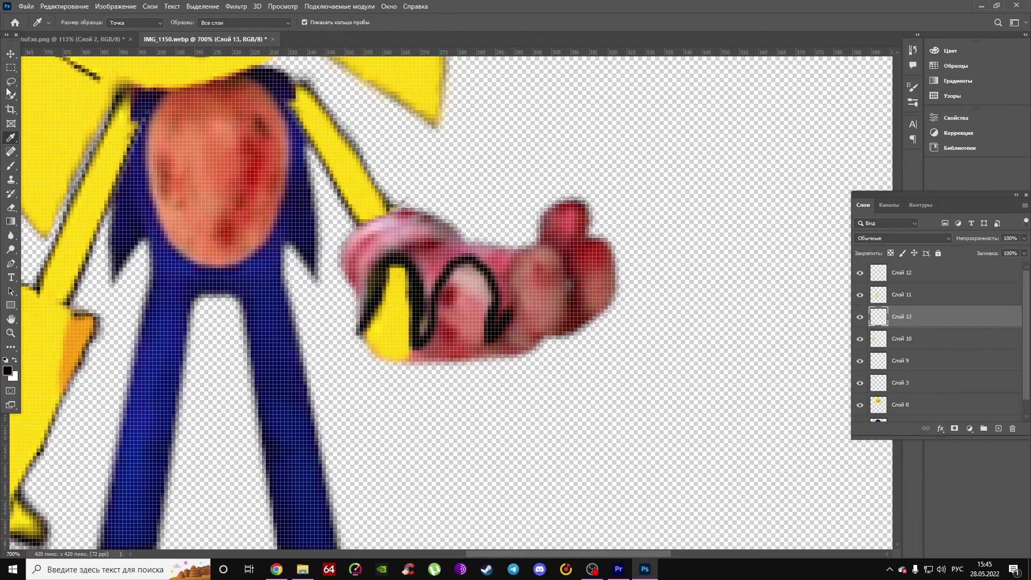
pyautogui.press('b')
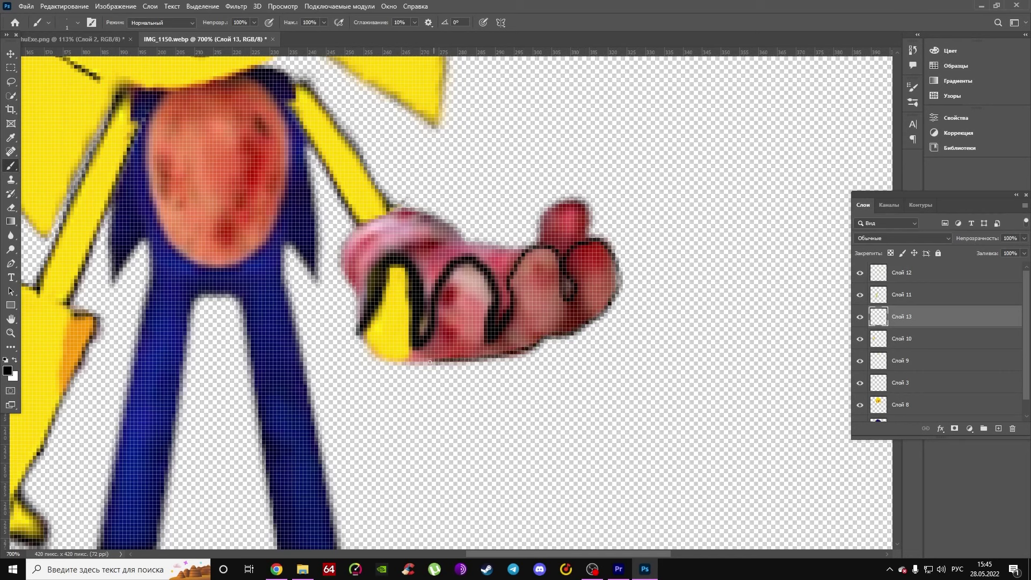
# - Trace the hand's bottom and right edge with a 3 px black brush
pyautogui.rightClick(565, 365)
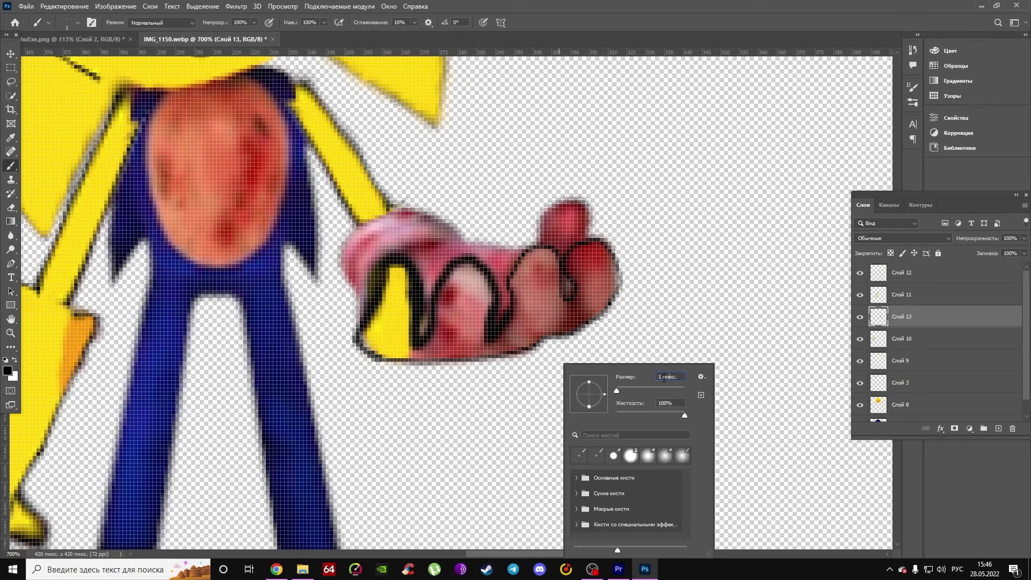
pyautogui.write('3')
pyautogui.press('Return')
pyautogui.moveTo(380, 357)
pyautogui.mouseDown()
pyautogui.moveTo(588, 239)
pyautogui.moveTo(538, 214)
pyautogui.moveTo(535, 240)
pyautogui.moveTo(472, 243)
pyautogui.moveTo(391, 211)
pyautogui.moveTo(341, 272)
pyautogui.moveTo(358, 322)
pyautogui.mouseUp()
# - Sample yellow, enlarge the brush and paint two yellow fingers on the hand
pyautogui.hscroll(-3, 486, 558)
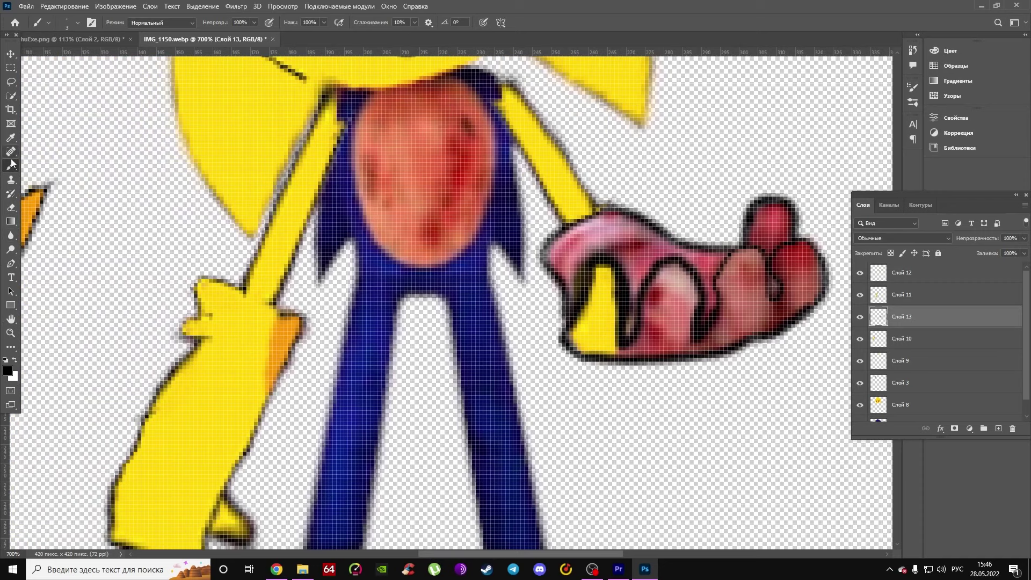
pyautogui.keyDown('alt'); pyautogui.click(410, 505); pyautogui.keyUp('alt')
pyautogui.hscroll(-5, 410, 505)
pyautogui.hscroll(5, 507, 556)
pyautogui.hscroll(2, 507, 556)
pyautogui.rightClick(524, 302)
pyautogui.moveTo(537, 322); pyautogui.dragTo(553, 322)
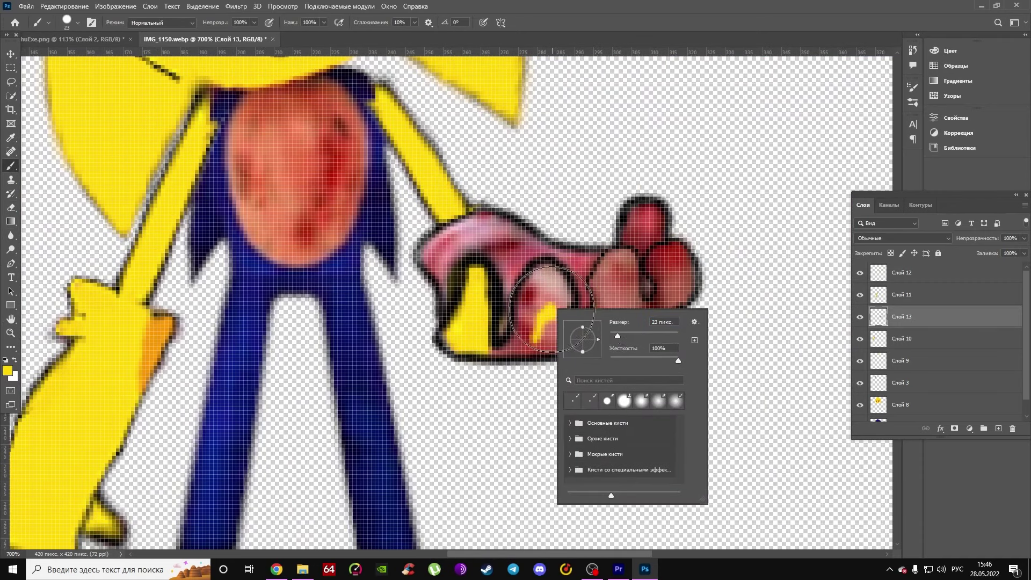
pyautogui.press('Return')
pyautogui.moveTo(538, 284); pyautogui.dragTo(540, 347)
# - Lasso-select another yellow piece on a lower layer
pyautogui.press('l')
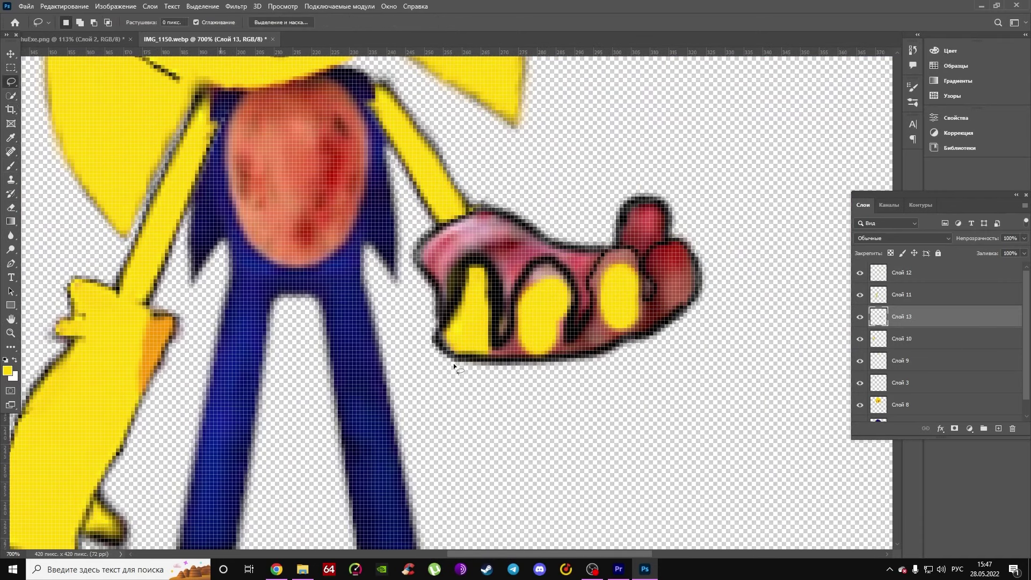
pyautogui.hotkey('alt', '[')
pyautogui.moveTo(561, 553); pyautogui.dragTo(466, 553)
pyautogui.moveTo(152, 318); pyautogui.dragTo(741, 365)
# - Copy the selected piece to a new layer and warp it into a finger over the hand
pyautogui.hotkey('ctrl', 'j')
pyautogui.hotkey('ctrl', 't')
pyautogui.hscroll(5, 741, 365)
pyautogui.moveTo(516, 252); pyautogui.dragTo(484, 301)
pyautogui.rightClick(472, 313)
pyautogui.click(501, 384)
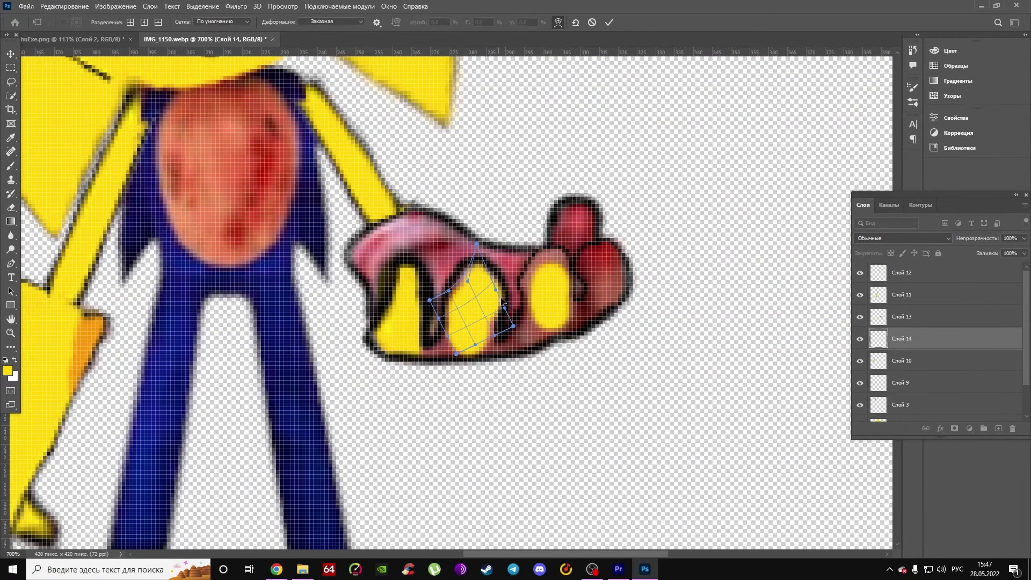
pyautogui.moveTo(456, 354); pyautogui.dragTo(432, 367)
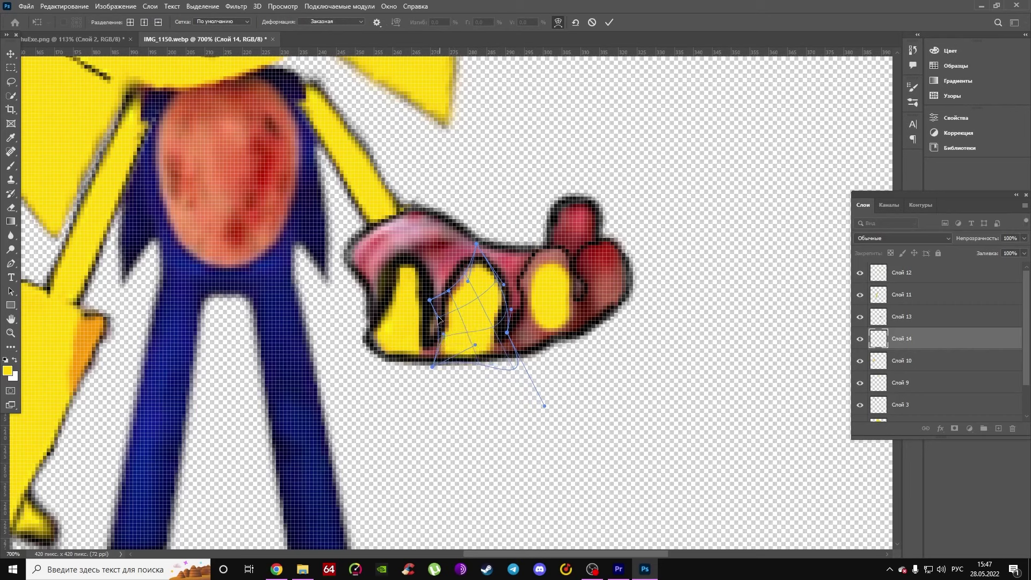
pyautogui.moveTo(430, 300); pyautogui.dragTo(359, 243)
pyautogui.moveTo(432, 367); pyautogui.dragTo(382, 371)
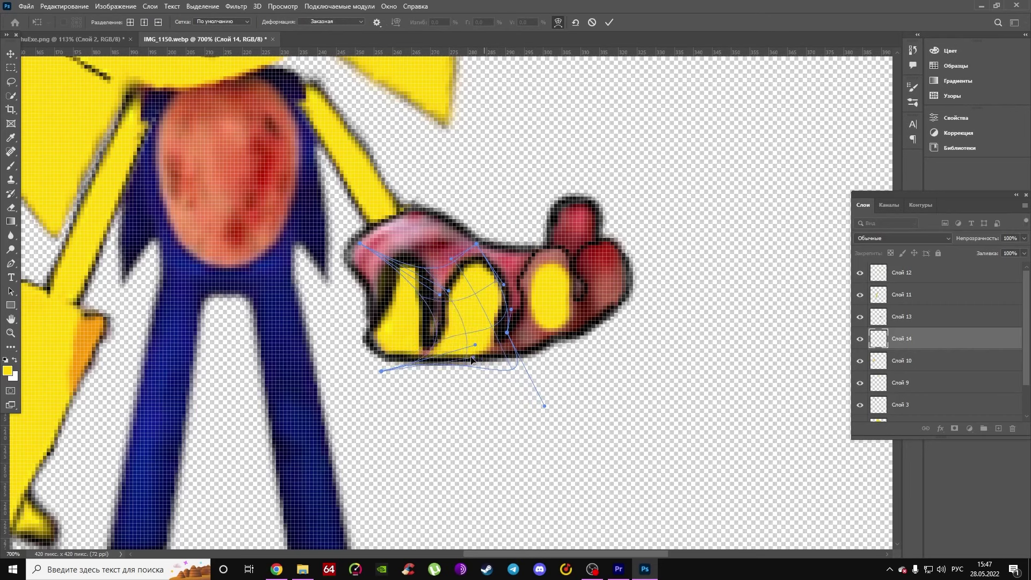
pyautogui.press('Return')
# - Paint the lower edge of the hand yellow with the brush
pyautogui.press('b')
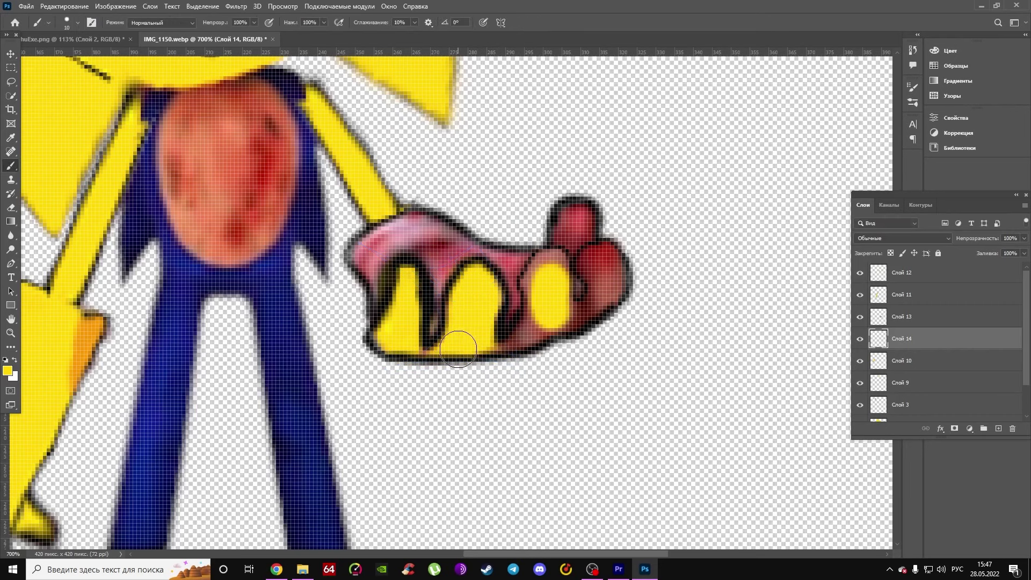
pyautogui.rightClick(435, 357)
pyautogui.click(435, 356)
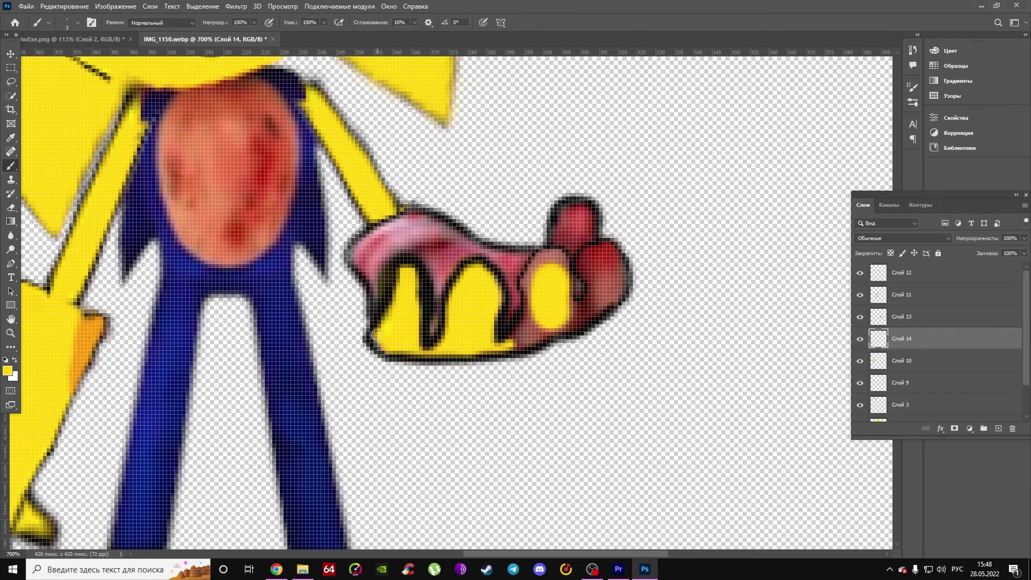
pyautogui.moveTo(561, 554); pyautogui.dragTo(563, 553)
pyautogui.click(914, 317)
# - Add another yellow finger piece on a new layer, warped over the red knuckles
pyautogui.hotkey('ctrl', 'shift', 'alt', 'n')
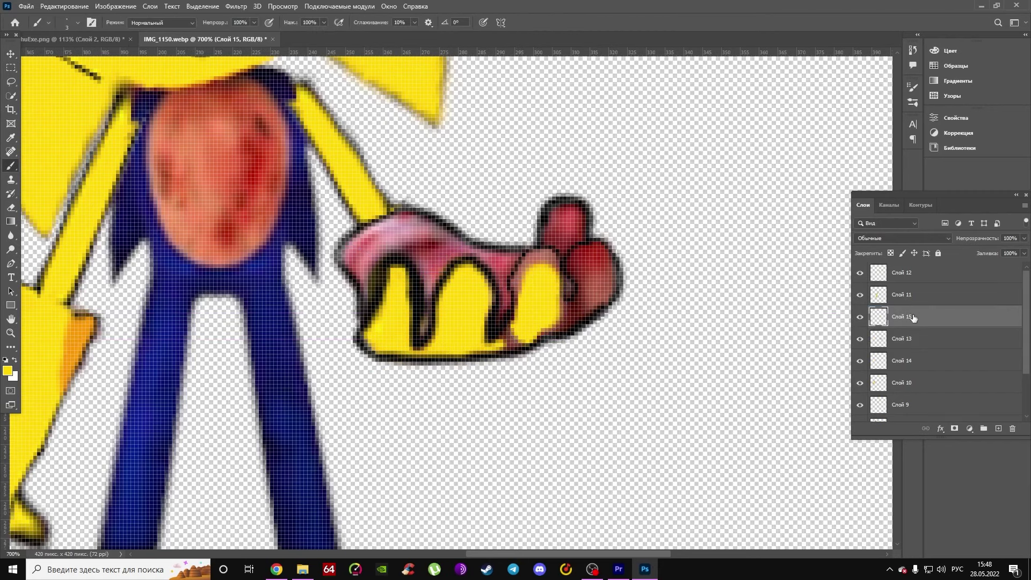
pyautogui.hotkey('ctrl', 't')
pyautogui.moveTo(570, 271)
pyautogui.mouseDown()
pyautogui.moveTo(537, 347)
pyautogui.moveTo(479, 375)
pyautogui.mouseUp()
pyautogui.moveTo(573, 340); pyautogui.dragTo(613, 315)
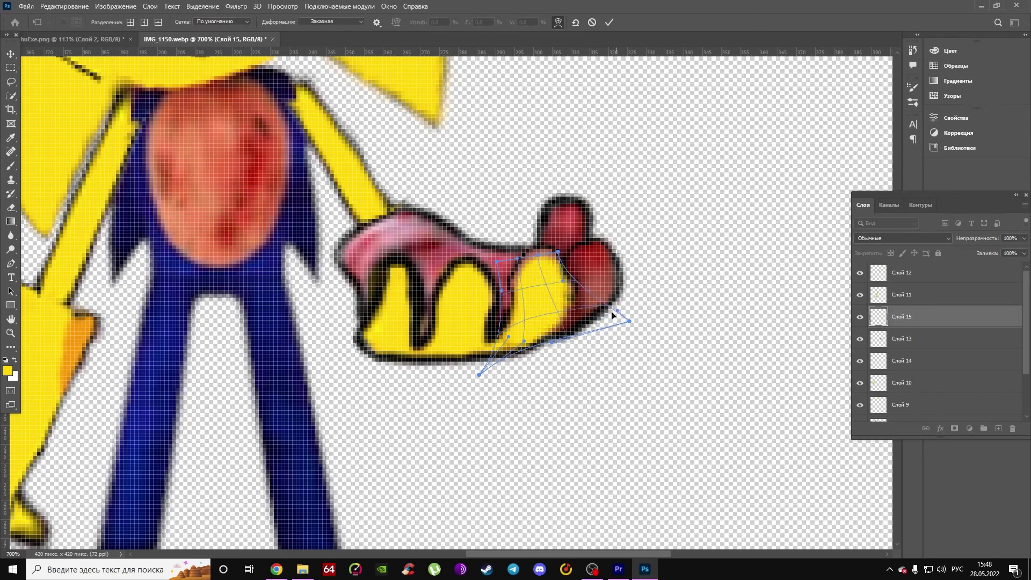
pyautogui.moveTo(558, 251); pyautogui.dragTo(563, 247)
pyautogui.moveTo(497, 261); pyautogui.dragTo(486, 276)
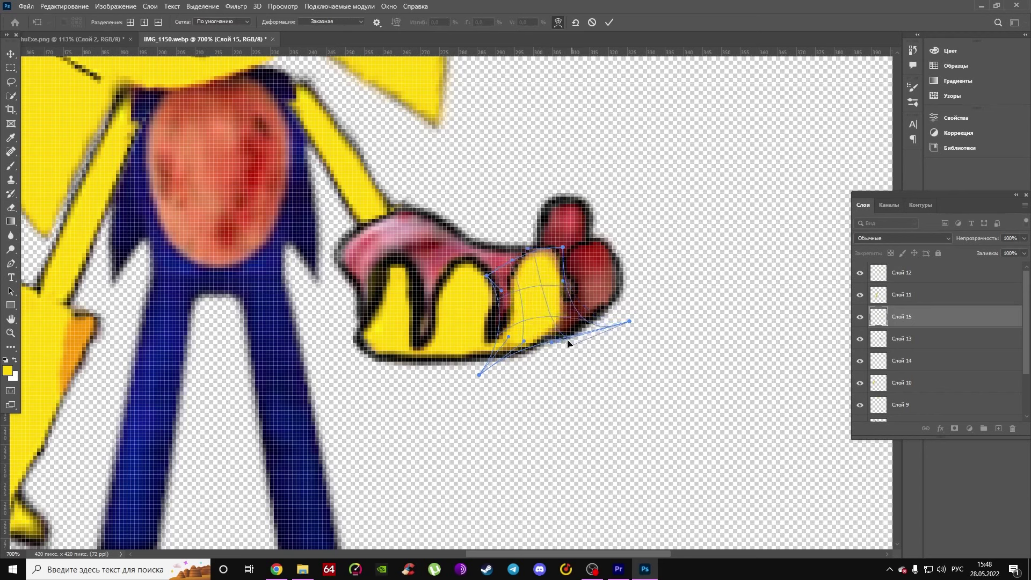
pyautogui.moveTo(563, 247); pyautogui.dragTo(559, 239)
pyautogui.moveTo(569, 335)
pyautogui.mouseDown()
pyautogui.moveTo(571, 345)
pyautogui.moveTo(509, 352)
pyautogui.mouseUp()
pyautogui.moveTo(501, 291)
pyautogui.mouseDown()
pyautogui.moveTo(528, 290)
pyautogui.moveTo(475, 293)
pyautogui.mouseUp()
pyautogui.press('Return')
# - Paint the lower red area and knuckles yellow, then shrink the brush to 1 px
pyautogui.press('b')
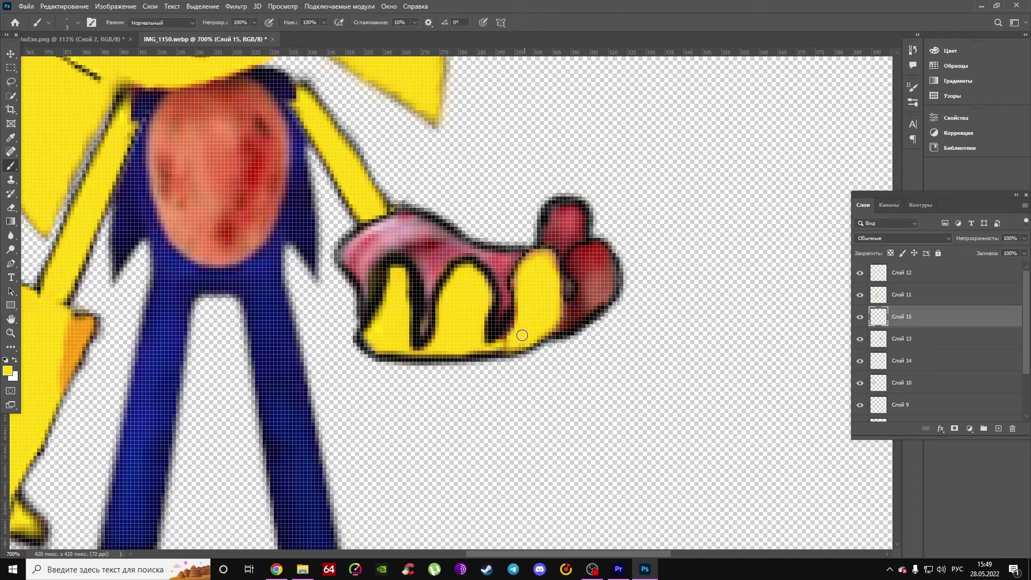
pyautogui.moveTo(573, 316); pyautogui.dragTo(556, 326)
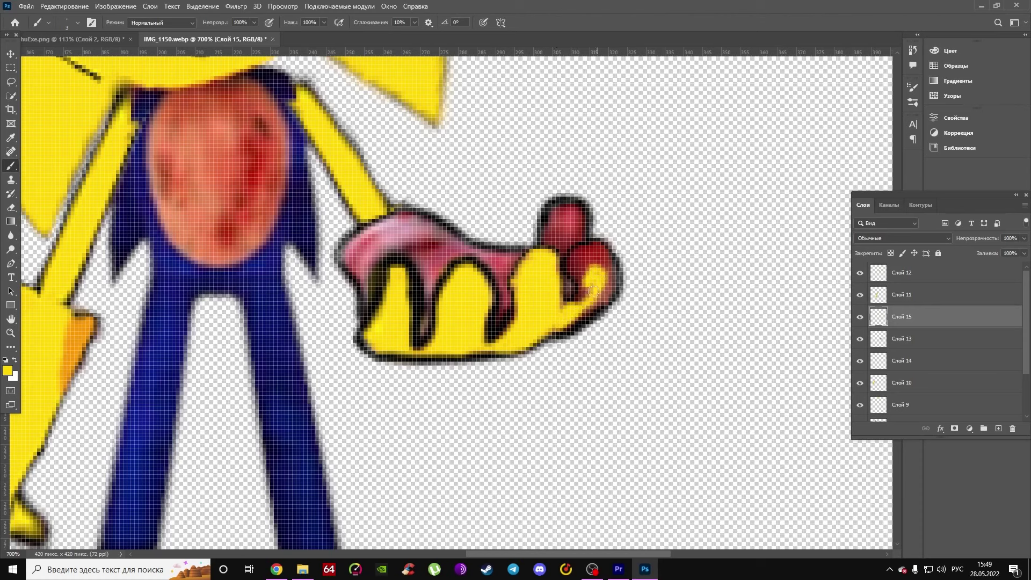
pyautogui.moveTo(584, 274); pyautogui.dragTo(572, 284)
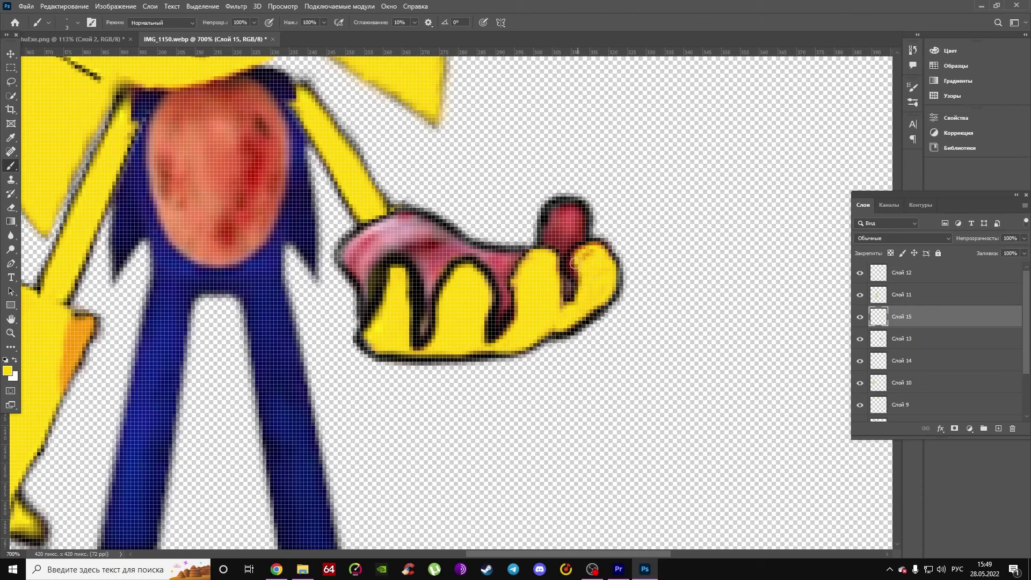
pyautogui.rightClick(576, 290)
pyautogui.moveTo(626, 314); pyautogui.dragTo(622, 314)
pyautogui.rightClick(581, 230)
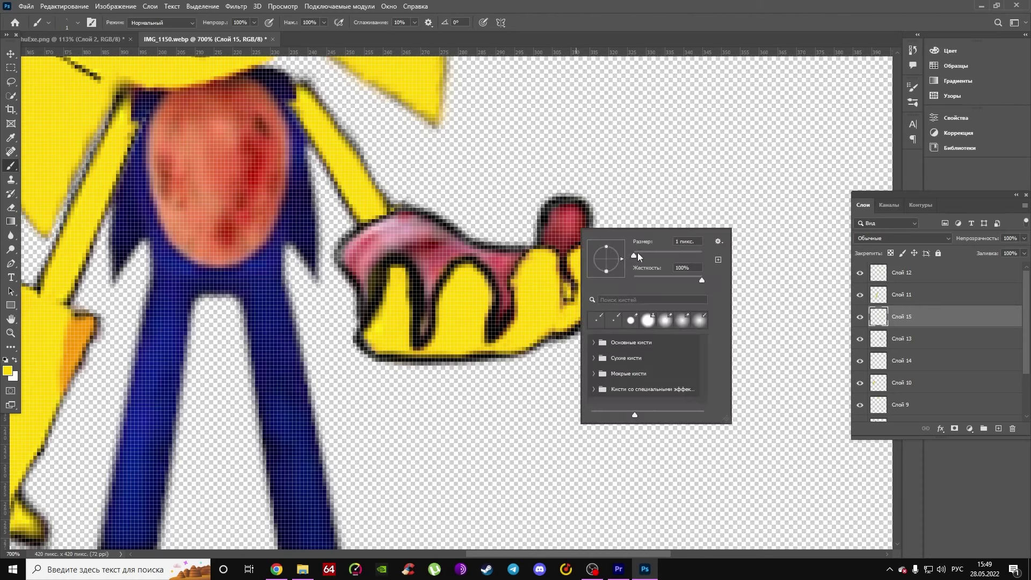
pyautogui.press('Return')
# - Paint the top knuckle, wrist and pink palm yellow, then zoom out to view the figure
pyautogui.moveTo(569, 226); pyautogui.dragTo(556, 215)
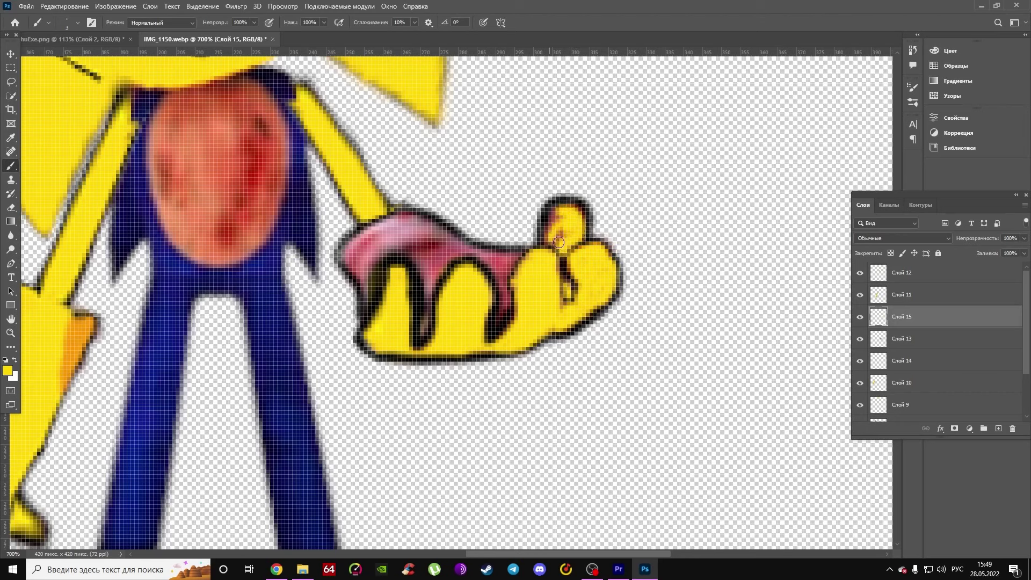
pyautogui.moveTo(456, 253); pyautogui.dragTo(403, 216)
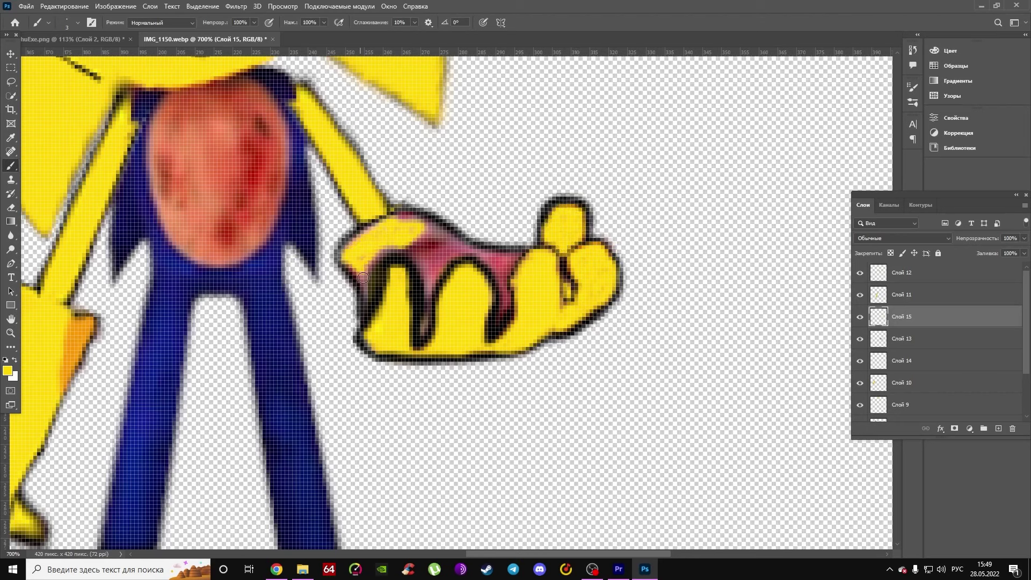
pyautogui.moveTo(390, 245)
pyautogui.mouseDown()
pyautogui.moveTo(501, 280)
pyautogui.moveTo(497, 316)
pyautogui.mouseUp()
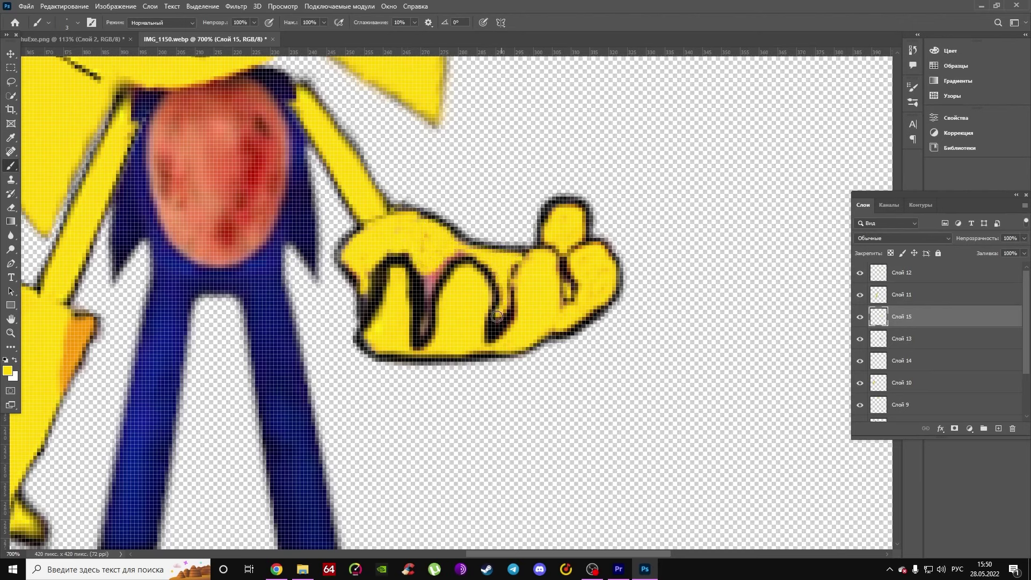
pyautogui.moveTo(433, 275); pyautogui.dragTo(430, 281)
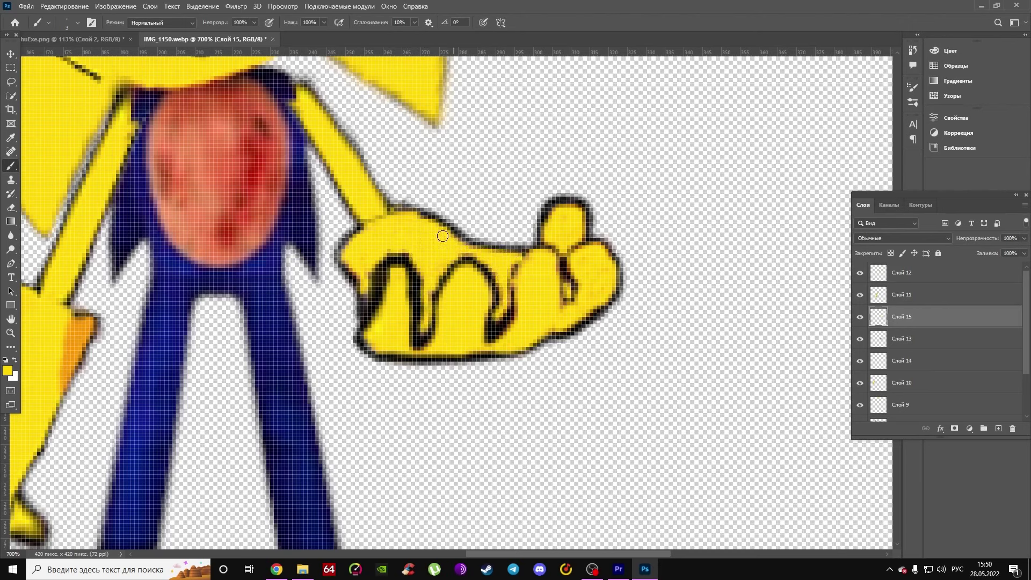
pyautogui.press('z')
pyautogui.moveTo(483, 304); pyautogui.dragTo(444, 304)
# - Delete the loose yellow arm layer Слой 10 and merge the hand layers
pyautogui.click(958, 383)
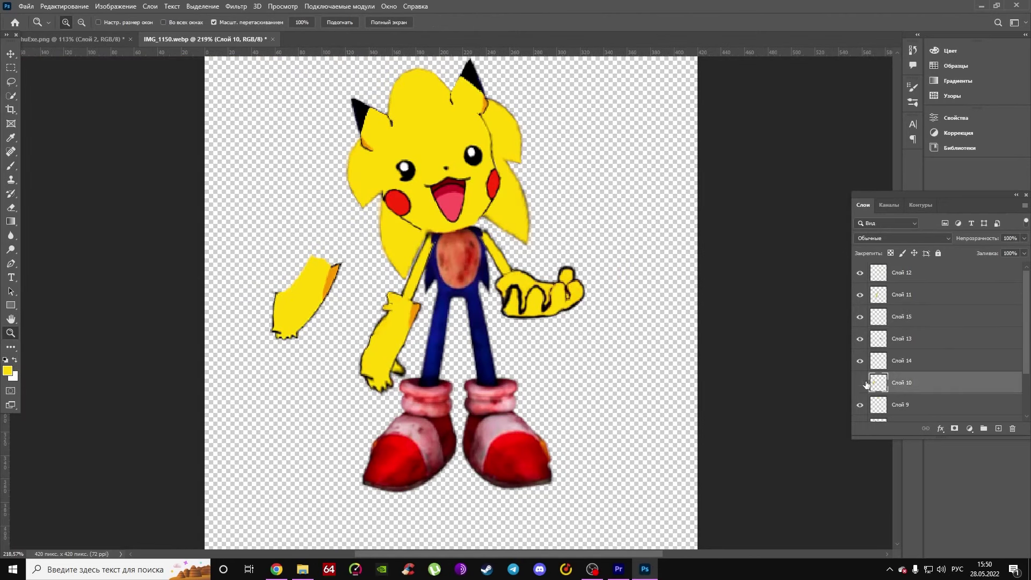
pyautogui.press('Delete')
pyautogui.click(859, 294)
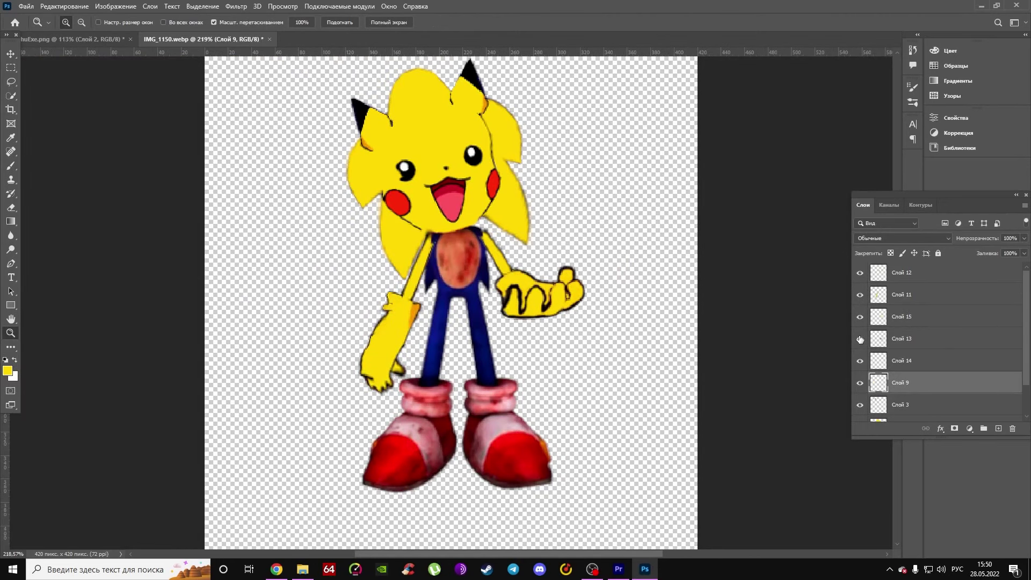
pyautogui.click(913, 360)
pyautogui.keyDown('shift'); pyautogui.click(913, 316); pyautogui.keyUp('shift')
pyautogui.rightClick(913, 316)
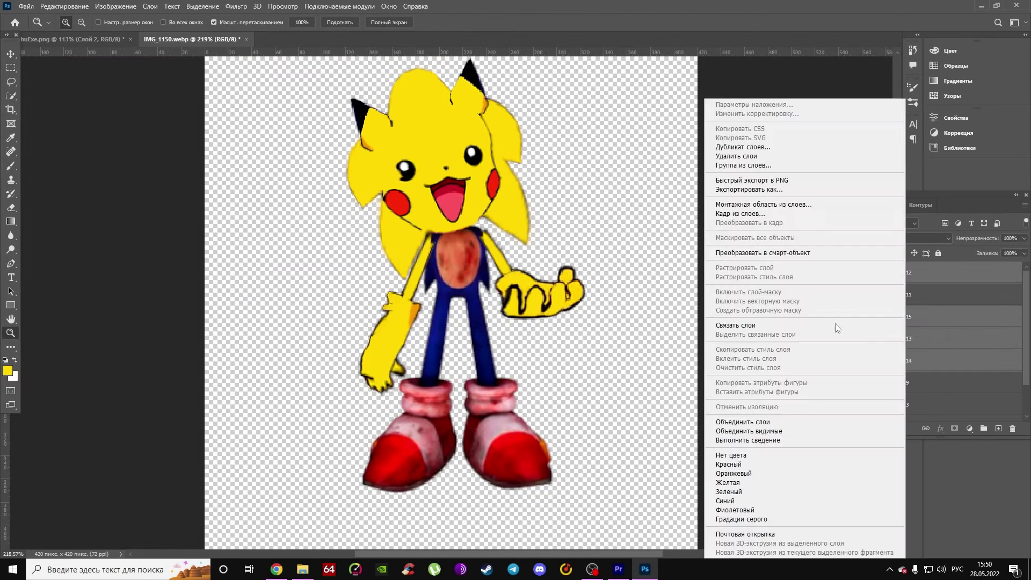
pyautogui.click(752, 422)
# - Copy Pikachu's foot from huExe.png and paste it over the figure's left shoe
pyautogui.hotkey('ctrl', 'Tab')
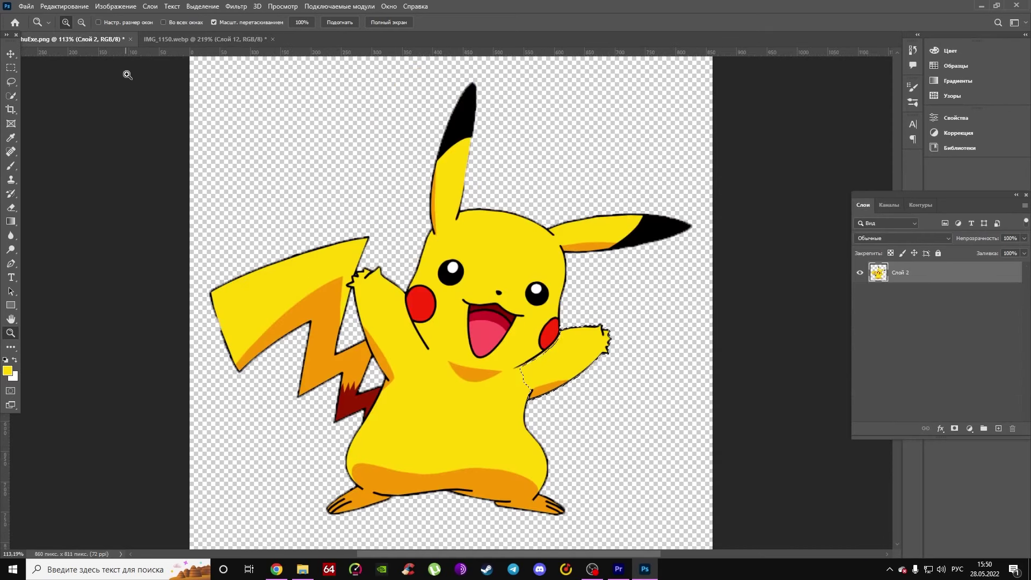
pyautogui.press('w')
pyautogui.moveTo(347, 498); pyautogui.dragTo(401, 507)
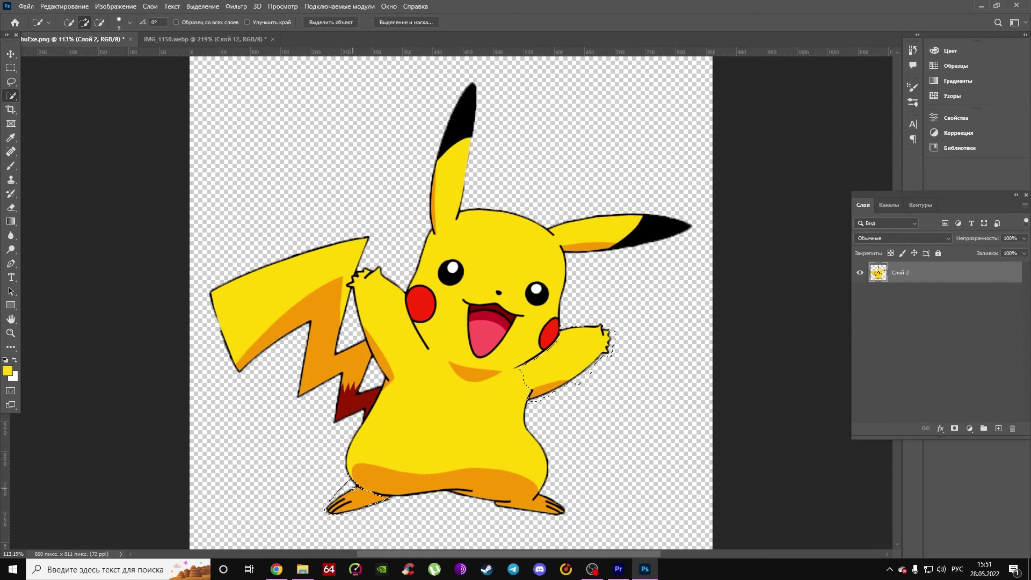
pyautogui.press('l')
pyautogui.moveTo(315, 502); pyautogui.dragTo(338, 491)
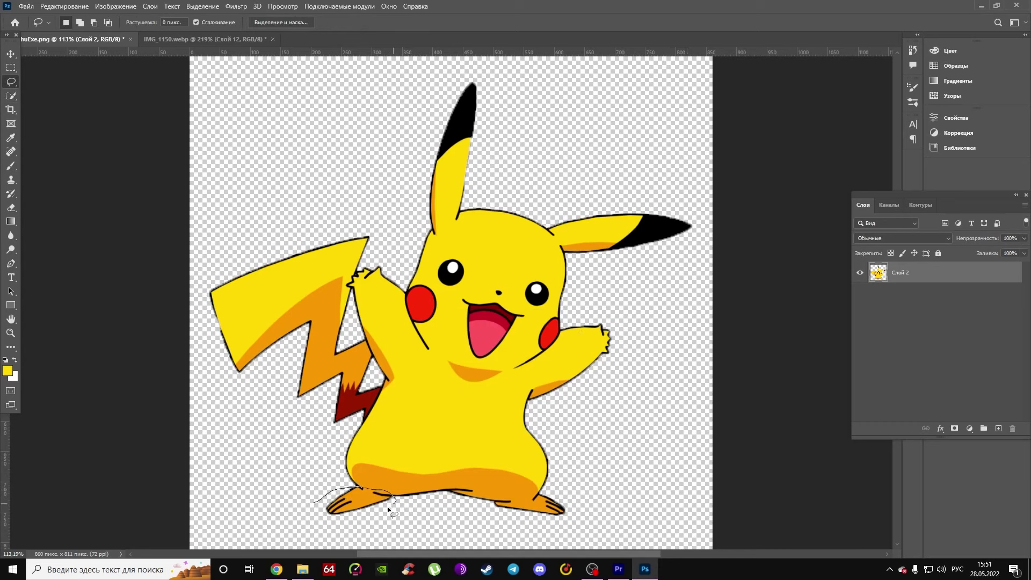
pyautogui.hotkey('ctrl', 'c')
pyautogui.hotkey('ctrl', 'Tab')
pyautogui.hotkey('ctrl', 'v')
pyautogui.moveTo(450, 302)
pyautogui.mouseDown()
pyautogui.moveTo(419, 424)
pyautogui.moveTo(426, 458)
pyautogui.mouseUp()
# - Warp the pasted orange foot so it covers the left shoe
pyautogui.hotkey('ctrl', 't')
pyautogui.rightClick(426, 457)
pyautogui.click(457, 304)
pyautogui.moveTo(469, 431); pyautogui.dragTo(431, 362)
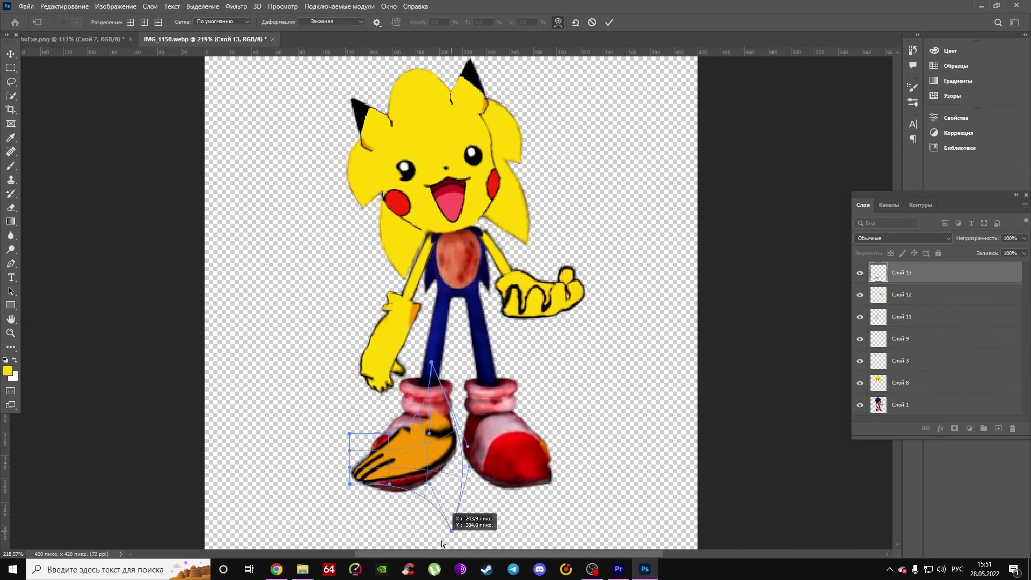
pyautogui.moveTo(468, 481); pyautogui.dragTo(431, 544)
pyautogui.moveTo(349, 484); pyautogui.dragTo(361, 484)
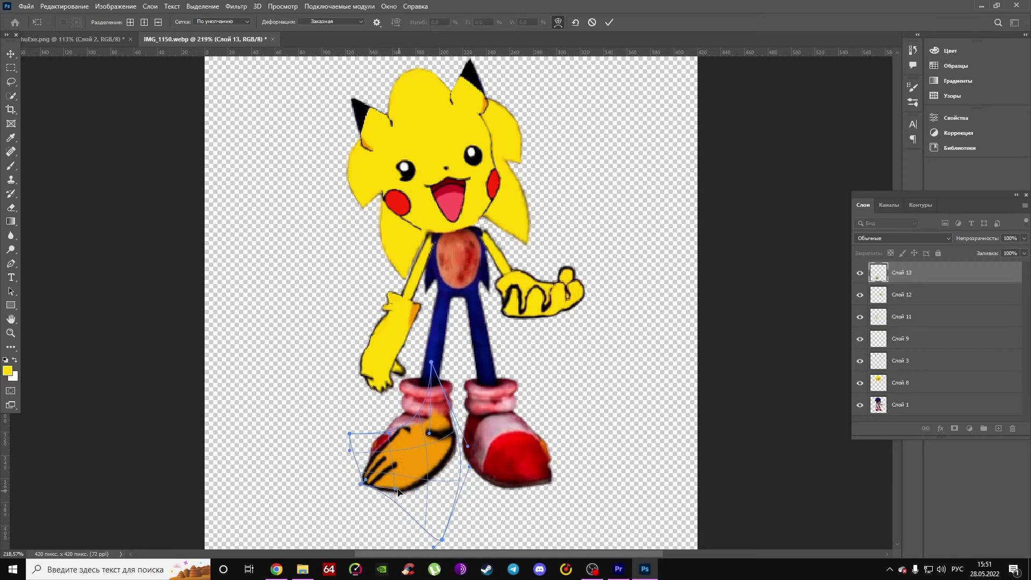
pyautogui.moveTo(349, 432)
pyautogui.mouseDown()
pyautogui.moveTo(368, 418)
pyautogui.moveTo(347, 397)
pyautogui.mouseUp()
pyautogui.moveTo(431, 362); pyautogui.dragTo(431, 339)
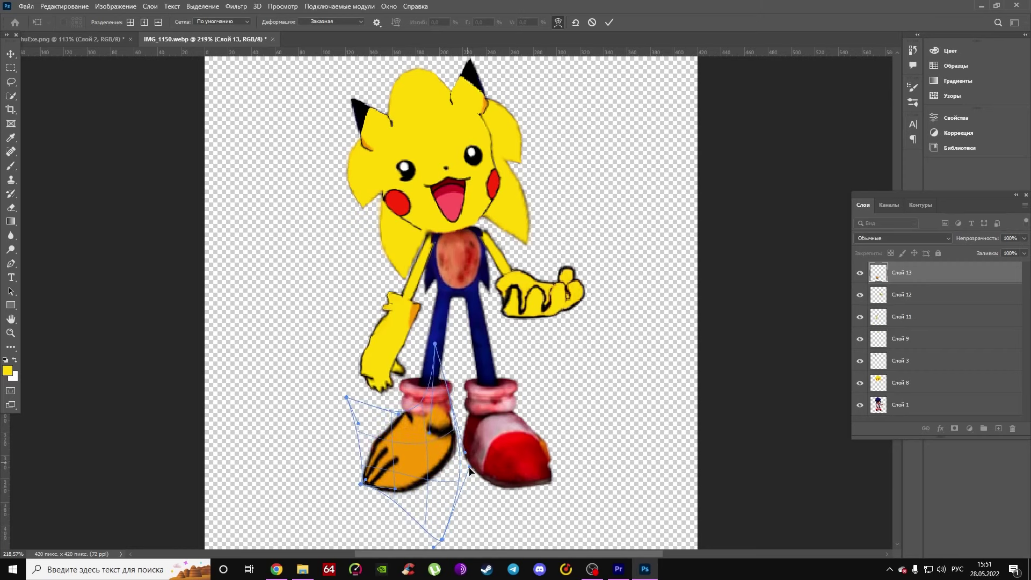
pyautogui.hotkey('ctrl', 'z')
pyautogui.hotkey('ctrl', 'z')
pyautogui.hotkey('ctrl', 'z')
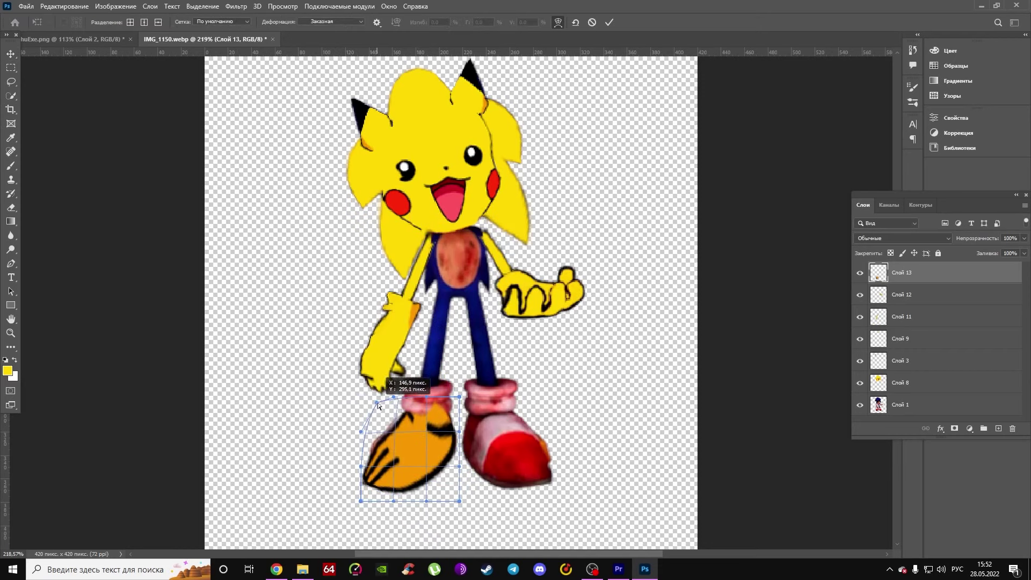
pyautogui.moveTo(361, 397); pyautogui.dragTo(366, 399)
pyautogui.press('Return')
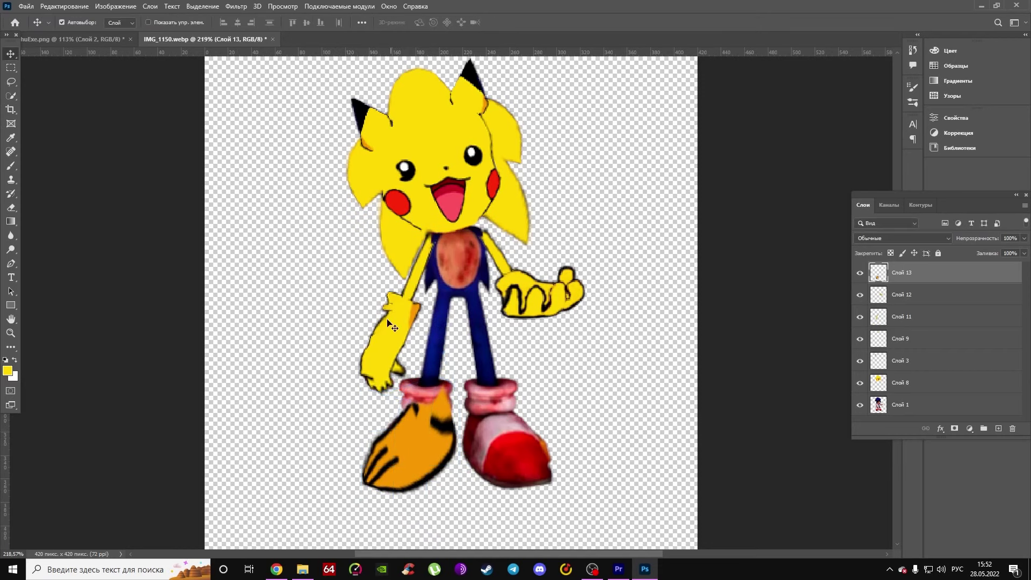
# - Paste another warped Pikachu foot piece over the left ankle, then pick an orange brush
pyautogui.hotkey('ctrl', 'Tab')
pyautogui.rightClick(424, 170)
pyautogui.press('Escape')
pyautogui.hotkey('ctrl', 'c')
pyautogui.hotkey('ctrl', 'Tab')
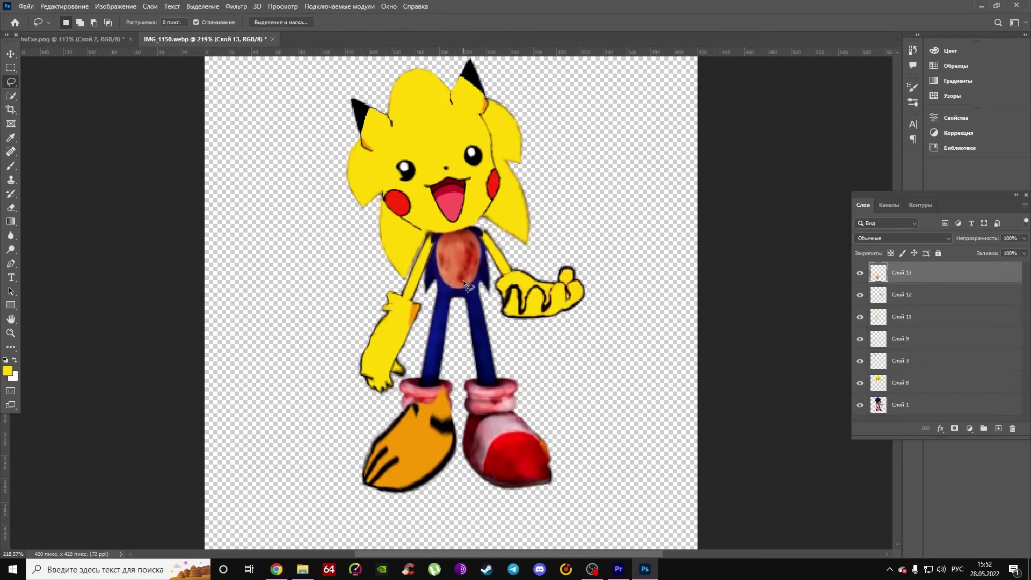
pyautogui.hotkey('ctrl', 'v')
pyautogui.hotkey('ctrl', 't')
pyautogui.moveTo(415, 313)
pyautogui.mouseDown()
pyautogui.moveTo(433, 380)
pyautogui.moveTo(425, 408)
pyautogui.moveTo(408, 385)
pyautogui.moveTo(452, 382)
pyautogui.mouseUp()
pyautogui.rightClick(438, 406)
pyautogui.click(467, 244)
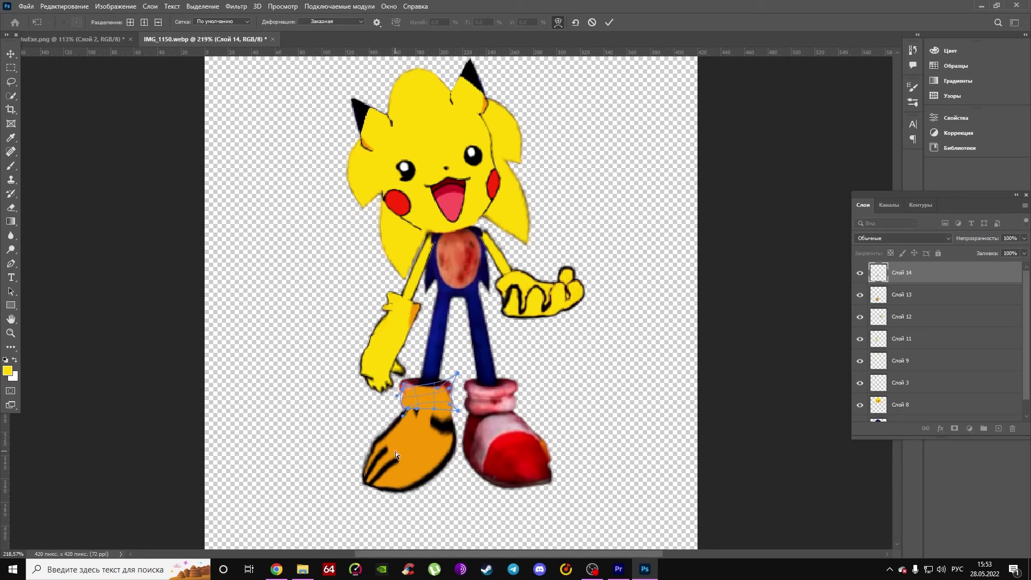
pyautogui.press('Return')
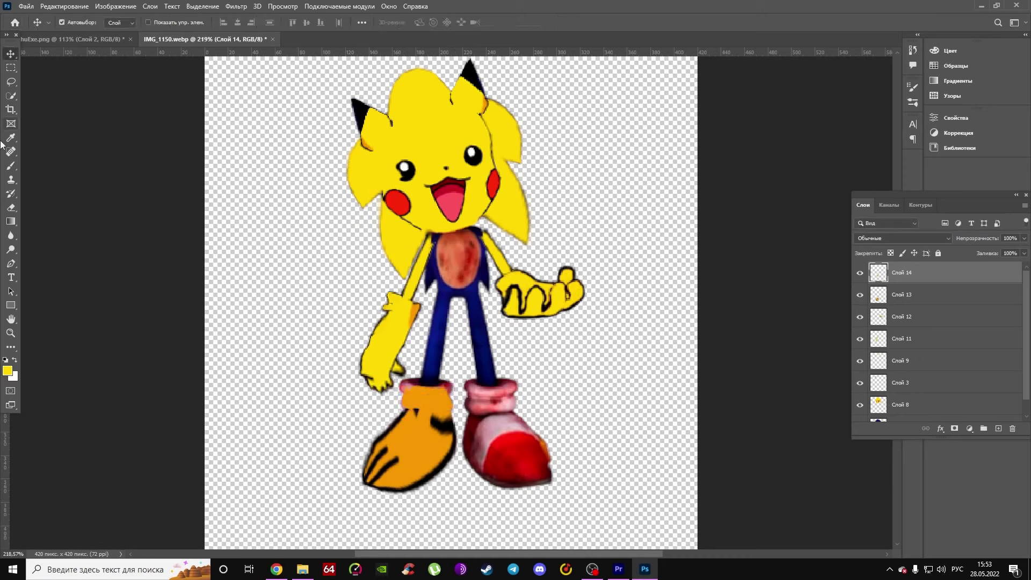
pyautogui.press('b')
pyautogui.keyDown('alt'); pyautogui.click(448, 393); pyautogui.keyUp('alt')
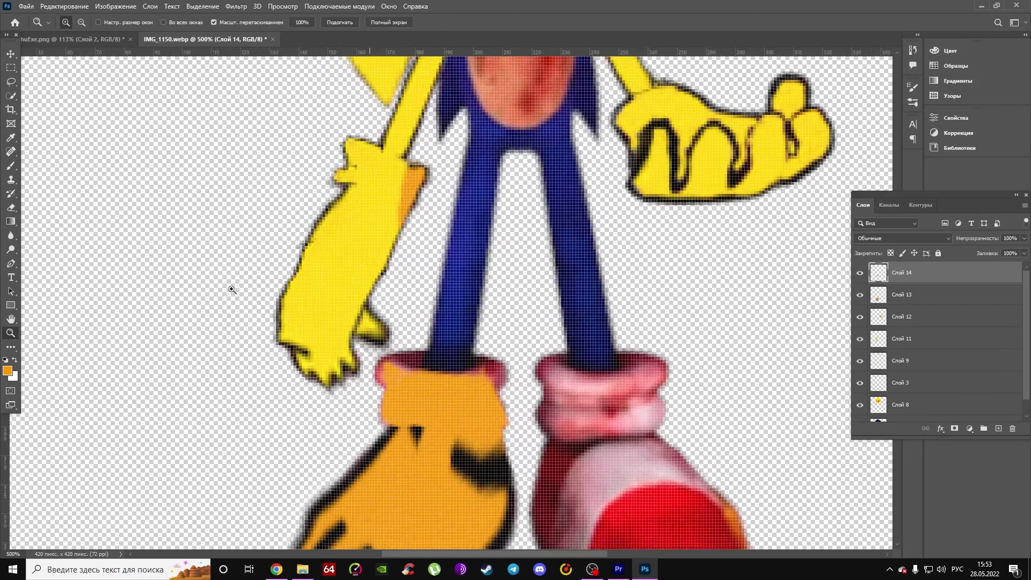
# - Brush the left shoe orange with black claw lines, then show huExe.png with the Lasso
pyautogui.scroll(4, 405, 390)
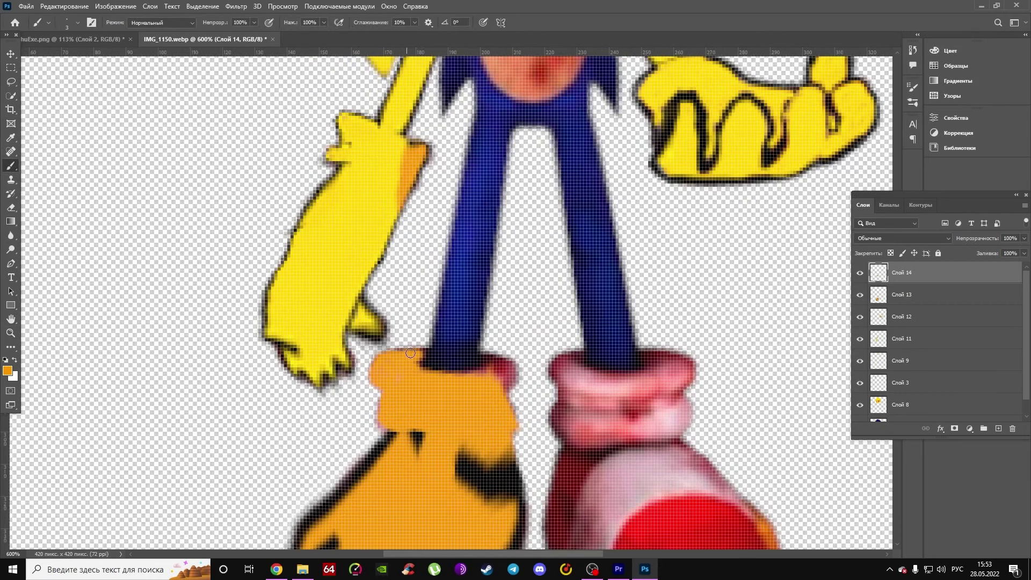
pyautogui.scroll(-3, 486, 358)
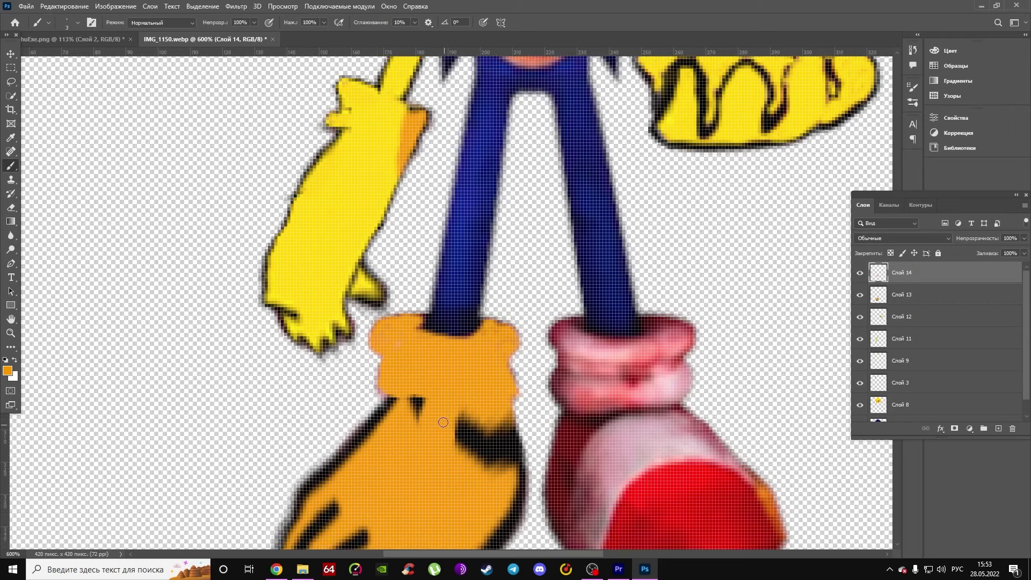
pyautogui.keyDown('alt'); pyautogui.click(391, 329); pyautogui.keyUp('alt')
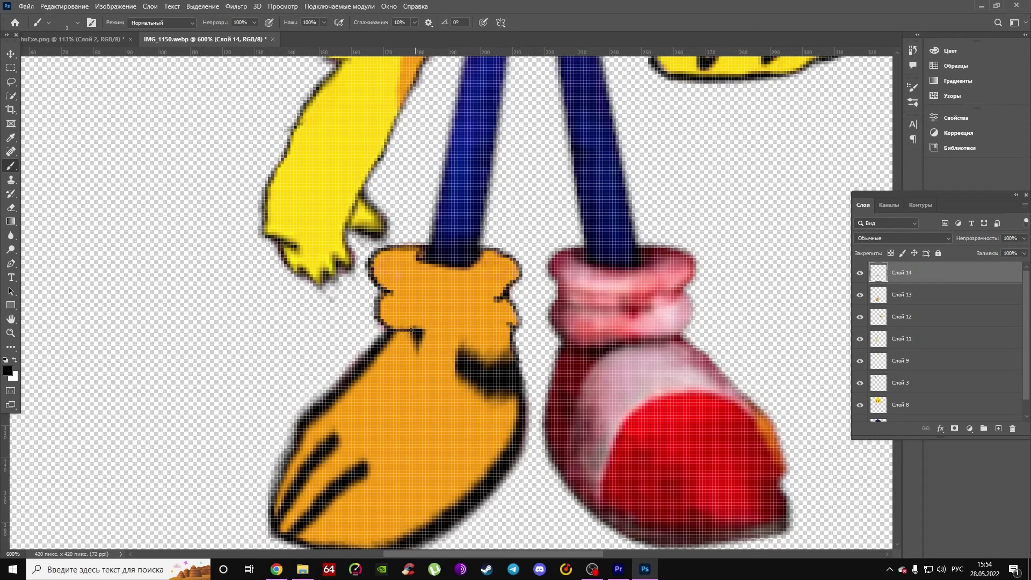
pyautogui.hotkey('ctrl', 'Tab')
pyautogui.press('l')
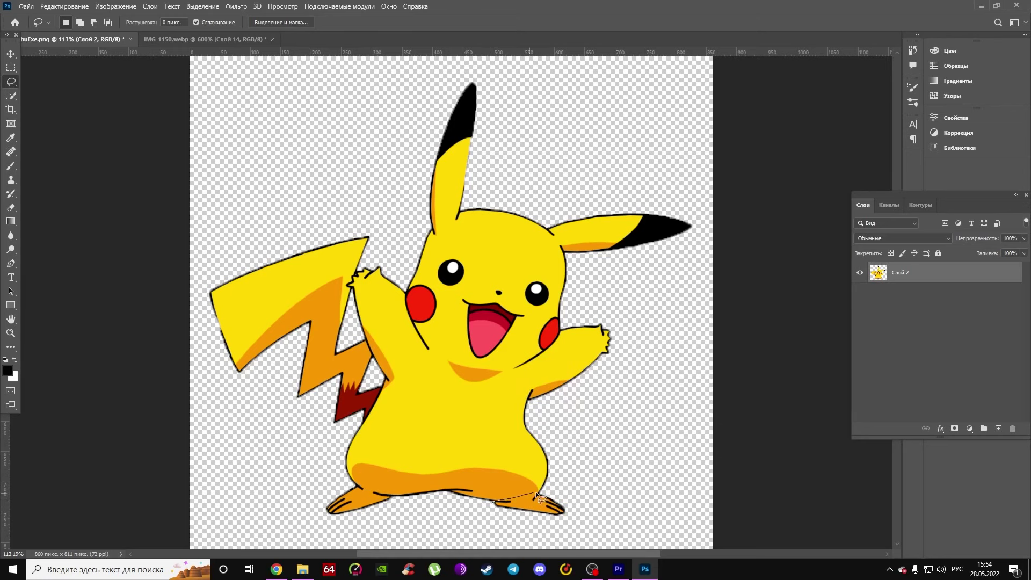
# - Paste Pikachu's foot into IMG_1150 and warp it over the red right shoe
pyautogui.hotkey('ctrl', 'c')
pyautogui.hotkey('ctrl', 'Tab')
pyautogui.hotkey('ctrl', '0')
pyautogui.hotkey('ctrl', 'v')
pyautogui.hotkey('ctrl', 't')
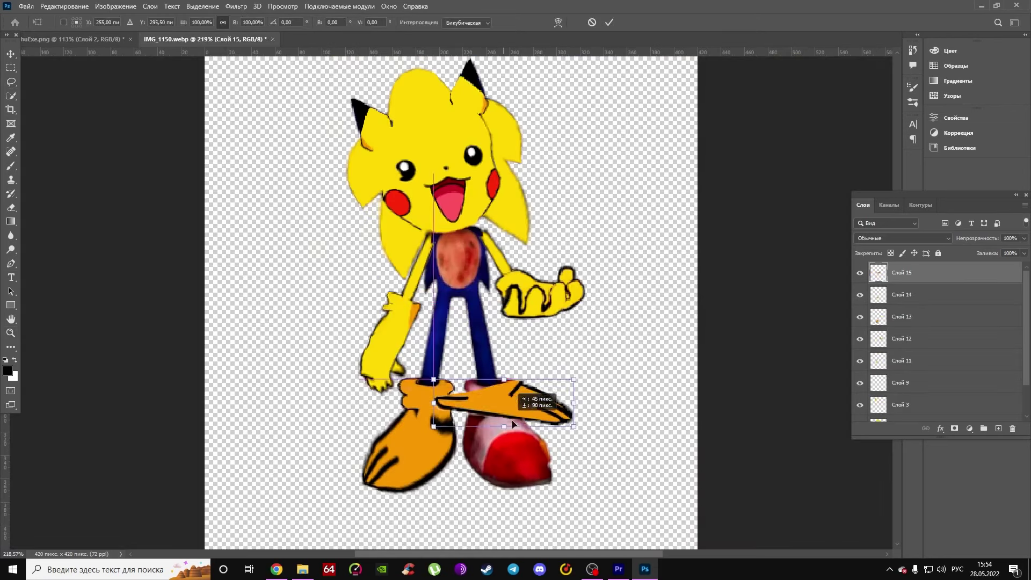
pyautogui.moveTo(574, 377); pyautogui.dragTo(575, 378)
pyautogui.click(558, 22)
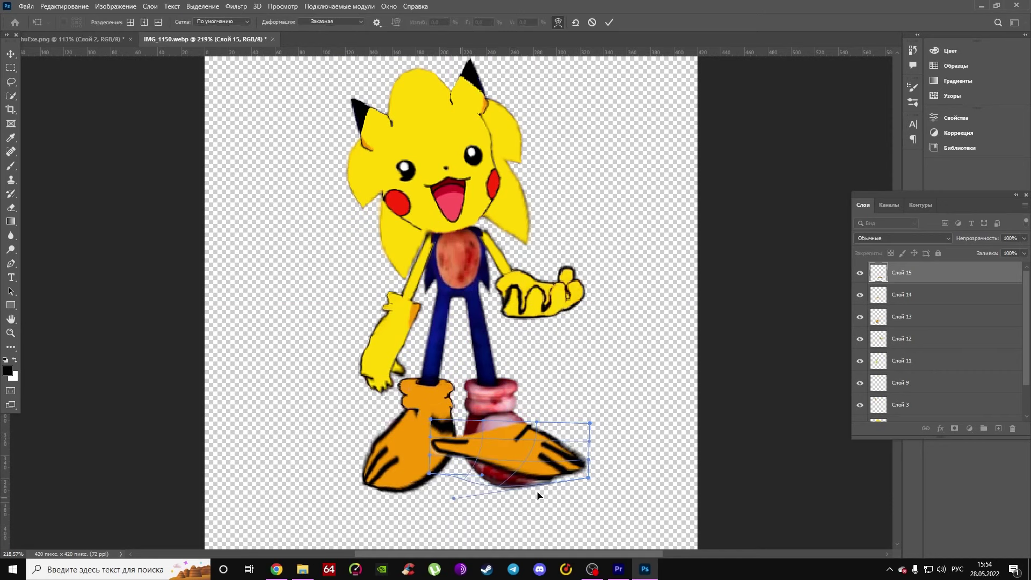
pyautogui.moveTo(578, 456)
pyautogui.mouseDown()
pyautogui.moveTo(591, 441)
pyautogui.moveTo(472, 483)
pyautogui.moveTo(468, 411)
pyautogui.moveTo(564, 424)
pyautogui.mouseUp()
pyautogui.press('Return')
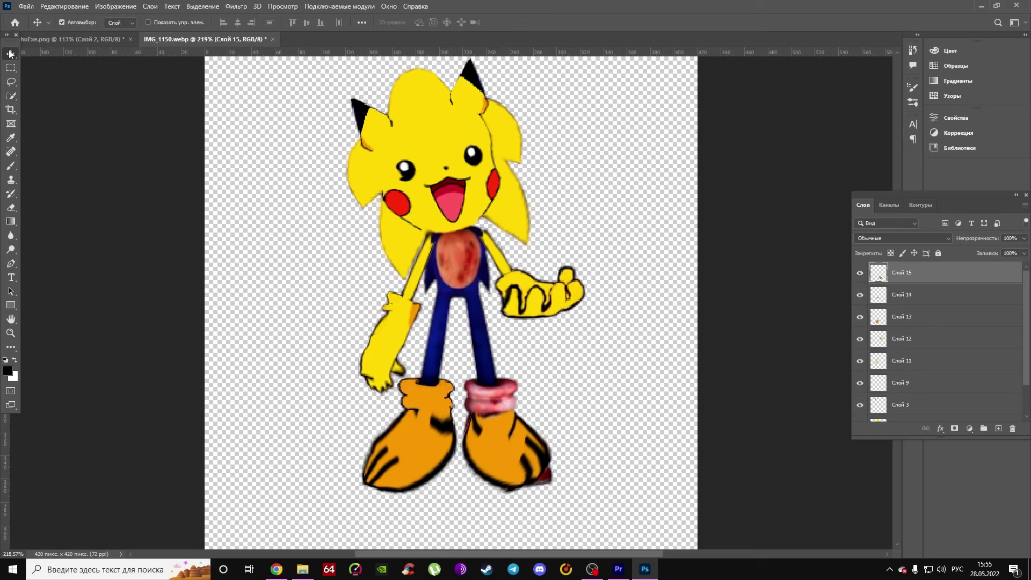
# - Re-warp the right foot, stretching its lower corner and pulling its top toward the leg
pyautogui.hotkey('ctrl', 't')
pyautogui.rightClick(528, 442)
pyautogui.click(484, 290)
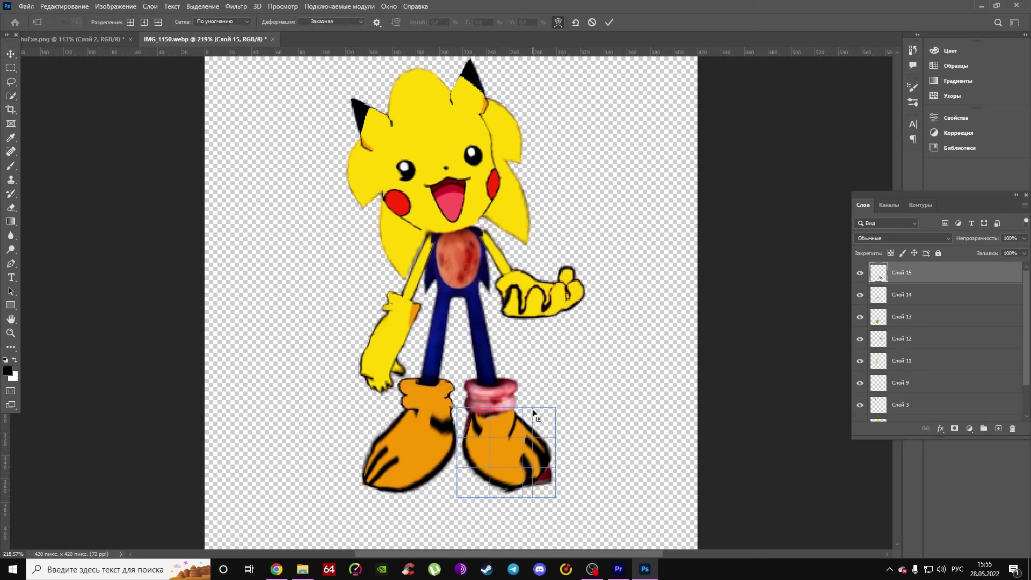
pyautogui.moveTo(555, 496)
pyautogui.mouseDown()
pyautogui.moveTo(545, 509)
pyautogui.moveTo(550, 498)
pyautogui.mouseUp()
pyautogui.scroll(-1, 555, 474)
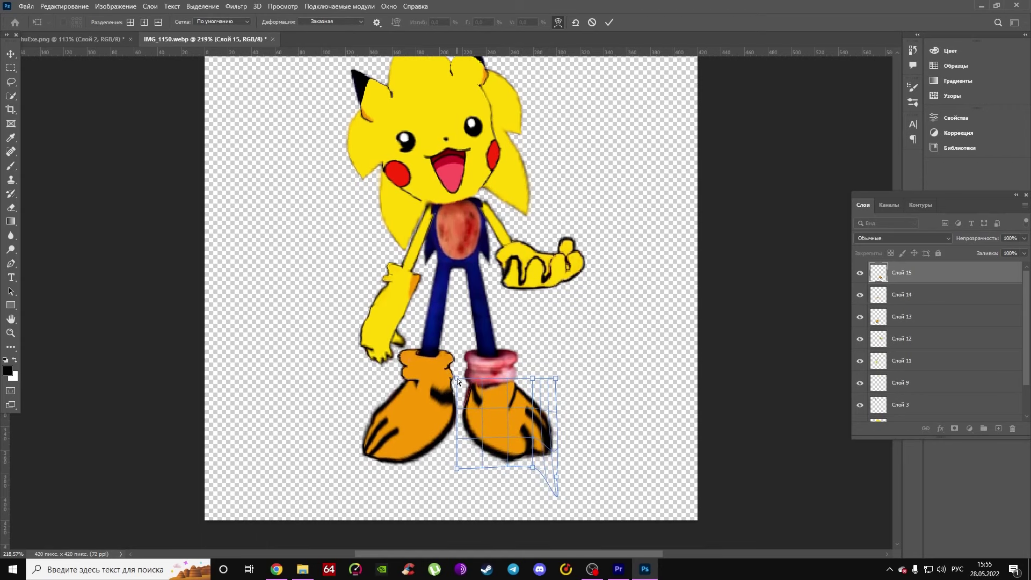
pyautogui.moveTo(458, 381); pyautogui.dragTo(455, 375)
pyautogui.press('Return')
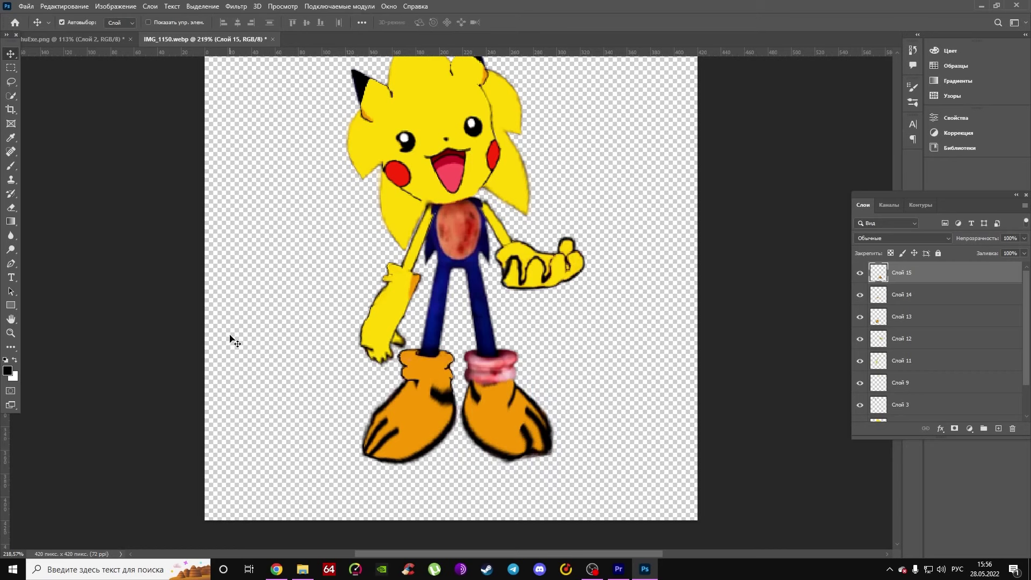
# - Brush orange over the right leg's pink cuff, then set a black size-1 brush
pyautogui.press('b')
pyautogui.scroll(3, 461, 388)
pyautogui.keyDown('alt'); pyautogui.click(532, 456); pyautogui.keyUp('alt')
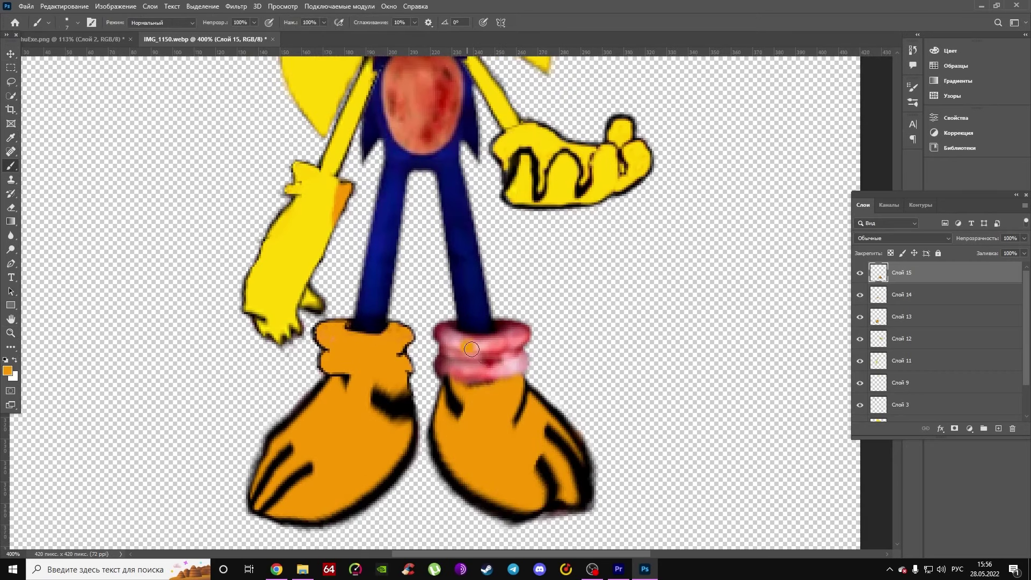
pyautogui.moveTo(472, 350)
pyautogui.mouseDown()
pyautogui.moveTo(517, 361)
pyautogui.moveTo(467, 353)
pyautogui.mouseUp()
pyautogui.keyDown('alt'); pyautogui.click(456, 394); pyautogui.keyUp('alt')
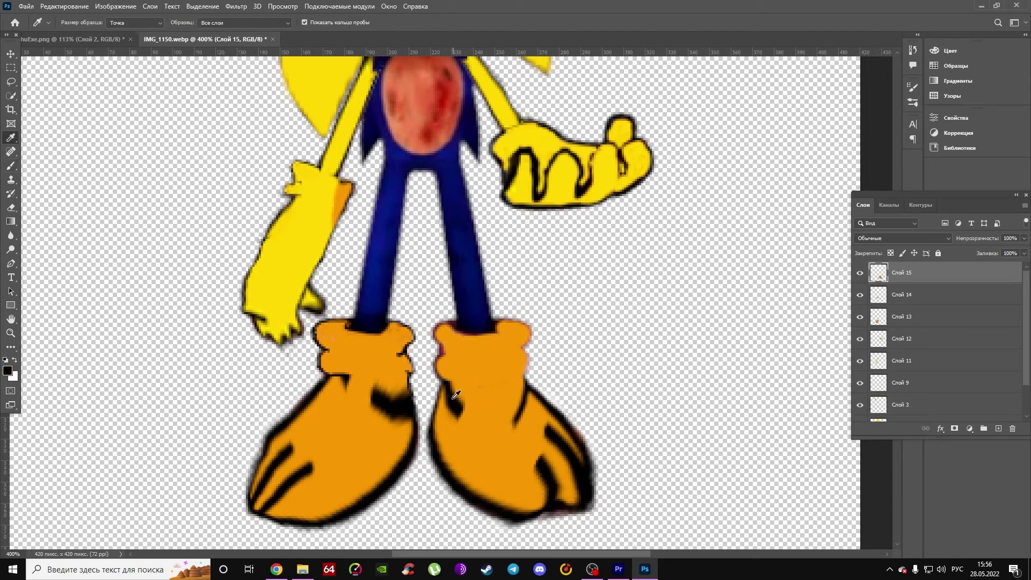
pyautogui.rightClick(484, 363)
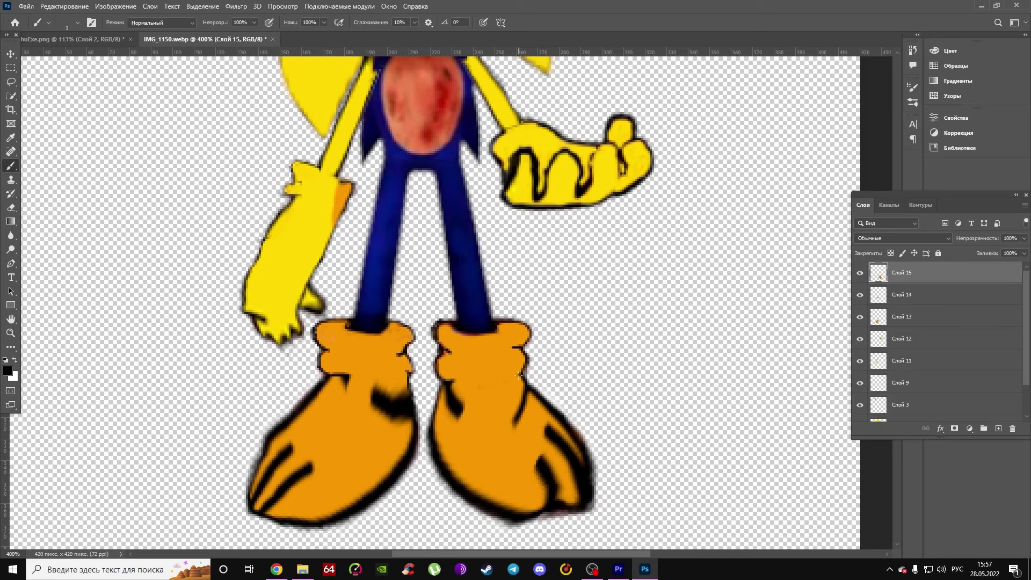
# - Copy an orange piece from huExe.png and paste it into IMG_1150
pyautogui.press('z')
pyautogui.hotkey('ctrl', '0')
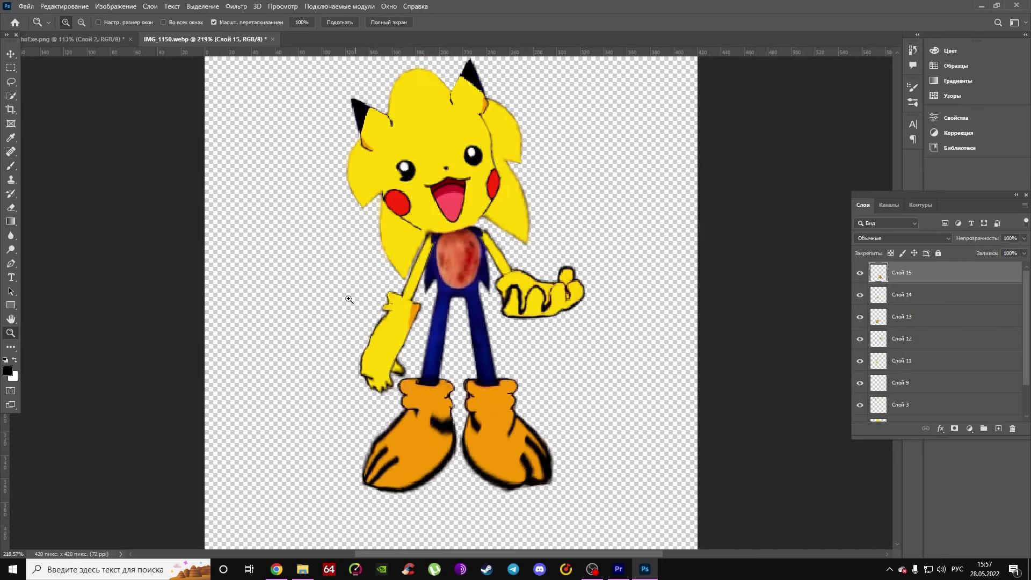
pyautogui.hotkey('ctrl', 'Tab')
pyautogui.hotkey('ctrl', 'Tab')
pyautogui.hotkey('ctrl', 'Tab')
pyautogui.hotkey('ctrl', 'Tab')
pyautogui.hotkey('ctrl', 'Tab')
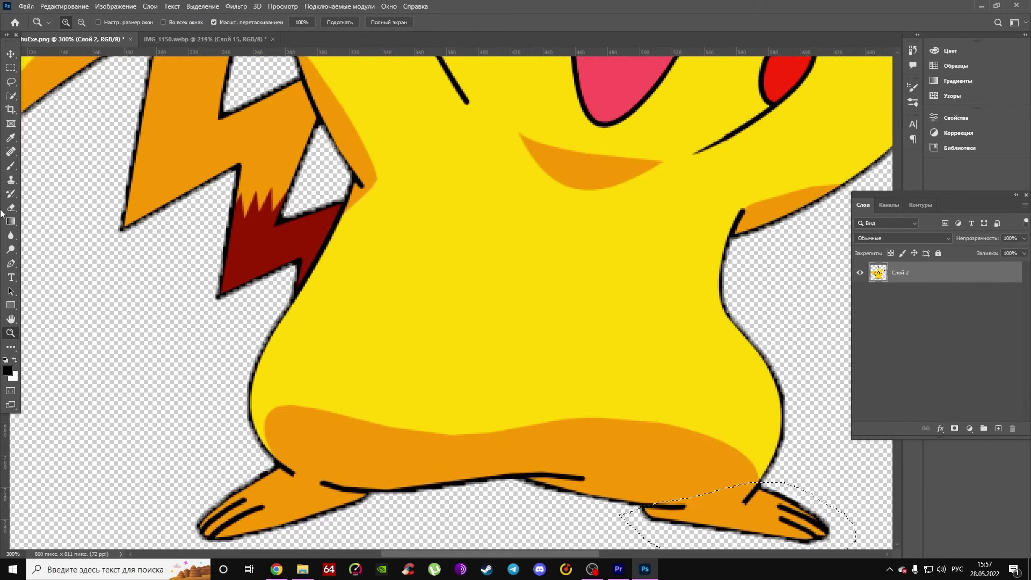
pyautogui.click(410, 497)
pyautogui.click(410, 497)
pyautogui.press('l')
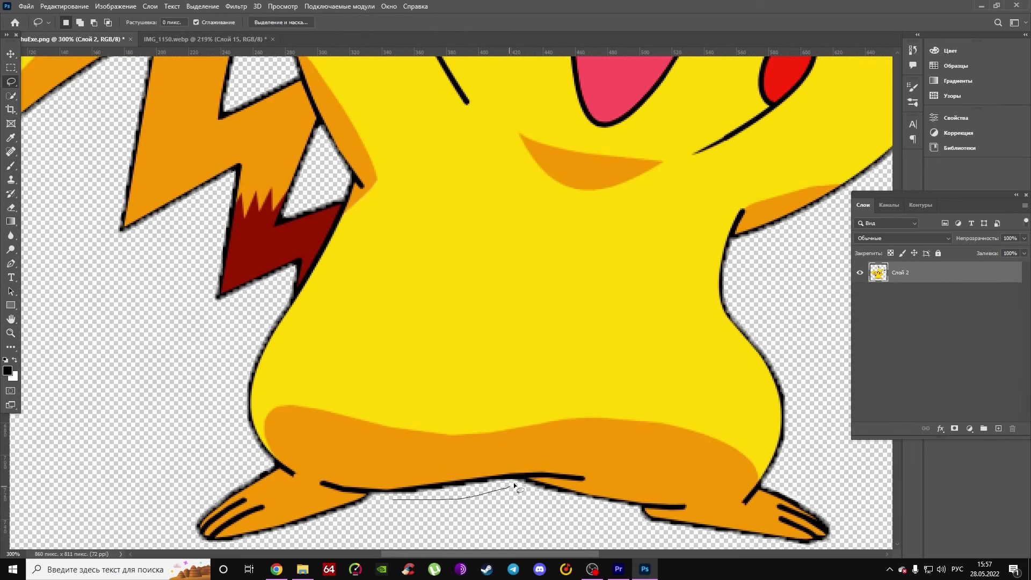
pyautogui.hotkey('ctrl', 'c')
pyautogui.hotkey('ctrl', 'Tab')
pyautogui.hotkey('ctrl', 'v')
# - Warp the orange strip over the left leg, stretching its top up to the chest
pyautogui.hotkey('ctrl', 't')
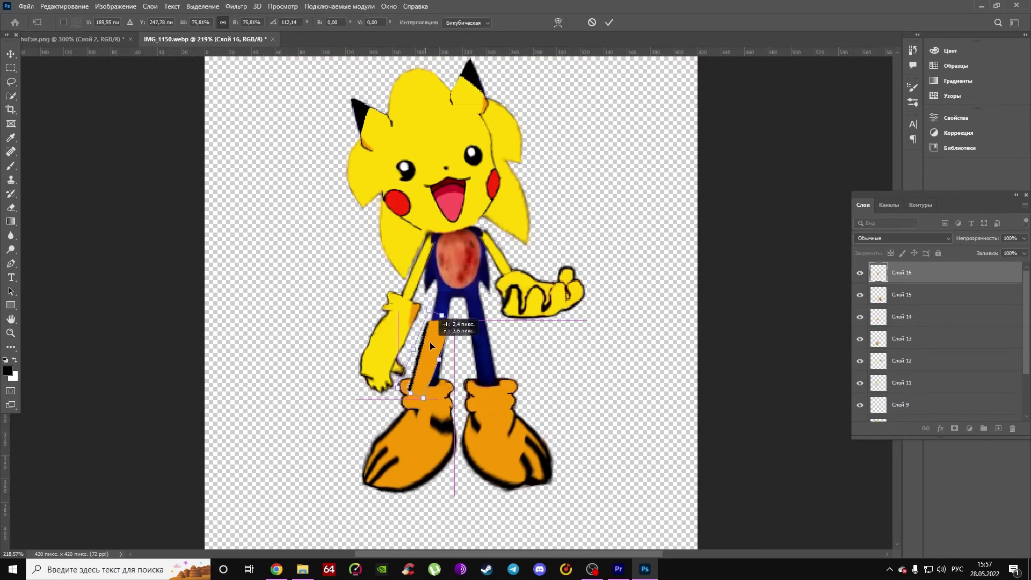
pyautogui.moveTo(462, 300); pyautogui.dragTo(455, 318)
pyautogui.rightClick(421, 384)
pyautogui.click(446, 214)
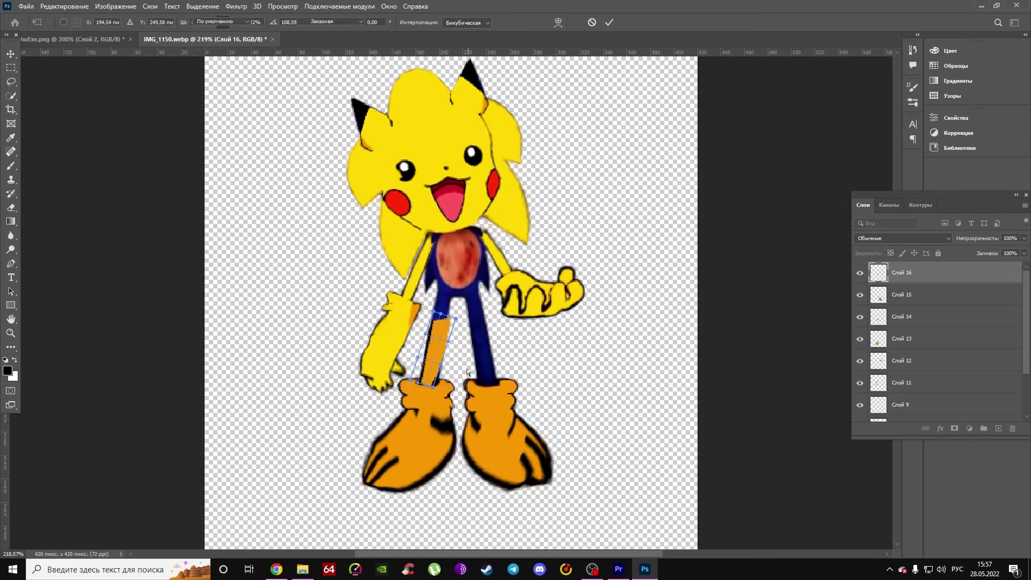
pyautogui.moveTo(436, 314); pyautogui.dragTo(440, 282)
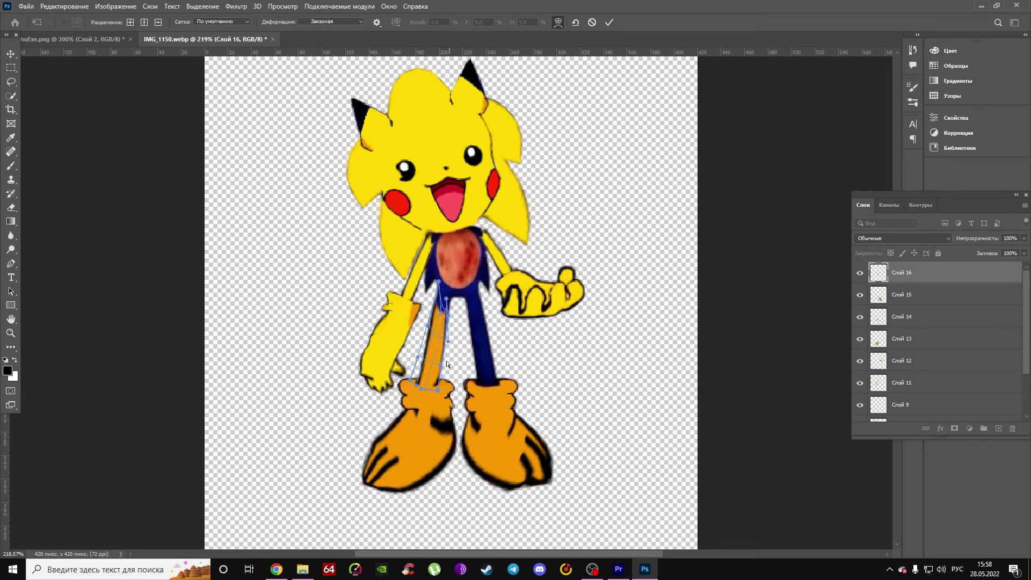
pyautogui.moveTo(421, 344); pyautogui.dragTo(427, 361)
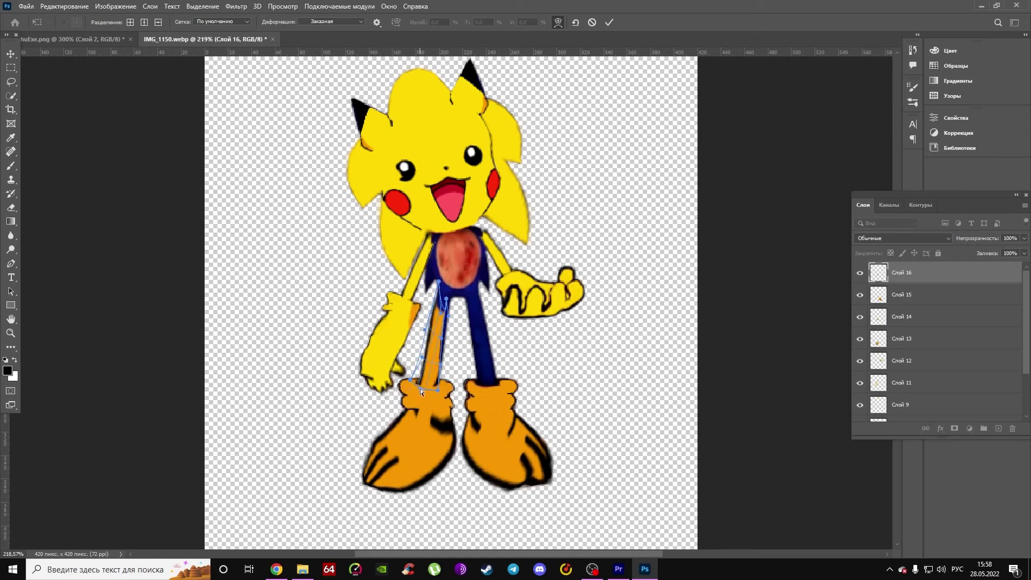
pyautogui.moveTo(439, 283); pyautogui.dragTo(444, 270)
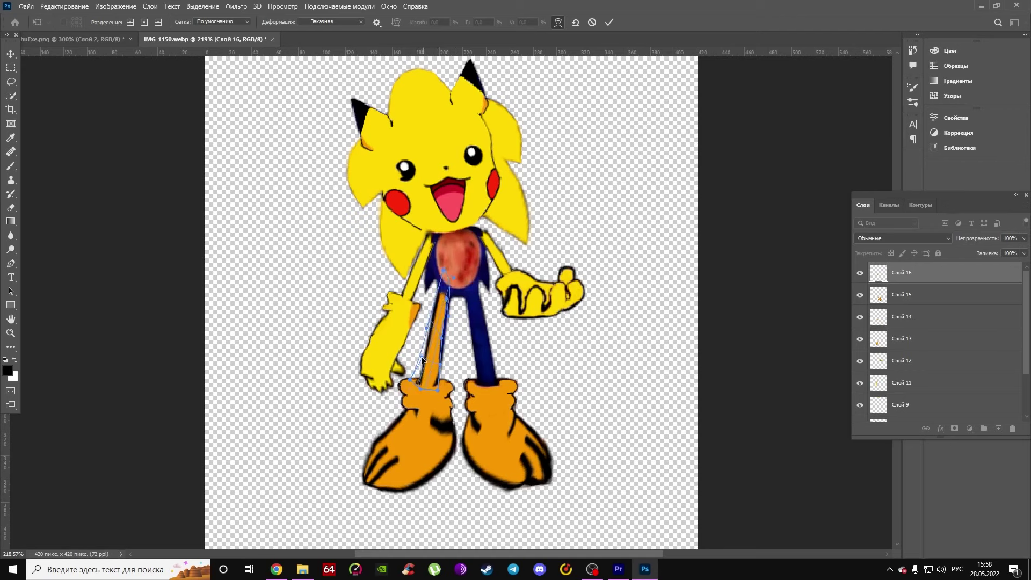
pyautogui.press('Return')
# - Duplicate the strip, rotate it onto the left leg and warp it from foot to chest
pyautogui.hotkey('ctrl', 'j')
pyautogui.hotkey('ctrl', 't')
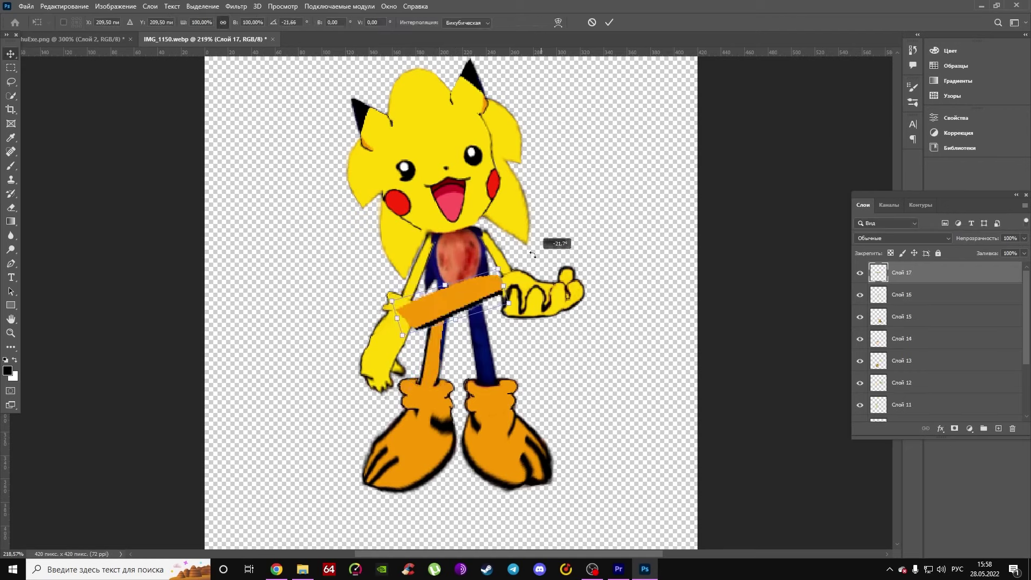
pyautogui.moveTo(551, 239)
pyautogui.mouseDown()
pyautogui.moveTo(488, 258)
pyautogui.moveTo(472, 290)
pyautogui.moveTo(429, 331)
pyautogui.mouseUp()
pyautogui.rightClick(440, 328)
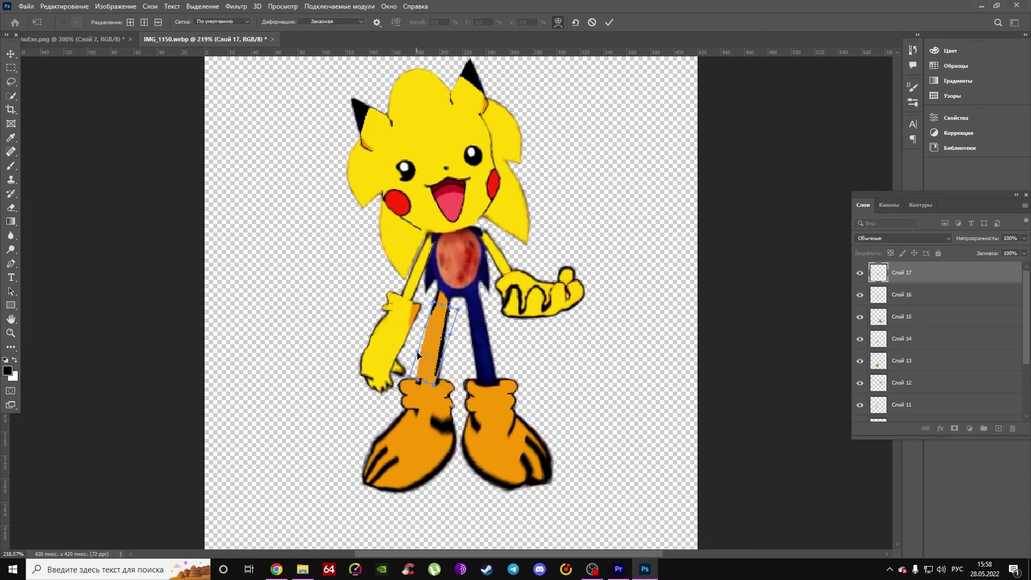
pyautogui.click(462, 395)
pyautogui.moveTo(452, 269); pyautogui.dragTo(430, 407)
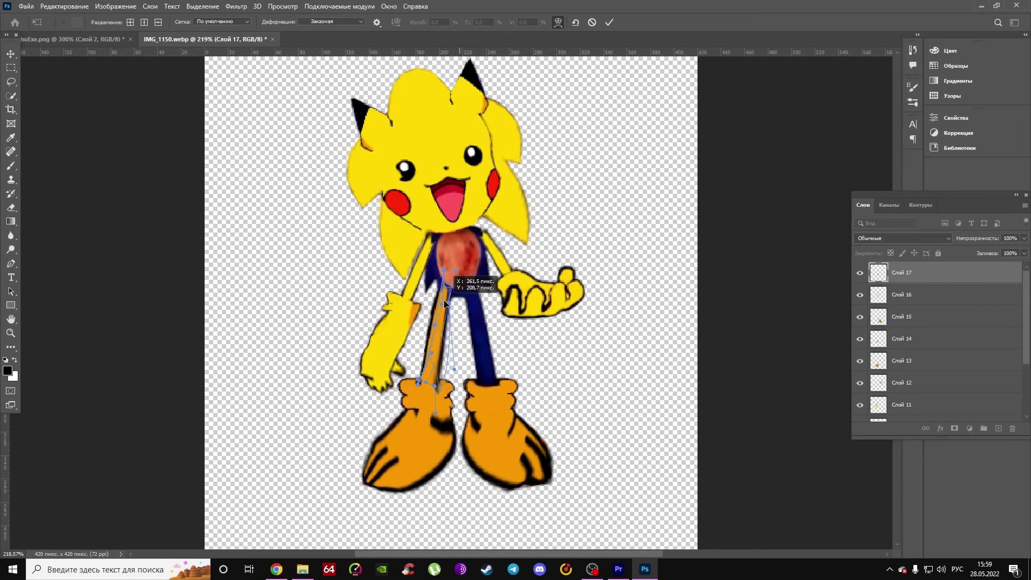
pyautogui.moveTo(445, 277); pyautogui.dragTo(454, 279)
pyautogui.press('Return')
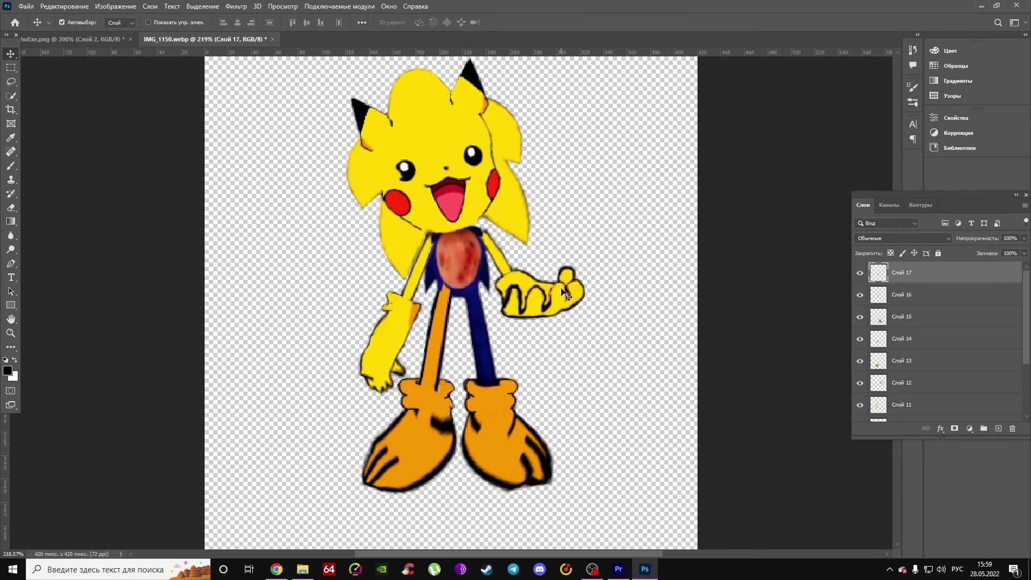
# - Paste an orange strip, rotate and shrink it onto the right leg, and warp its top into the torso
pyautogui.hotkey('ctrl', 'v')
pyautogui.hotkey('ctrl', 't')
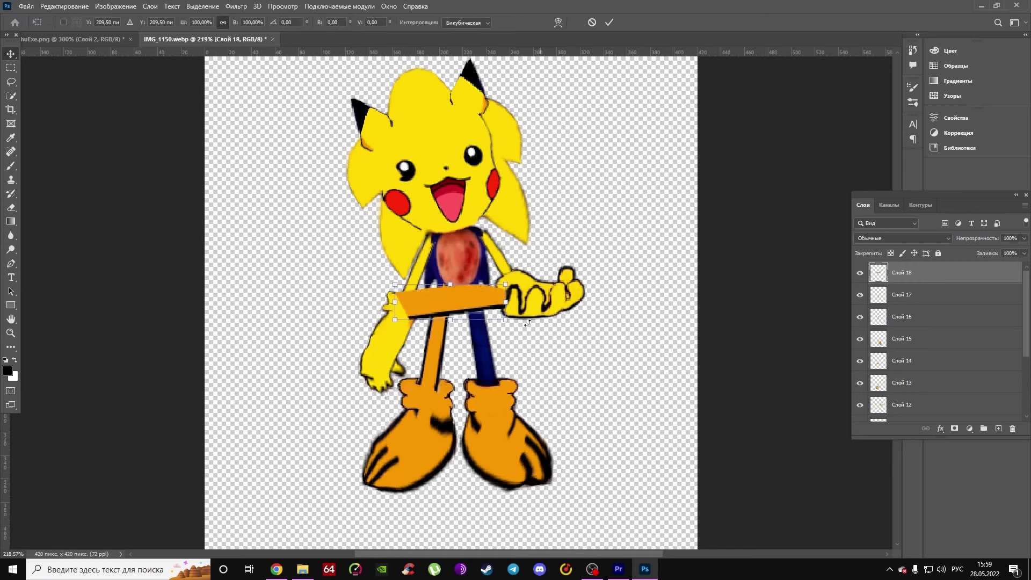
pyautogui.moveTo(565, 294); pyautogui.dragTo(526, 344)
pyautogui.moveTo(457, 301); pyautogui.dragTo(544, 373)
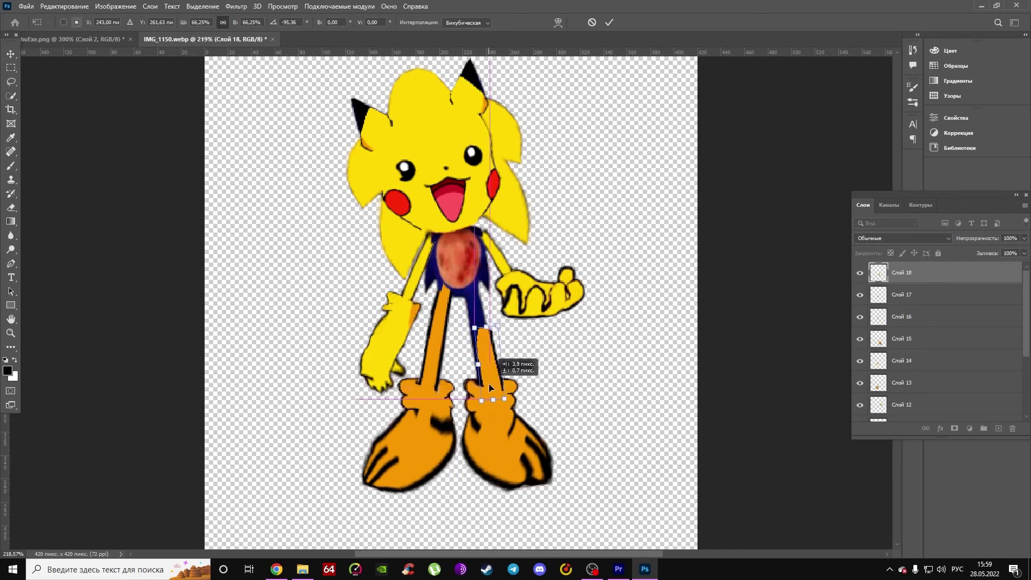
pyautogui.rightClick(476, 367)
pyautogui.click(500, 237)
pyautogui.moveTo(483, 277); pyautogui.dragTo(500, 351)
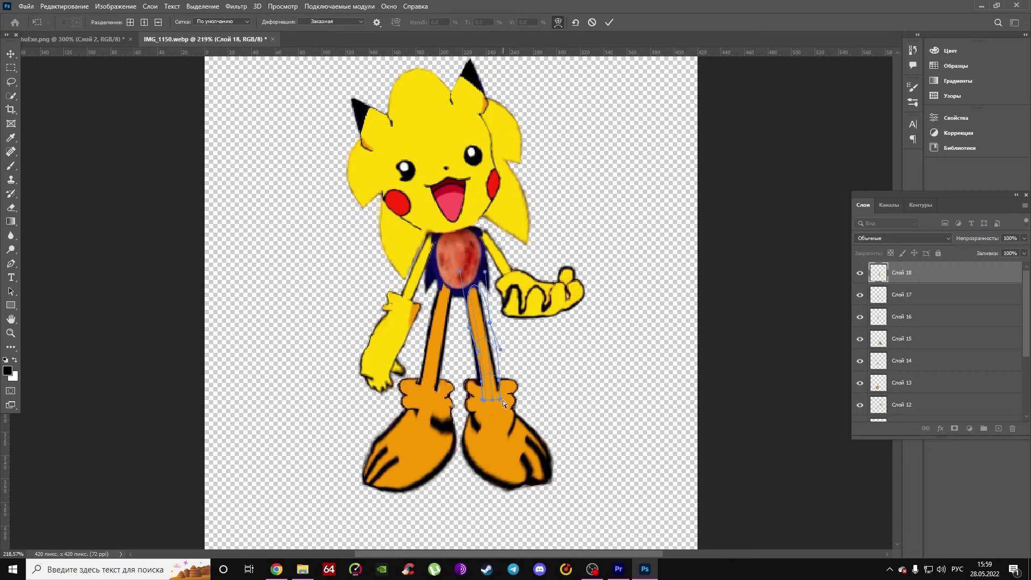
pyautogui.press('Return')
# - Paste a second strip onto the right leg, reset its warp grid and apply it
pyautogui.hotkey('ctrl', 'v')
pyautogui.hotkey('ctrl', 't')
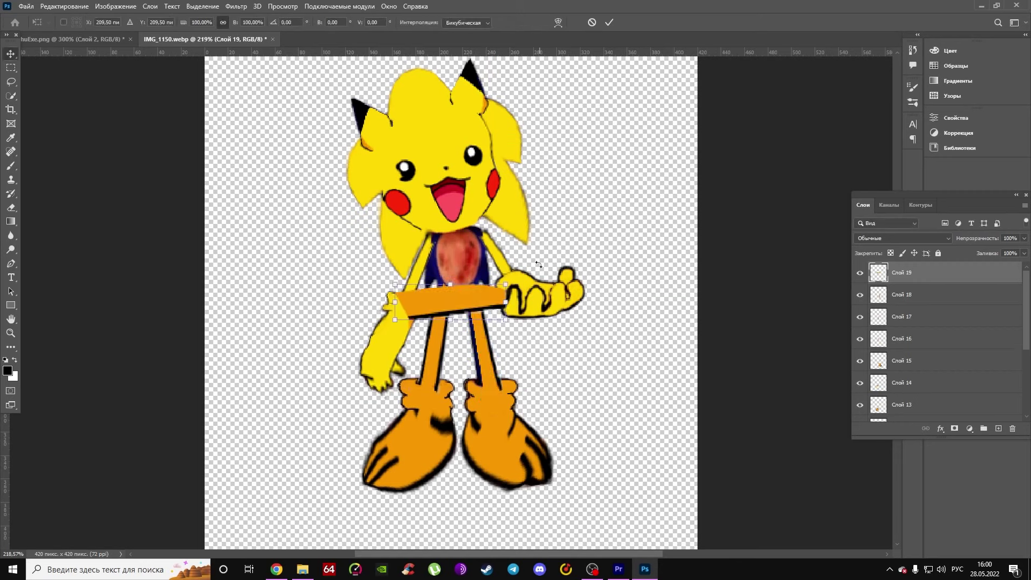
pyautogui.moveTo(539, 265)
pyautogui.mouseDown()
pyautogui.moveTo(493, 387)
pyautogui.moveTo(456, 331)
pyautogui.moveTo(485, 356)
pyautogui.moveTo(454, 226)
pyautogui.mouseUp()
pyautogui.rightClick(485, 355)
pyautogui.click(495, 207)
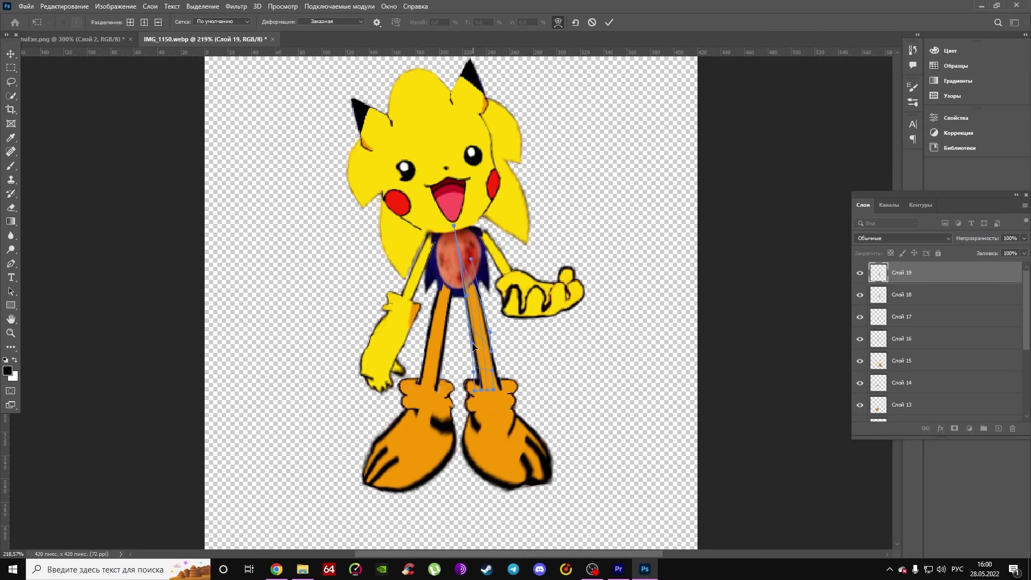
pyautogui.rightClick(476, 371)
pyautogui.click(499, 252)
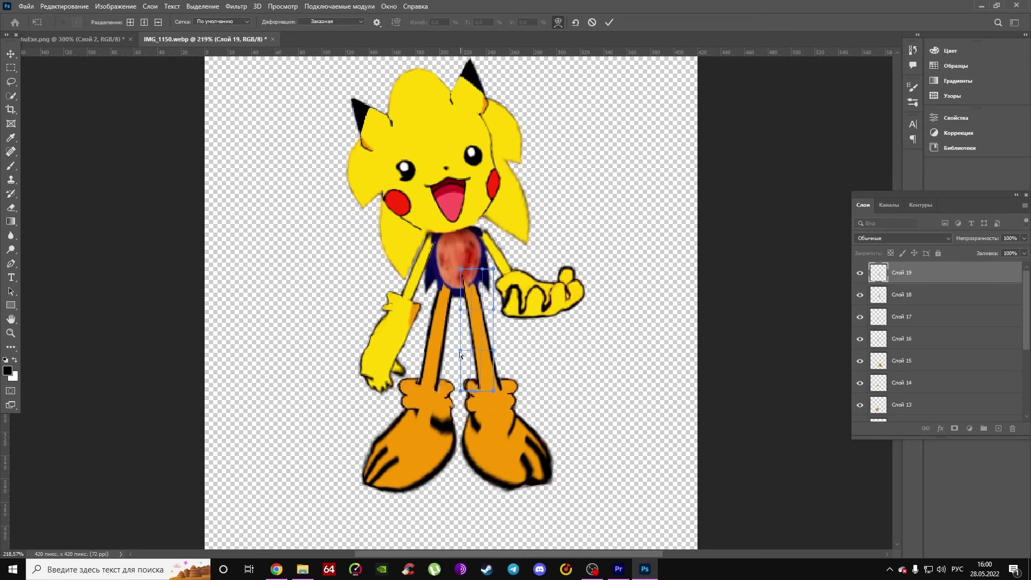
pyautogui.press('Return')
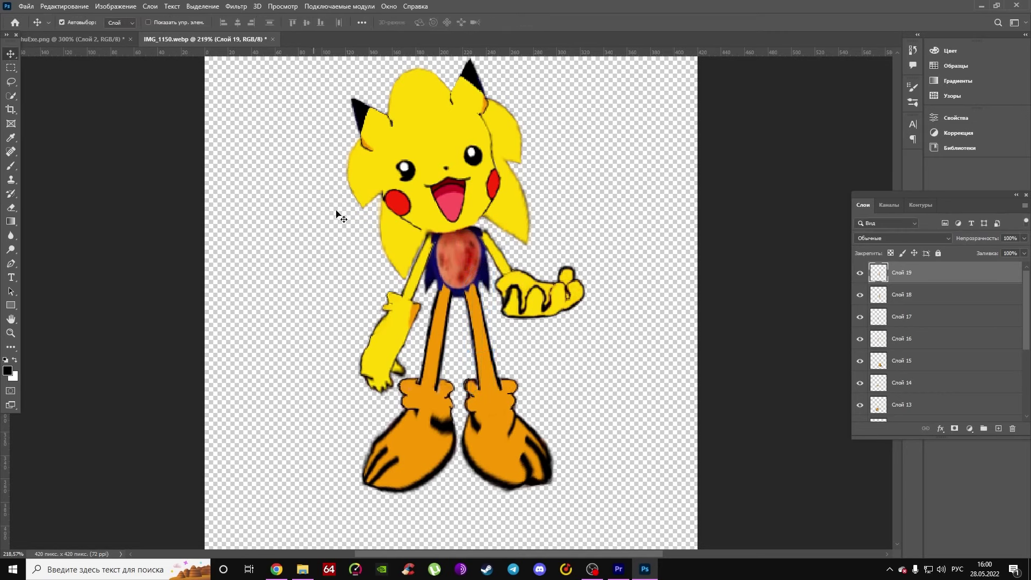
pyautogui.hotkey('ctrl', 'Tab')
pyautogui.scroll(2, 15, 113)
# - In huExe.png, clear the old selection and lasso and copy Pikachu's yellow belly
pyautogui.hotkey('ctrl', 'Tab')
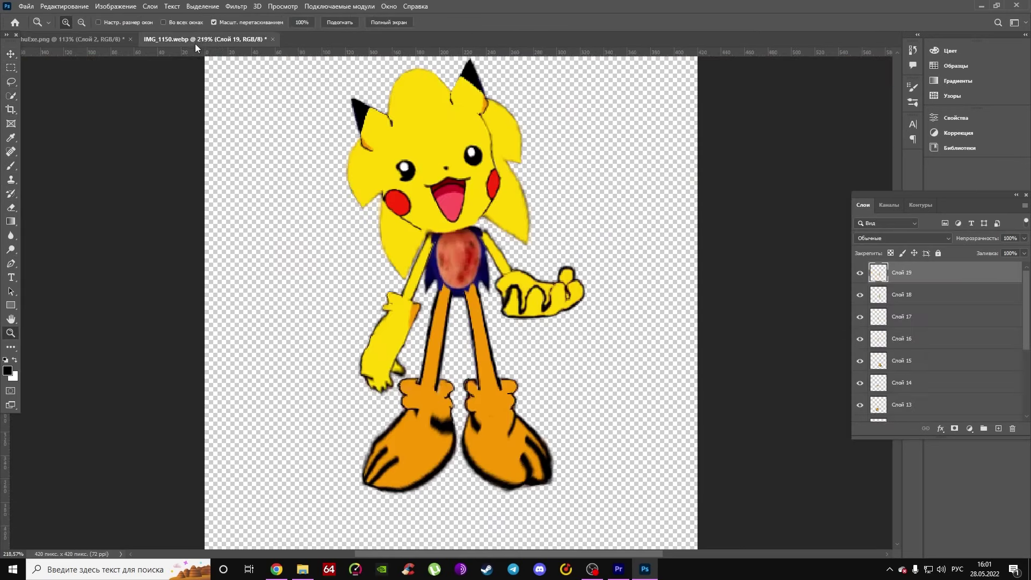
pyautogui.hotkey('ctrl', 'Tab')
pyautogui.hotkey('ctrl', '0')
pyautogui.click(11, 96)
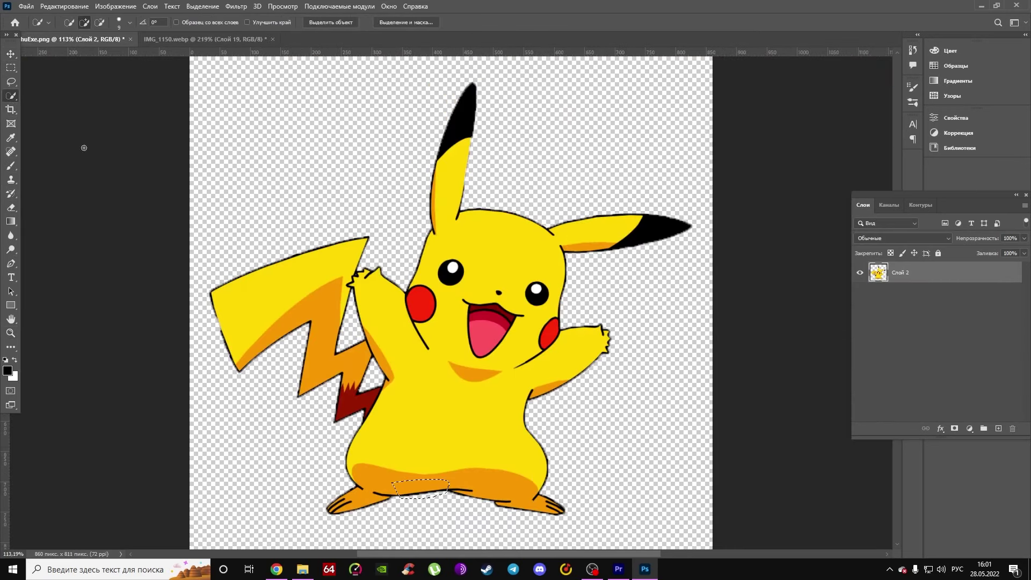
pyautogui.rightClick(434, 410)
pyautogui.click(483, 385)
pyautogui.press('l')
pyautogui.moveTo(427, 357); pyautogui.dragTo(452, 363)
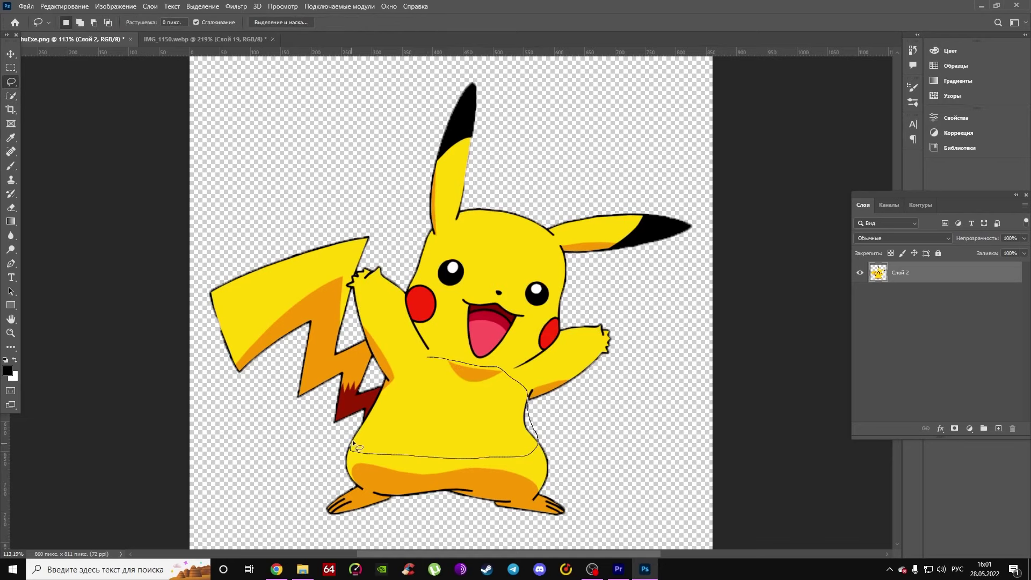
pyautogui.hotkey('ctrl', 'c')
# - Paste the belly into IMG_1150, scale it to torso size and warp its sides inward
pyautogui.hotkey('ctrl', 'Tab')
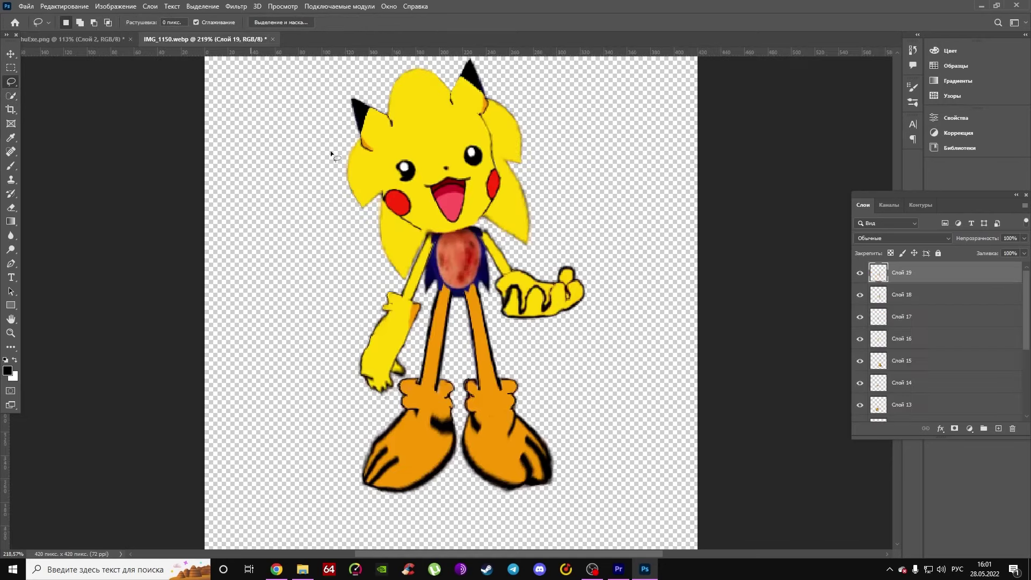
pyautogui.hotkey('ctrl', 'v')
pyautogui.press('e')
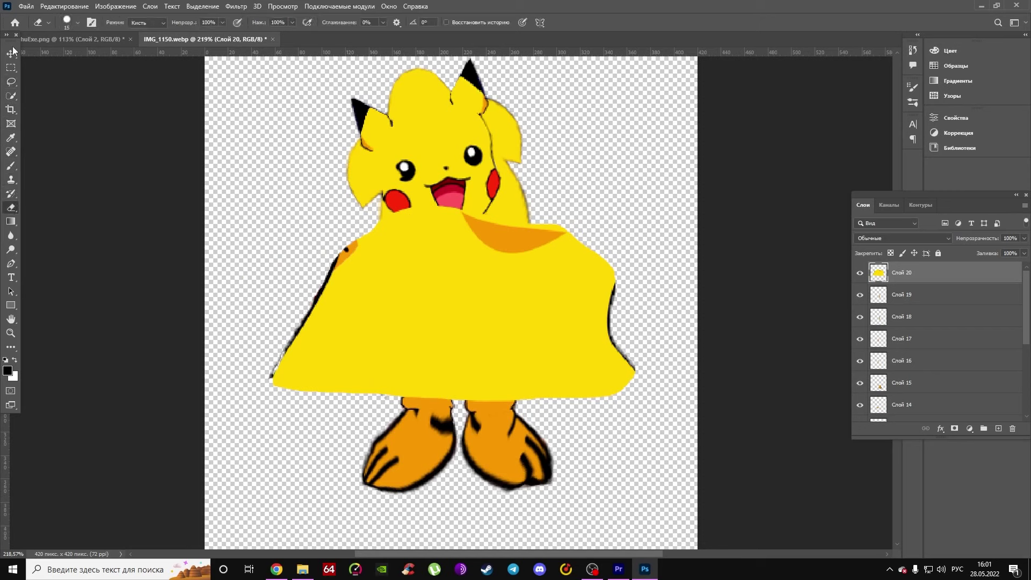
pyautogui.hotkey('ctrl', 't')
pyautogui.moveTo(635, 398); pyautogui.dragTo(491, 304)
pyautogui.rightClick(472, 251)
pyautogui.click(483, 295)
pyautogui.moveTo(451, 269)
pyautogui.mouseDown()
pyautogui.moveTo(460, 276)
pyautogui.moveTo(439, 227)
pyautogui.mouseUp()
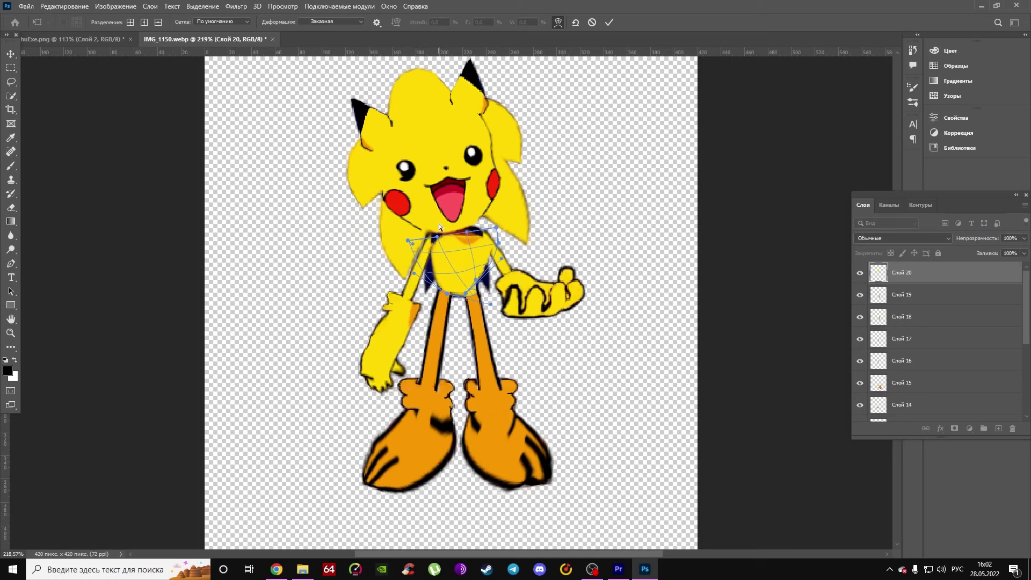
pyautogui.press('Return')
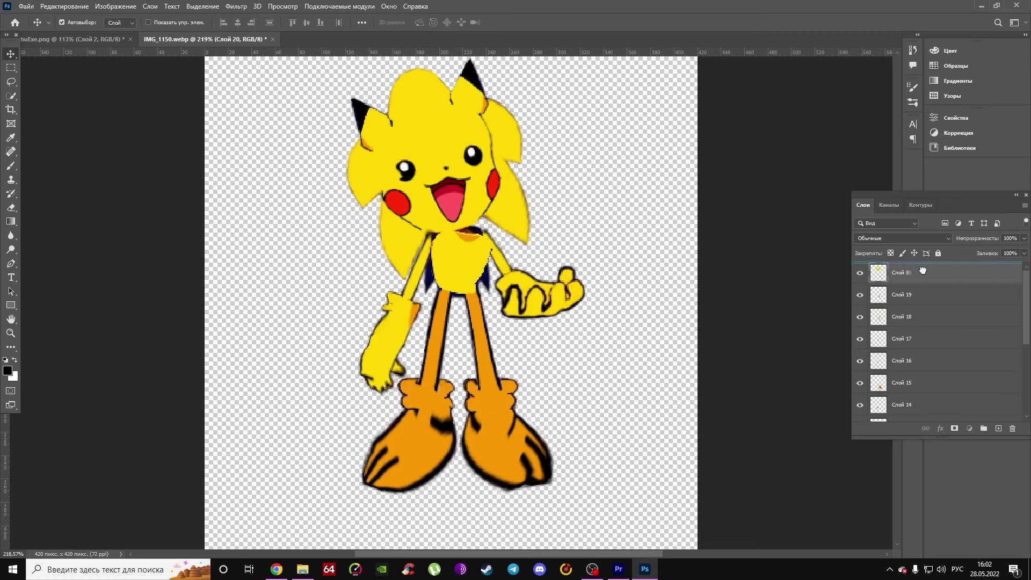
# - Warp the belly again, pulling its top-right corner up over the chest
pyautogui.hotkey('ctrl', 't')
pyautogui.rightClick(462, 254)
pyautogui.click(473, 298)
pyautogui.moveTo(486, 230)
pyautogui.mouseDown()
pyautogui.moveTo(476, 204)
pyautogui.moveTo(423, 231)
pyautogui.mouseUp()
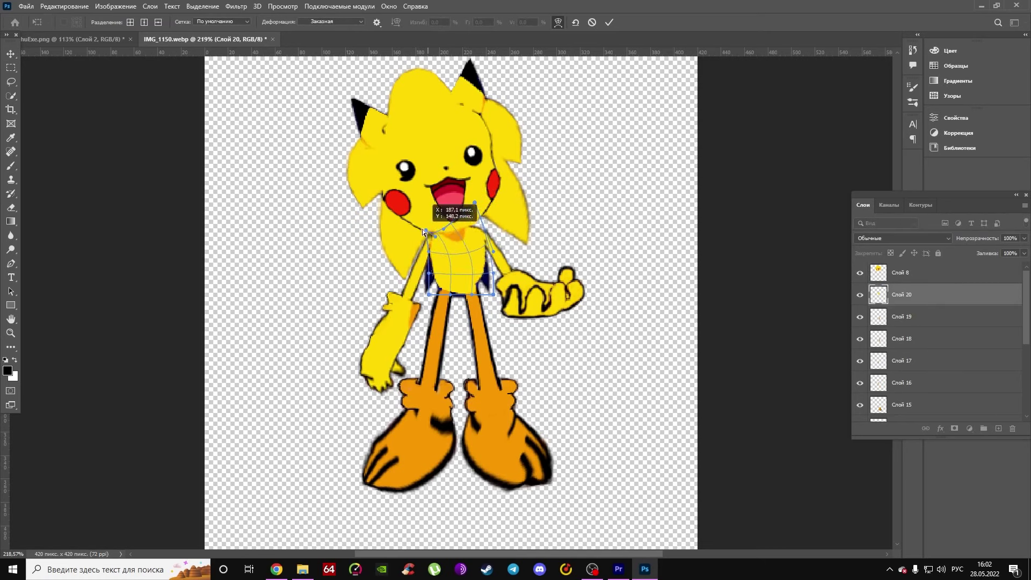
# - Zoom in on the chest and warp a yellow patch over the blue left of the torso
pyautogui.press('Return')
pyautogui.click(11, 82)
pyautogui.hotkey('ctrl', '+')
pyautogui.hotkey('ctrl', '+')
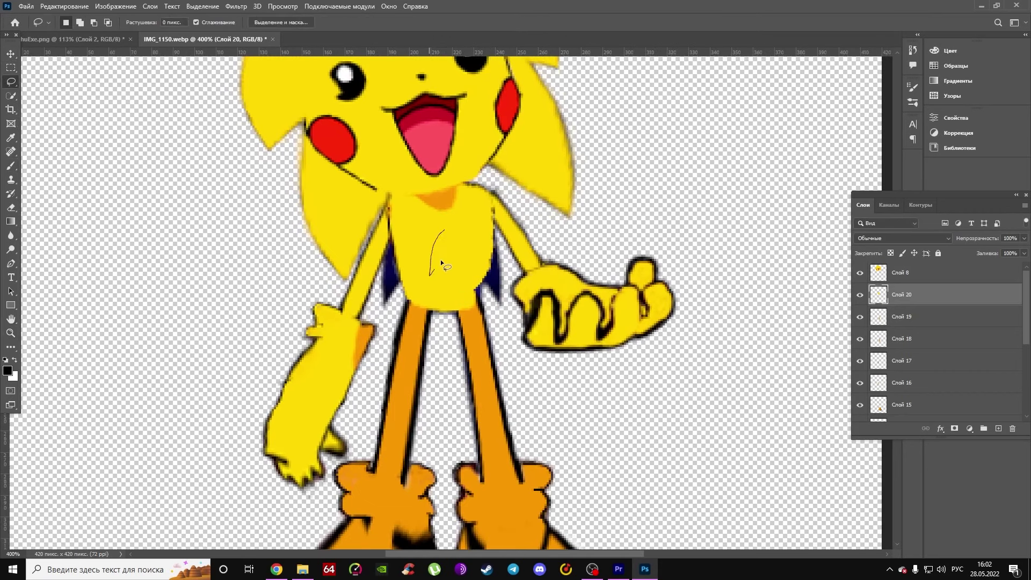
pyautogui.hotkey('ctrl', 't')
pyautogui.moveTo(400, 239)
pyautogui.mouseDown()
pyautogui.moveTo(383, 311)
pyautogui.moveTo(414, 290)
pyautogui.mouseUp()
pyautogui.rightClick(404, 271)
pyautogui.click(415, 314)
pyautogui.moveTo(405, 330); pyautogui.dragTo(386, 207)
pyautogui.press('Return')
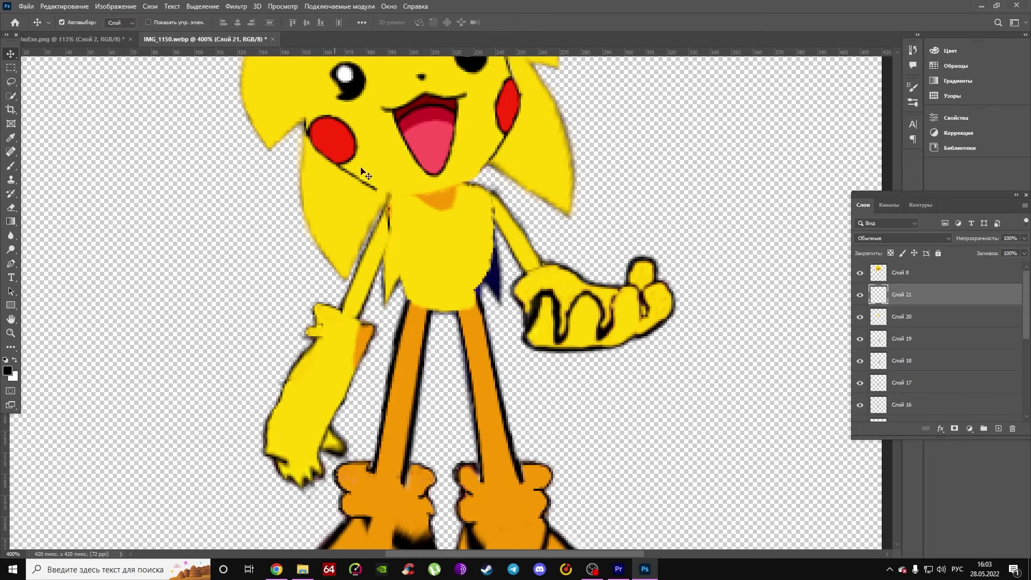
# - Copy a yellow piece to a new layer and warp it up along the arm over the blue
pyautogui.hotkey('ctrl', 'j')
pyautogui.hotkey('ctrl', 't')
pyautogui.moveTo(433, 279)
pyautogui.mouseDown()
pyautogui.moveTo(460, 302)
pyautogui.moveTo(482, 260)
pyautogui.moveTo(511, 309)
pyautogui.mouseUp()
pyautogui.rightClick(459, 302)
pyautogui.rightClick(470, 261)
pyautogui.click(500, 348)
pyautogui.moveTo(495, 246); pyautogui.dragTo(511, 195)
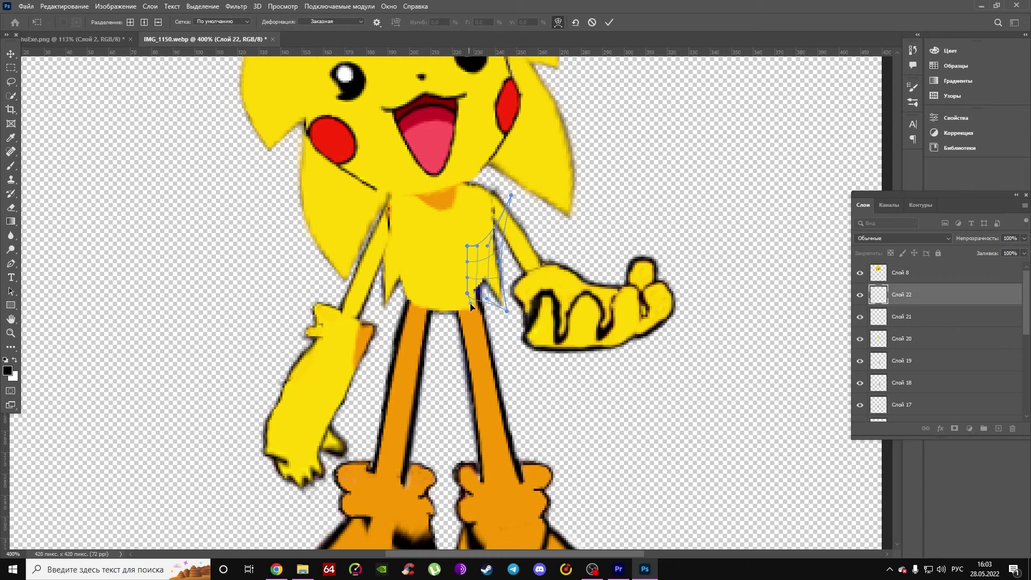
pyautogui.press('Return')
# - Re-warp Слой 20's torso corners and left edge to cover the remaining blue
pyautogui.hotkey('alt', '[')
pyautogui.hotkey('alt', '[')
pyautogui.hotkey('ctrl', 't')
pyautogui.rightClick(444, 248)
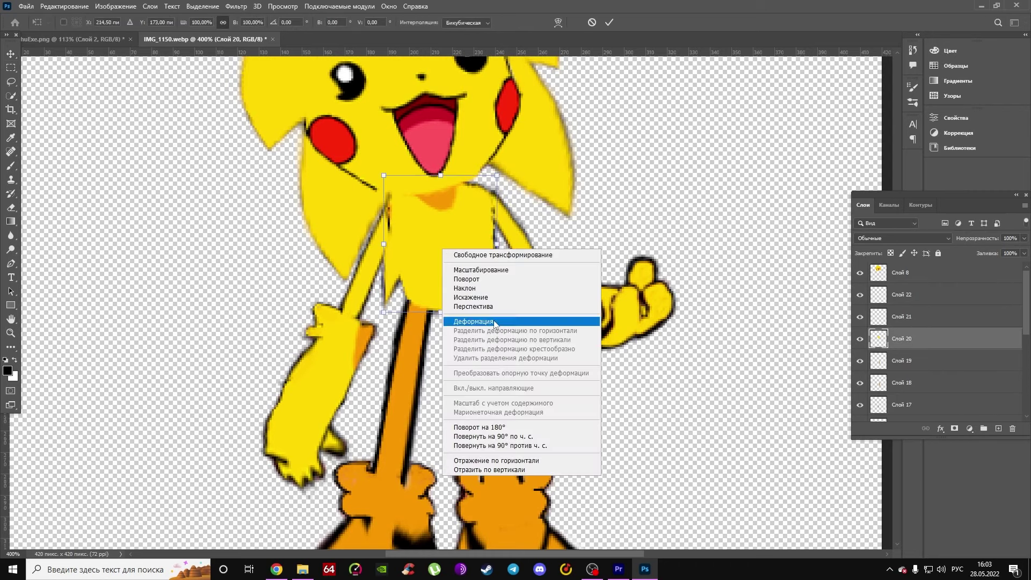
pyautogui.click(473, 320)
pyautogui.moveTo(497, 312); pyautogui.dragTo(506, 325)
pyautogui.moveTo(384, 312); pyautogui.dragTo(388, 318)
pyautogui.moveTo(384, 265); pyautogui.dragTo(381, 281)
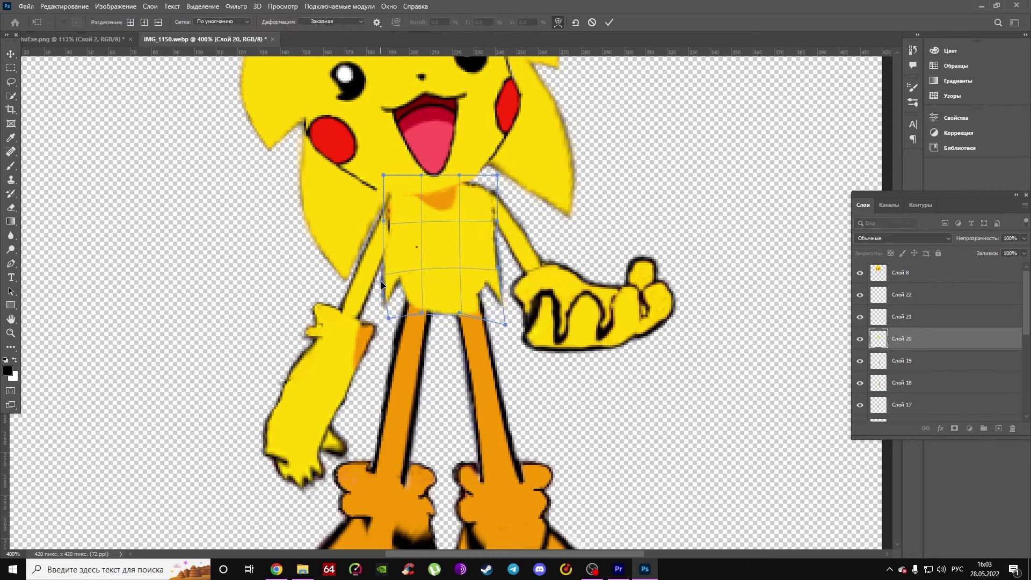
pyautogui.moveTo(384, 219); pyautogui.dragTo(393, 232)
# - Apply the torso warp, fit the whole figure in view, and compare it with the Pikachu picture
pyautogui.press('Return')
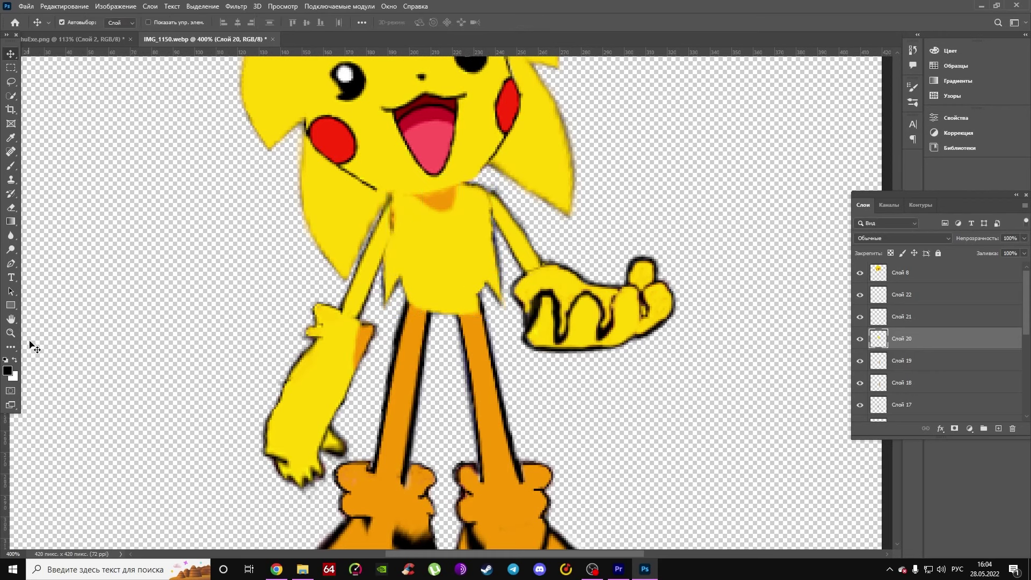
pyautogui.press('z')
pyautogui.hotkey('ctrl', '0')
pyautogui.click(1016, 195)
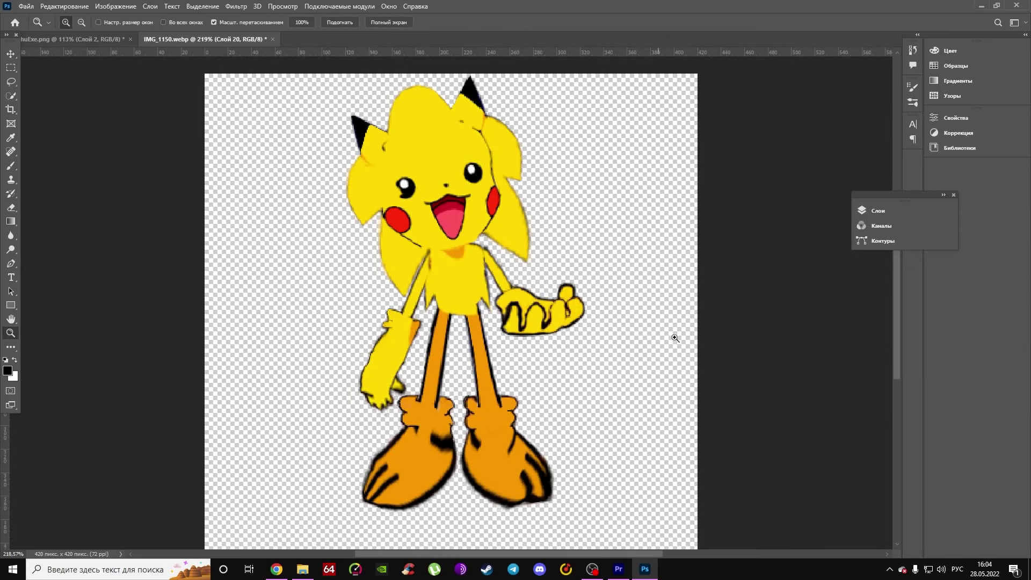
pyautogui.scroll(-1, 601, 315)
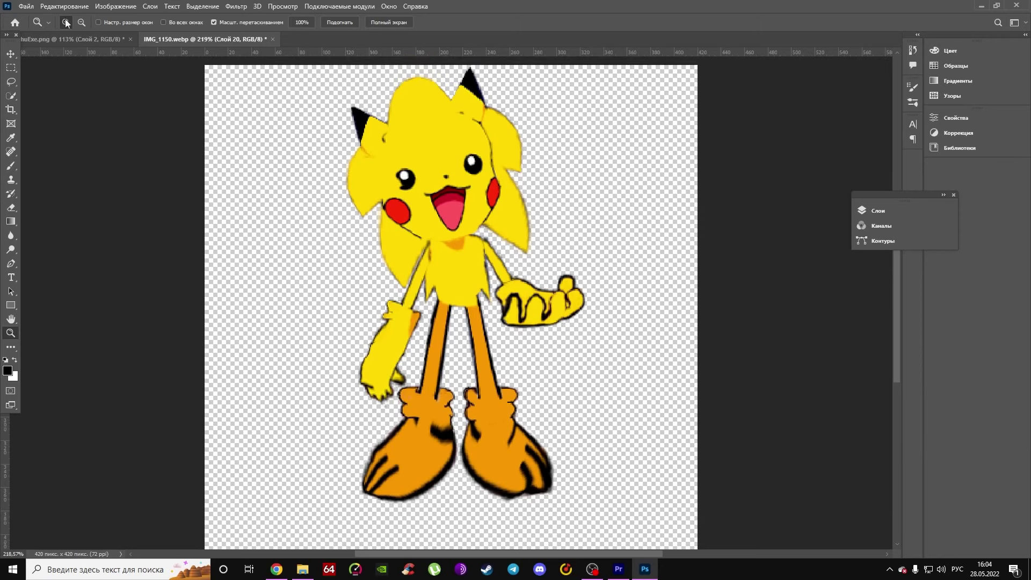
pyautogui.click(70, 39)
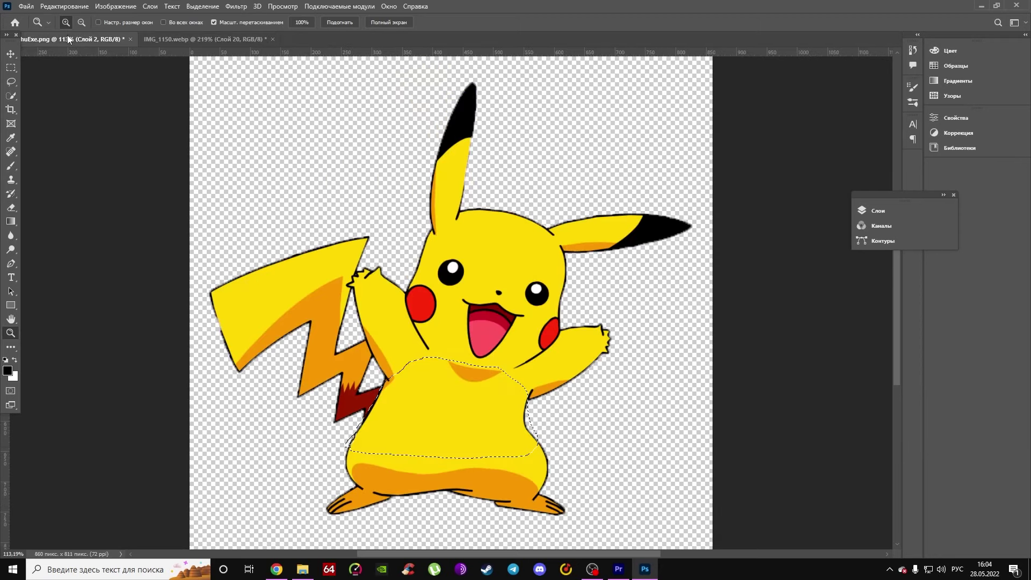
pyautogui.click(207, 39)
# - Select the layers from Слой 8 down to Слой 3 and bring up their merge options
pyautogui.click(943, 195)
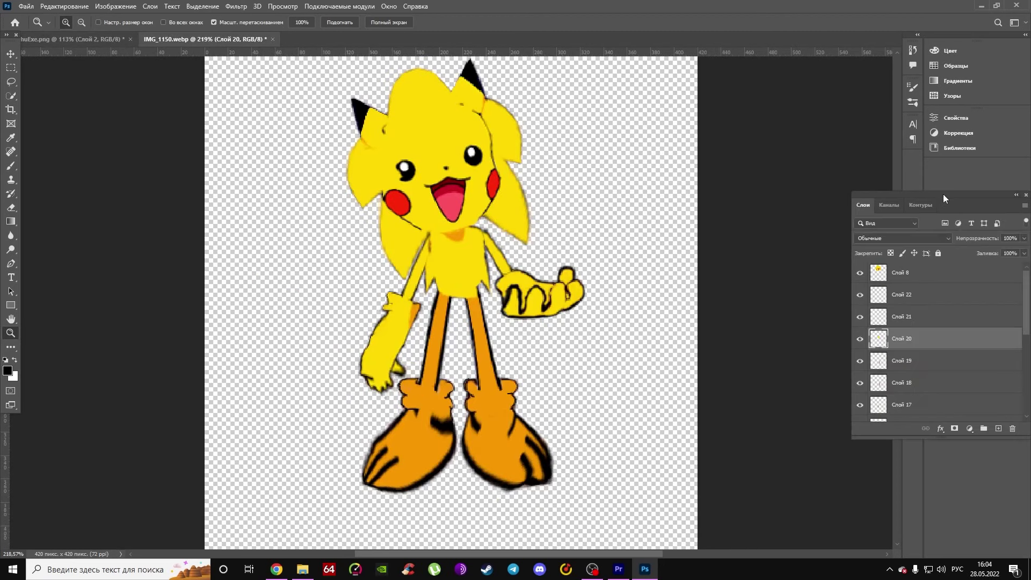
pyautogui.click(922, 271)
pyautogui.scroll(-3, 930, 336)
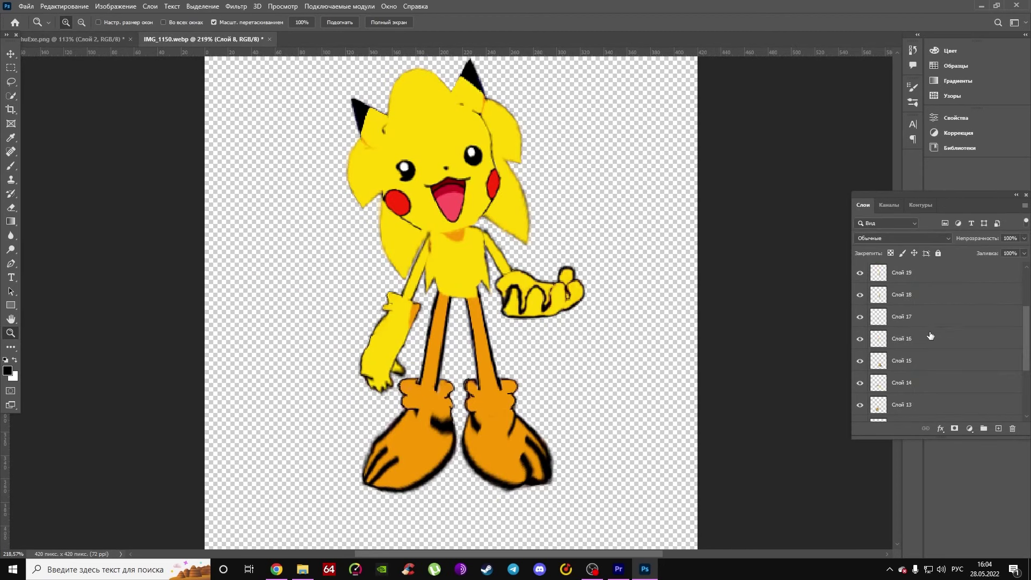
pyautogui.scroll(-1, 922, 382)
pyautogui.keyDown('shift'); pyautogui.click(905, 387); pyautogui.keyUp('shift')
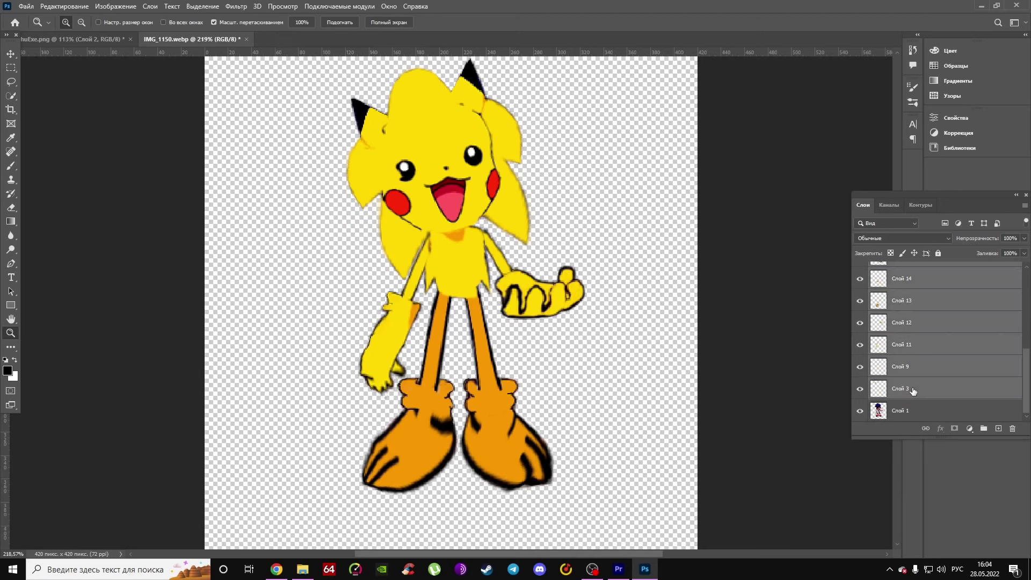
pyautogui.rightClick(915, 385)
pyautogui.click(748, 422)
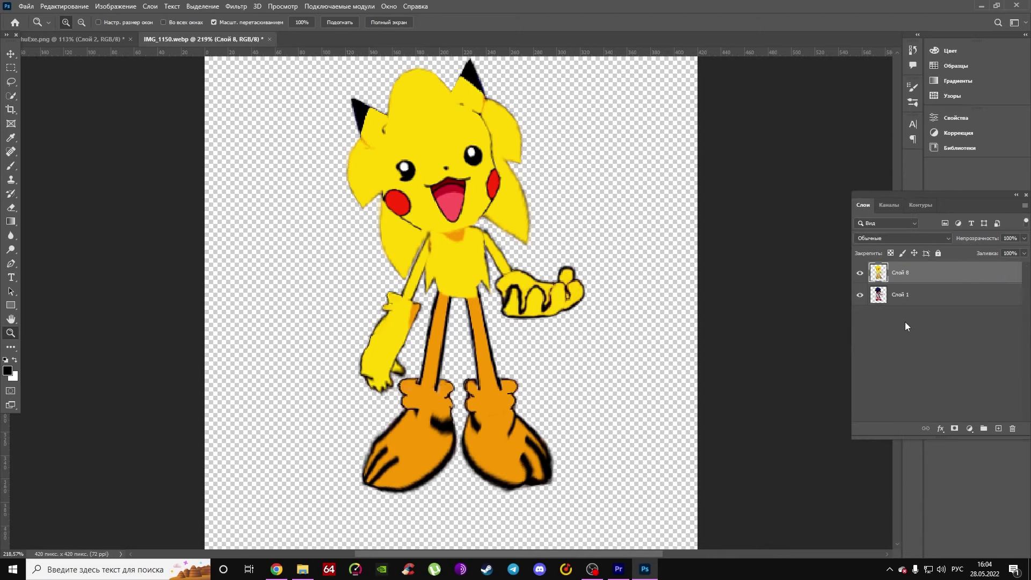
pyautogui.click(861, 274)
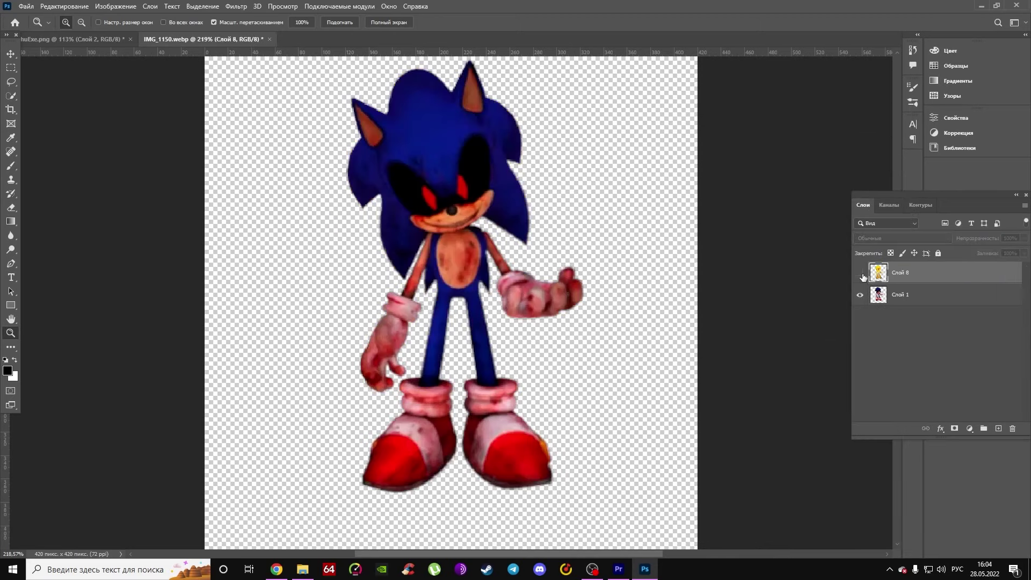
pyautogui.click(861, 274)
pyautogui.click(861, 274)
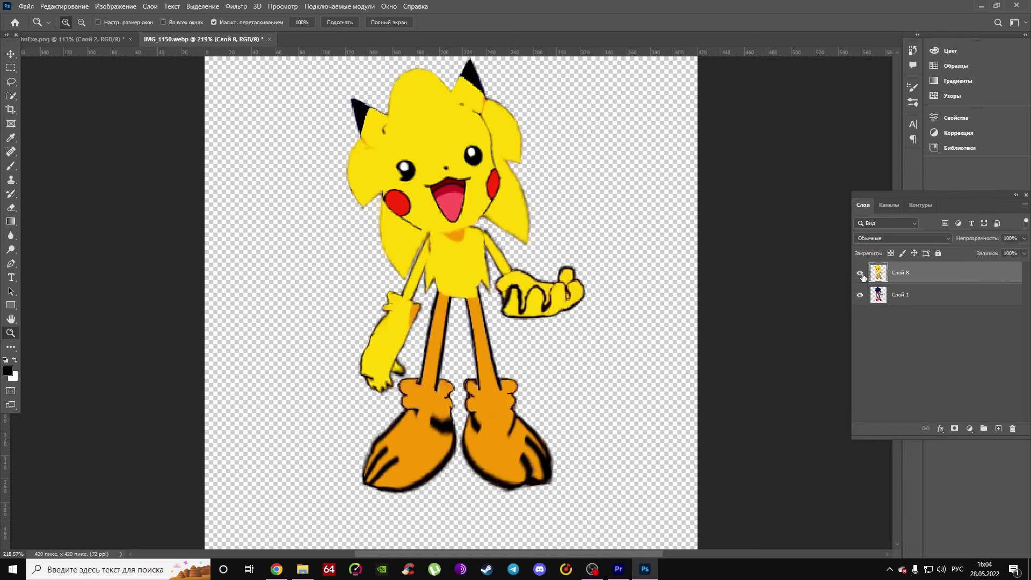
pyautogui.click(861, 274)
pyautogui.click(861, 274)
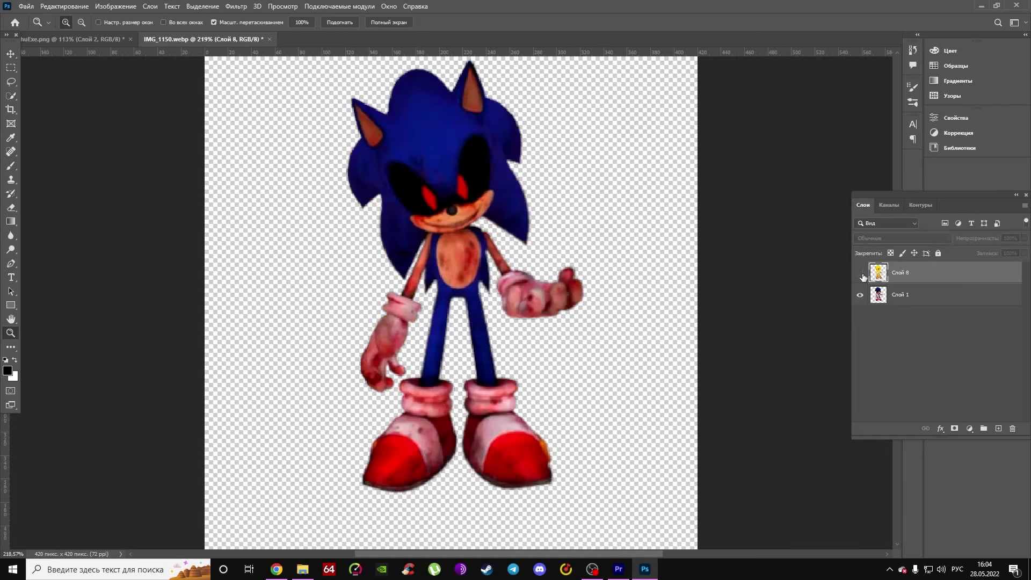
pyautogui.click(861, 274)
pyautogui.click(10, 54)
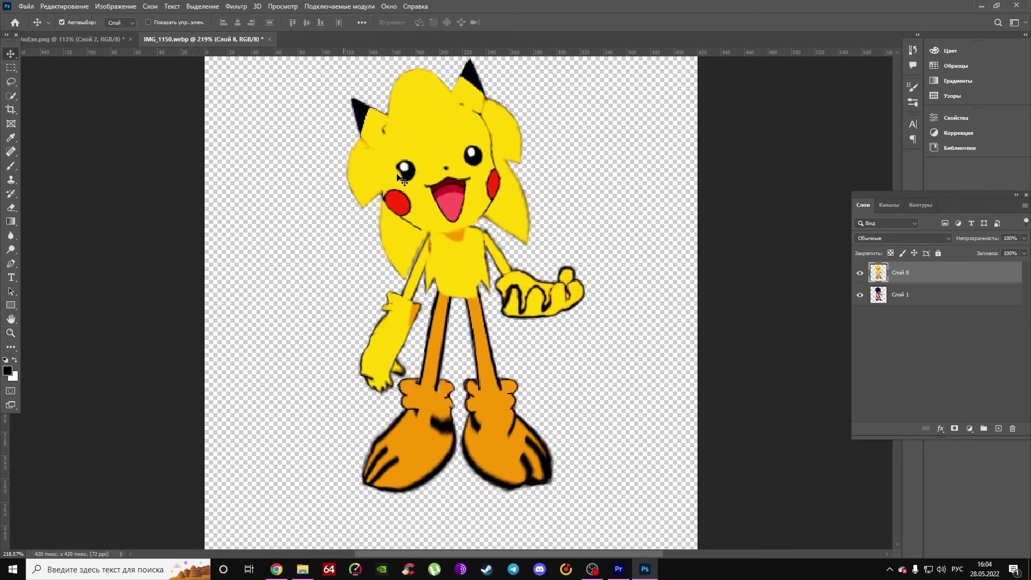
pyautogui.moveTo(427, 183); pyautogui.dragTo(359, 185)
pyautogui.moveTo(312, 188)
pyautogui.mouseDown()
pyautogui.moveTo(500, 183)
pyautogui.moveTo(493, 178)
pyautogui.mouseUp()
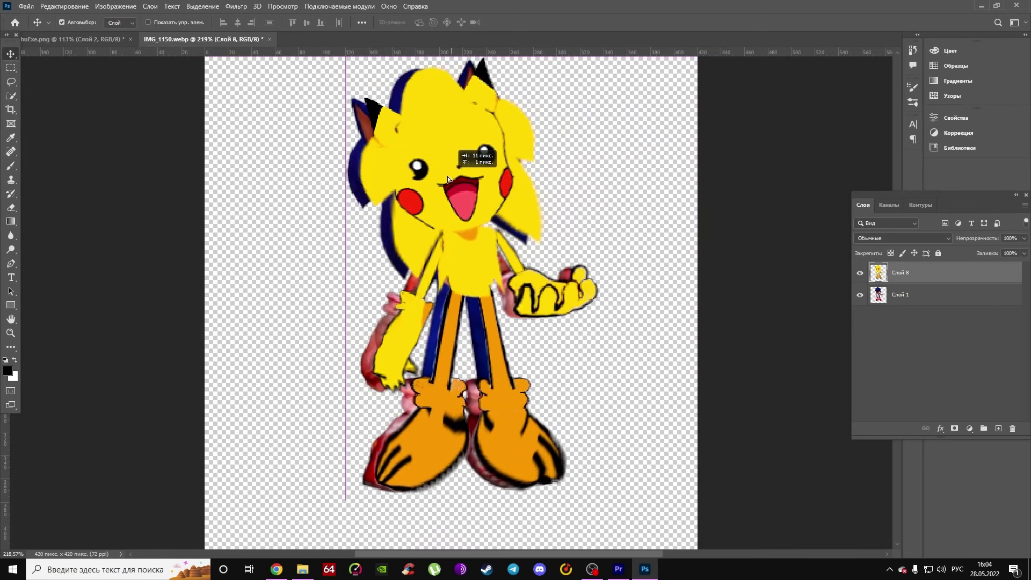
pyautogui.moveTo(493, 178); pyautogui.dragTo(442, 179)
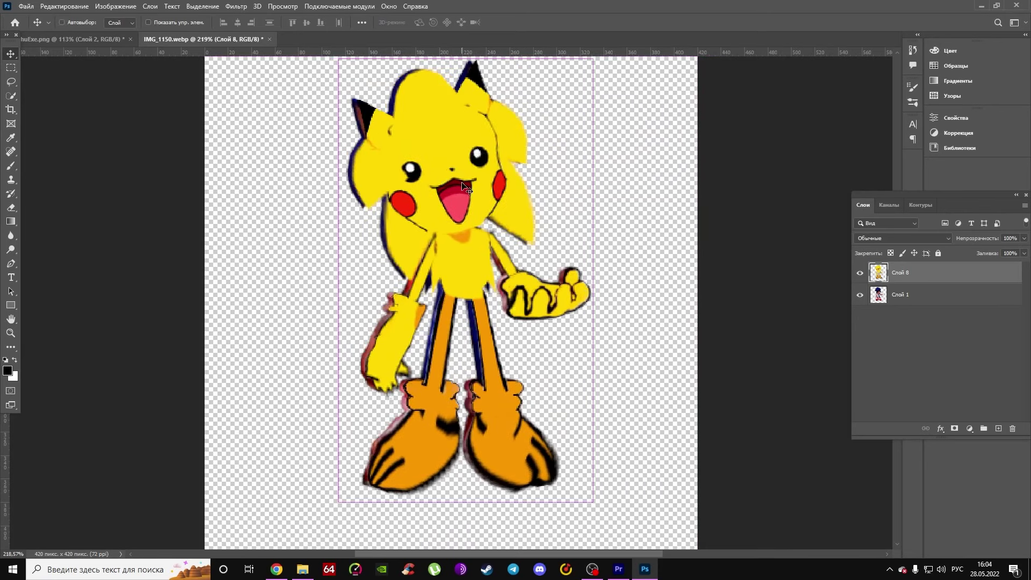
pyautogui.press('Left')
pyautogui.press('Left')
pyautogui.press('Left')
pyautogui.press('ctrl')
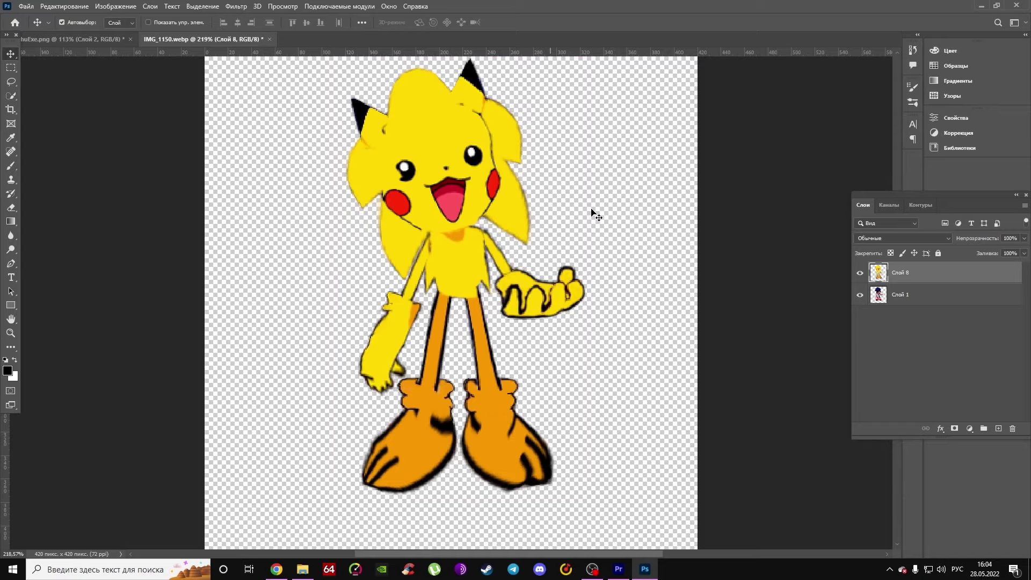